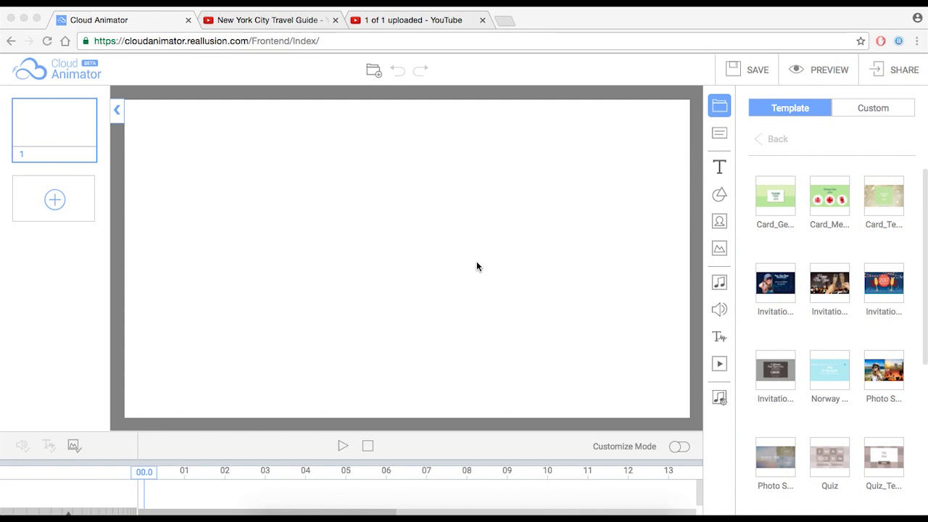
# - Load the Card_Menu greeting-card template, play its cover animation and rewind to about 01.9
pyautogui.click(824, 200)
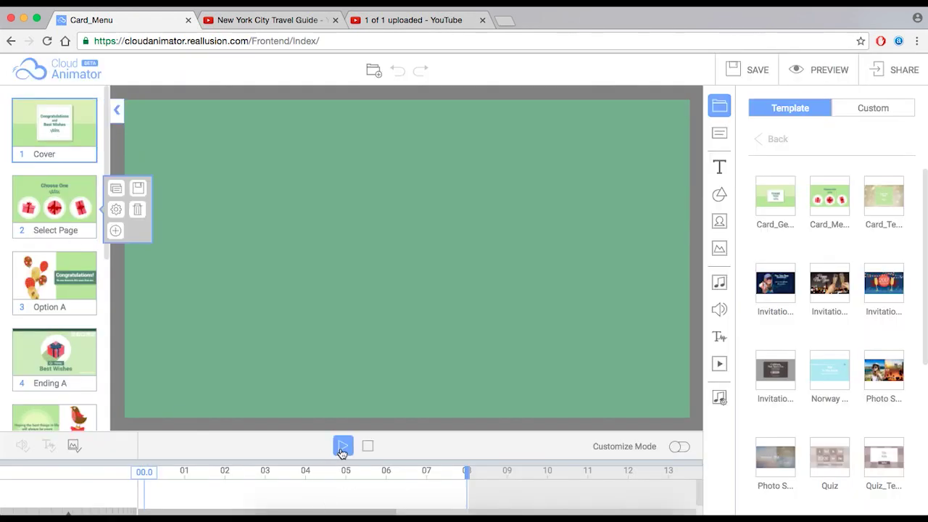
pyautogui.click(342, 446)
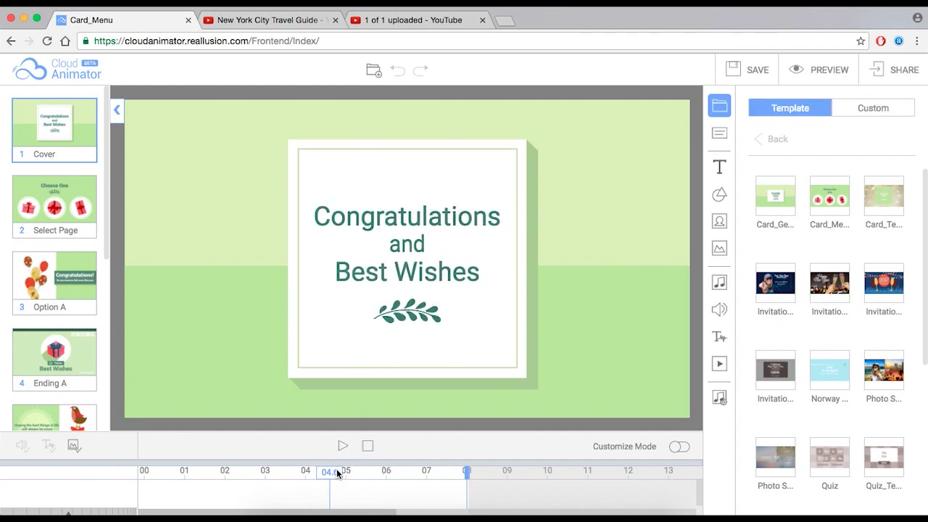
pyautogui.moveTo(336, 468)
pyautogui.mouseDown()
pyautogui.moveTo(163, 473)
pyautogui.moveTo(335, 472)
pyautogui.mouseUp()
pyautogui.click(489, 312)
# - Shift the white card right, move the green shadow up-left and raise the Congratulations text
pyautogui.moveTo(489, 312); pyautogui.dragTo(608, 326)
pyautogui.click(365, 307)
pyautogui.moveTo(363, 307); pyautogui.dragTo(236, 154)
pyautogui.click(408, 223)
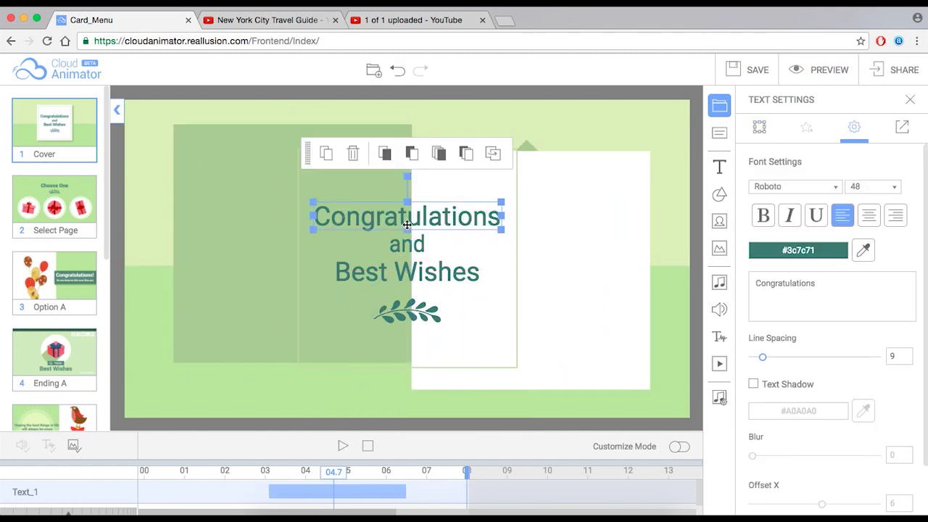
pyautogui.moveTo(436, 210); pyautogui.dragTo(448, 165)
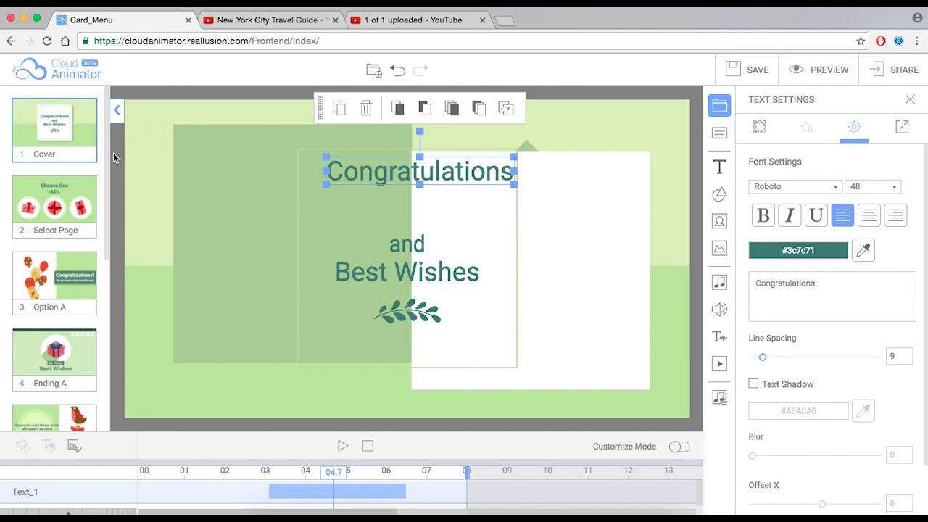
pyautogui.moveTo(65, 208)
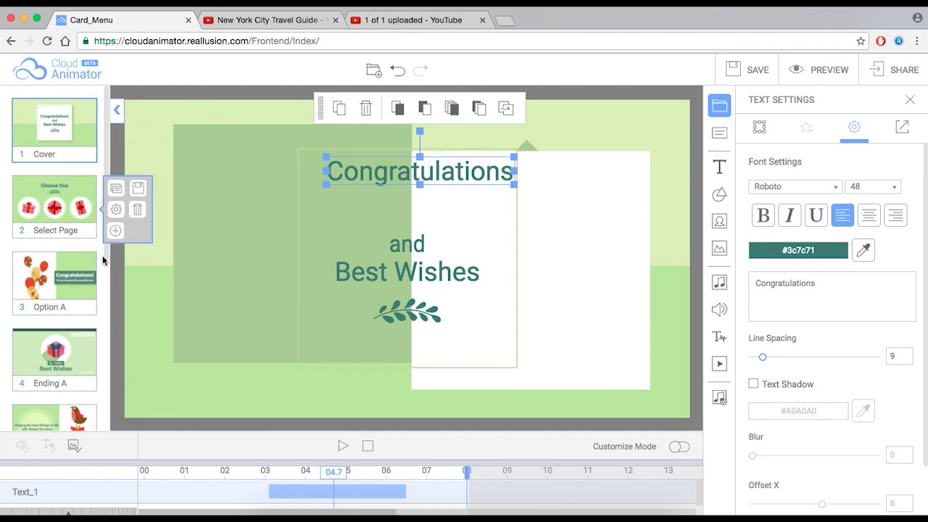
pyautogui.click(65, 206)
# - Preview the Select Page scene from 02.7, stopping at 03.3 on Choose One
pyautogui.moveTo(144, 474); pyautogui.dragTo(251, 476)
pyautogui.click(345, 446)
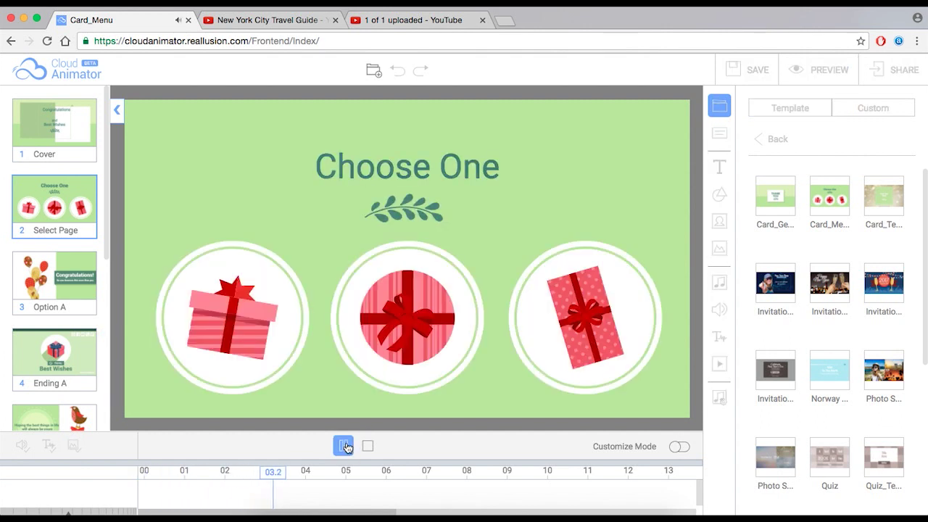
pyautogui.click(345, 446)
# - Nudge the left gift, Image_Gift_A, to re-centre it at X 195.5, Y 394.4
pyautogui.moveTo(47, 116)
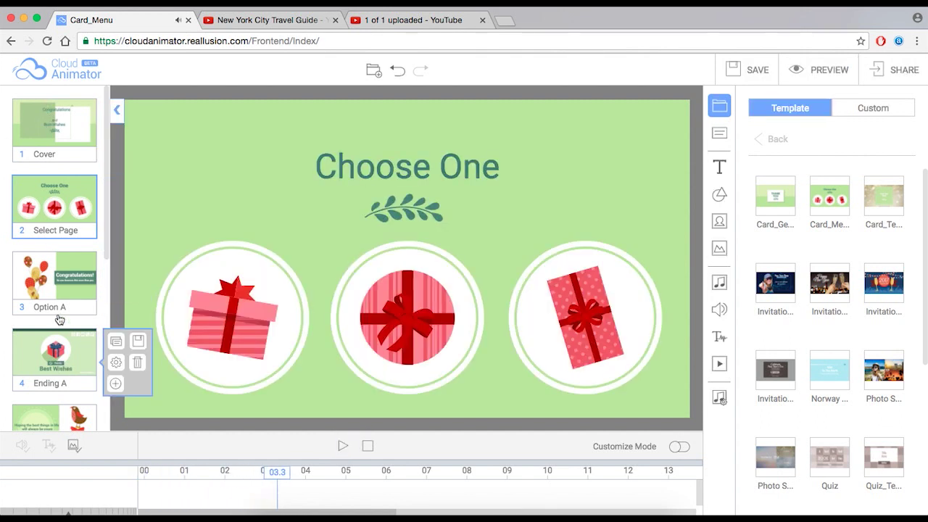
pyautogui.moveTo(60, 217)
pyautogui.moveTo(64, 274)
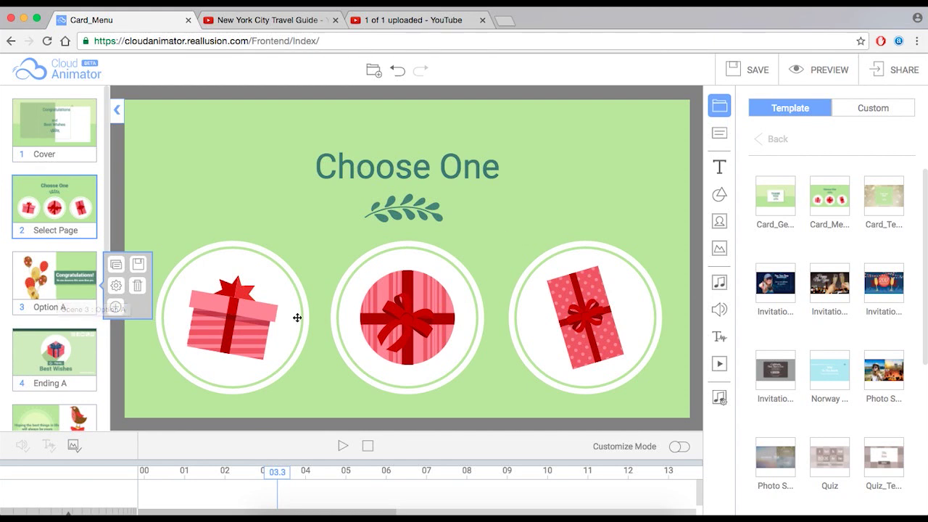
pyautogui.click(247, 319)
pyautogui.moveTo(235, 316)
pyautogui.mouseDown()
pyautogui.moveTo(237, 300)
pyautogui.moveTo(234, 316)
pyautogui.mouseUp()
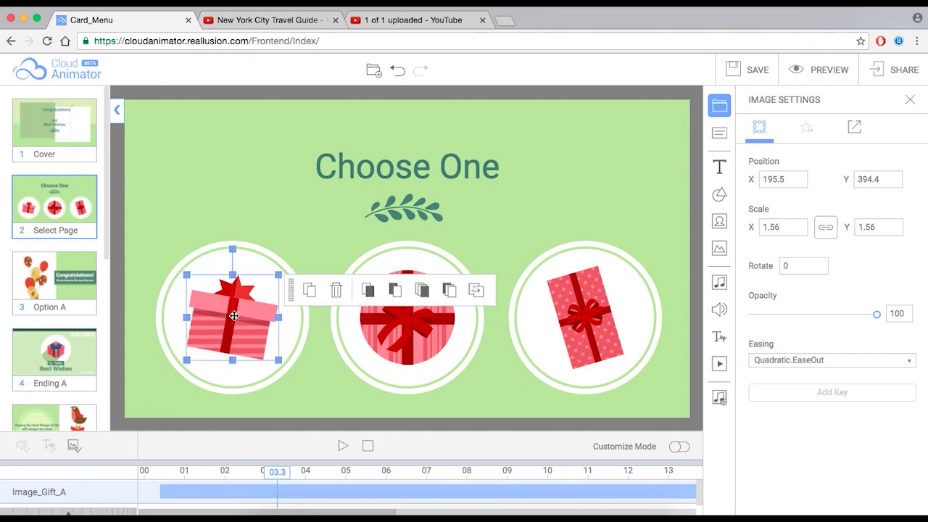
# - Check the gift links: left to Option A, middle to Option B, right to Scene 7: Option C
pyautogui.click(854, 132)
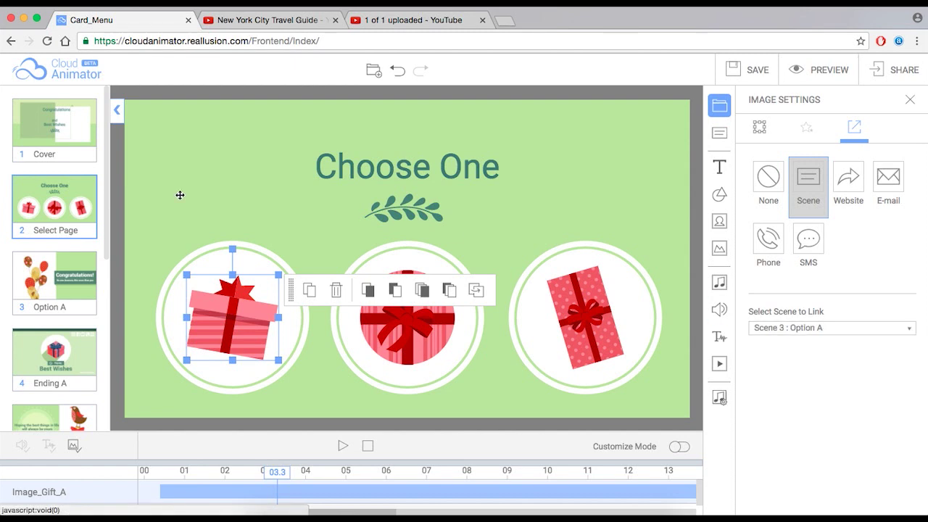
pyautogui.moveTo(52, 290)
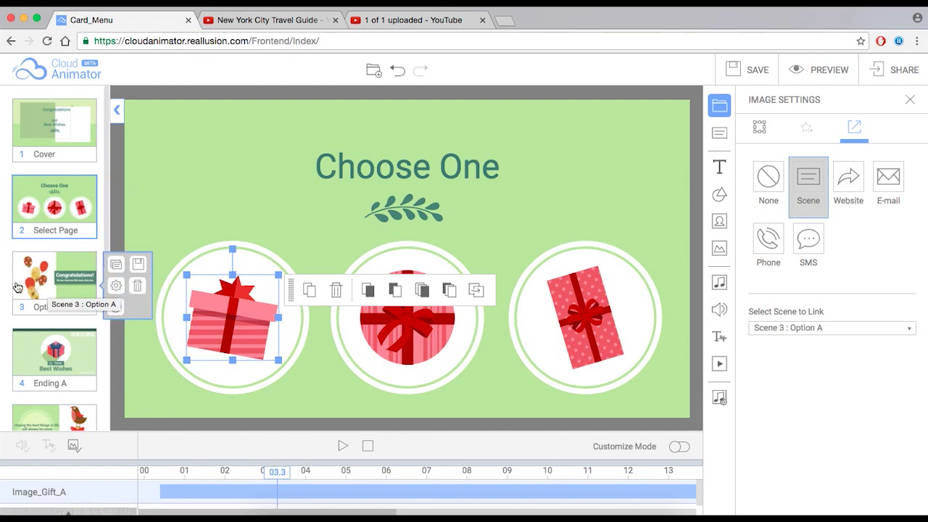
pyautogui.click(421, 321)
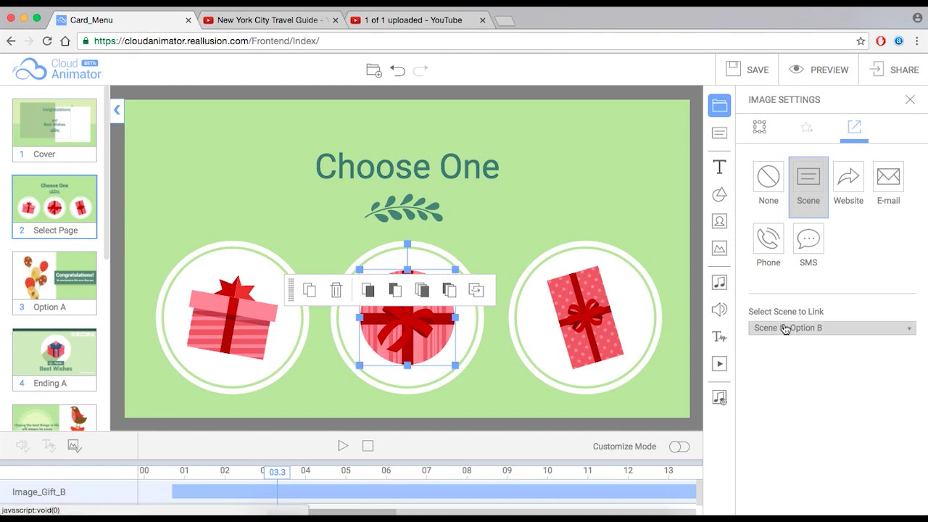
pyautogui.scroll(-5, 108, 245)
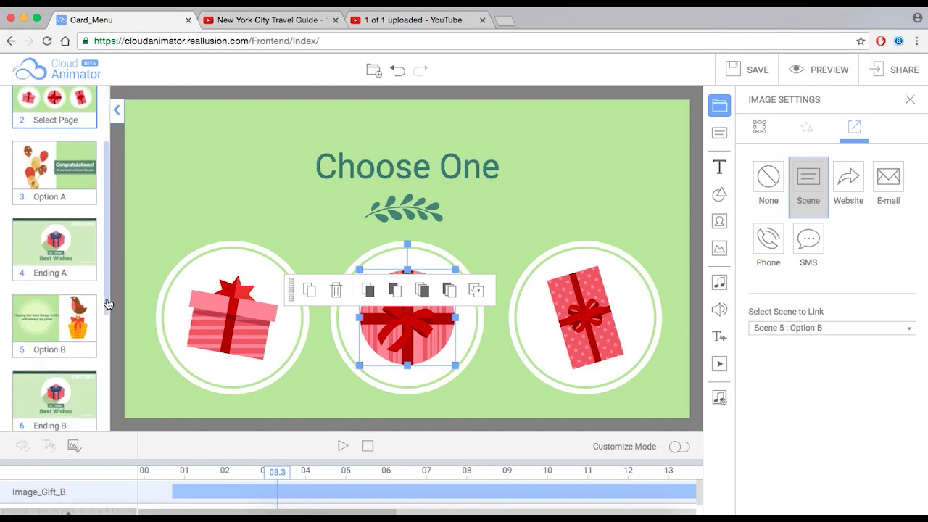
pyautogui.moveTo(59, 277)
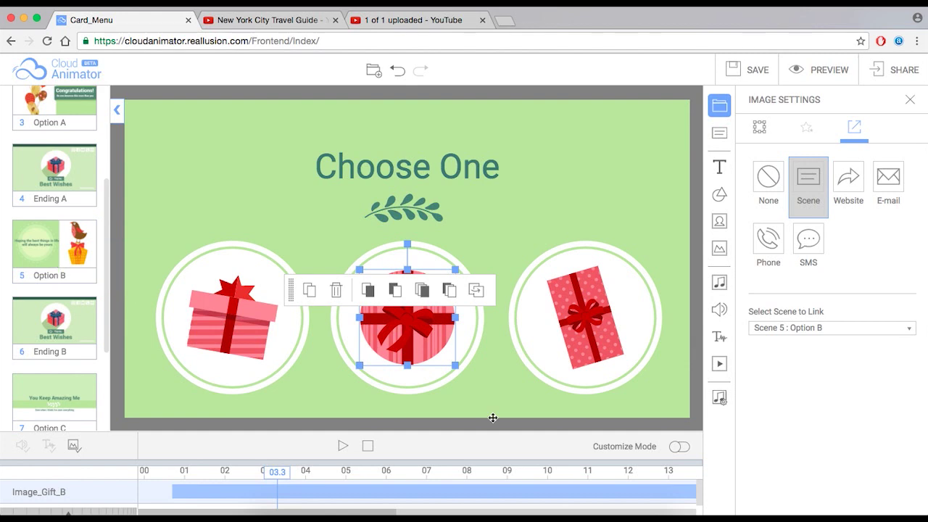
pyautogui.click(582, 344)
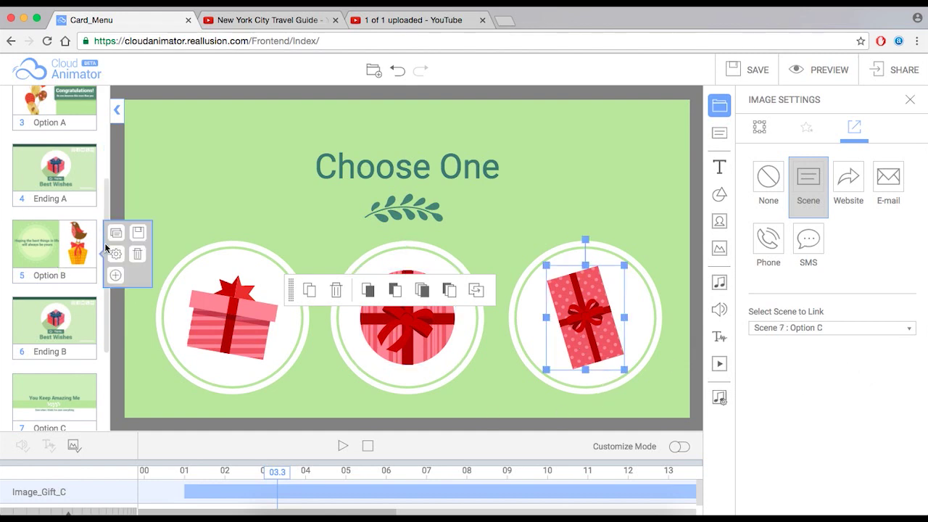
pyautogui.moveTo(107, 327); pyautogui.dragTo(110, 191)
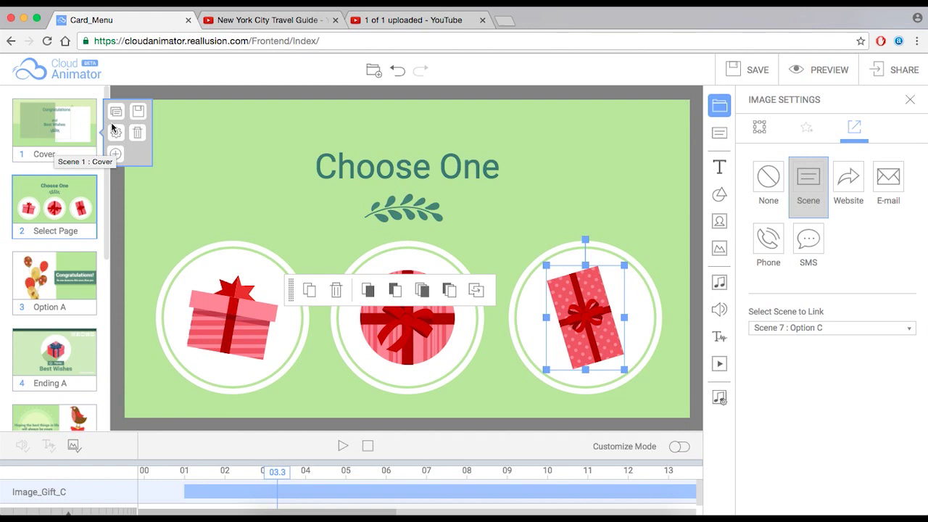
pyautogui.click(721, 109)
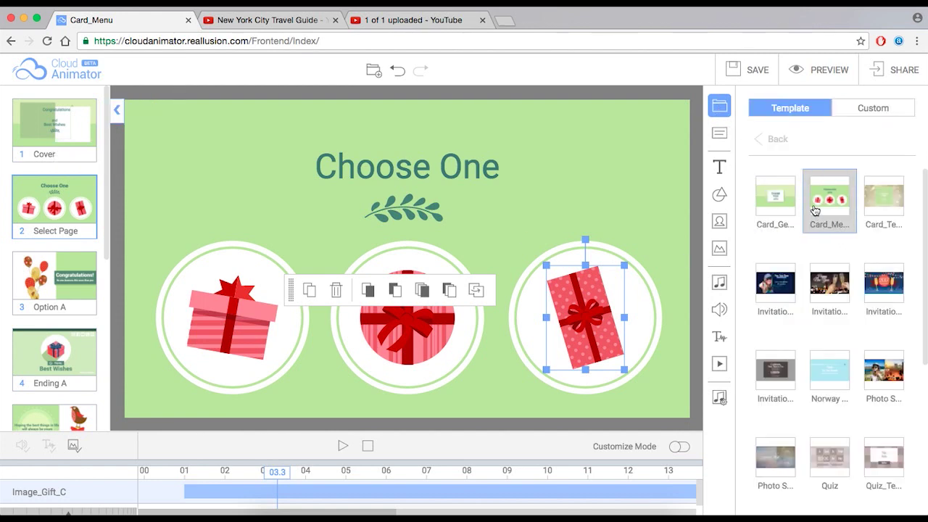
# - Add the 2017 Happy New Year Cover 2 scene, move it to position 1, and play it
pyautogui.click(720, 140)
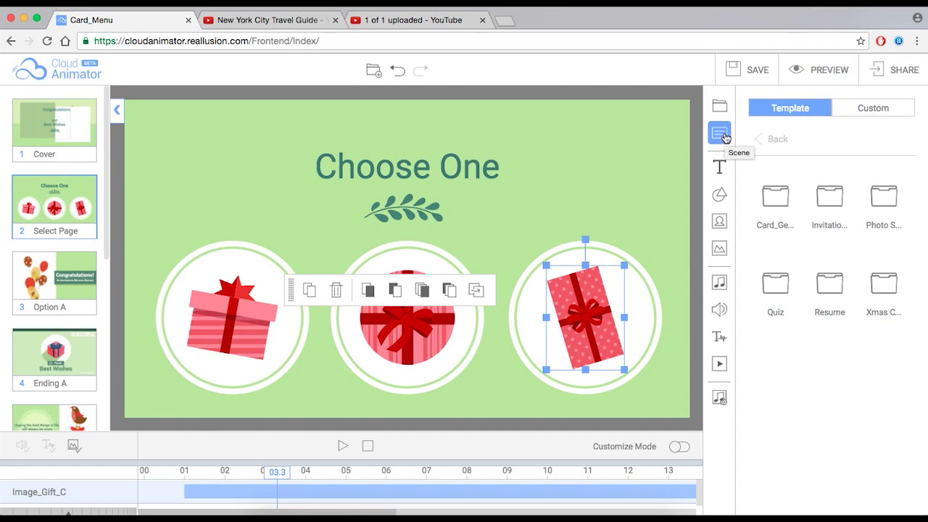
pyautogui.click(774, 206)
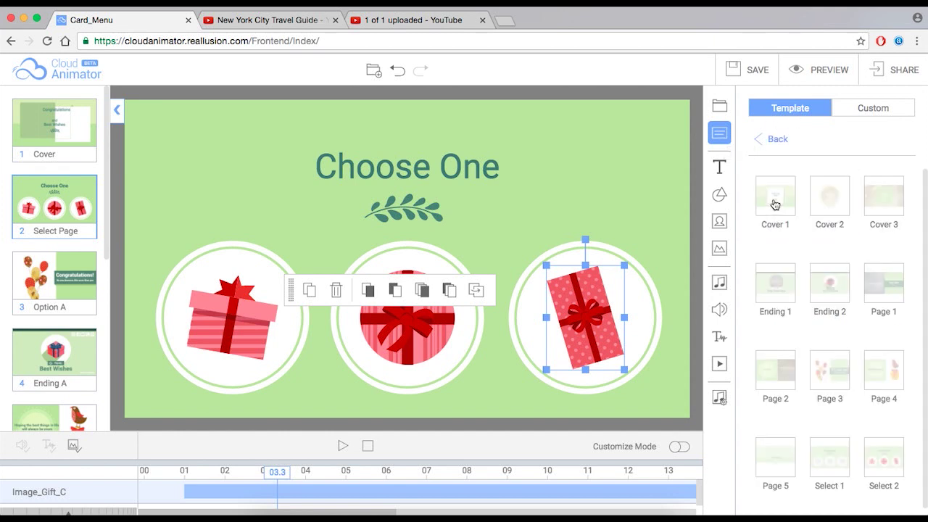
pyautogui.click(778, 140)
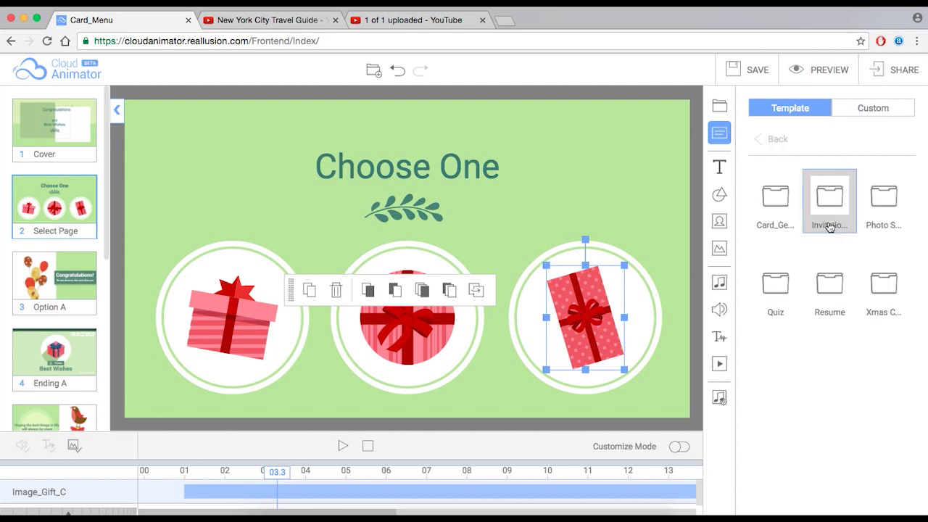
pyautogui.click(829, 199)
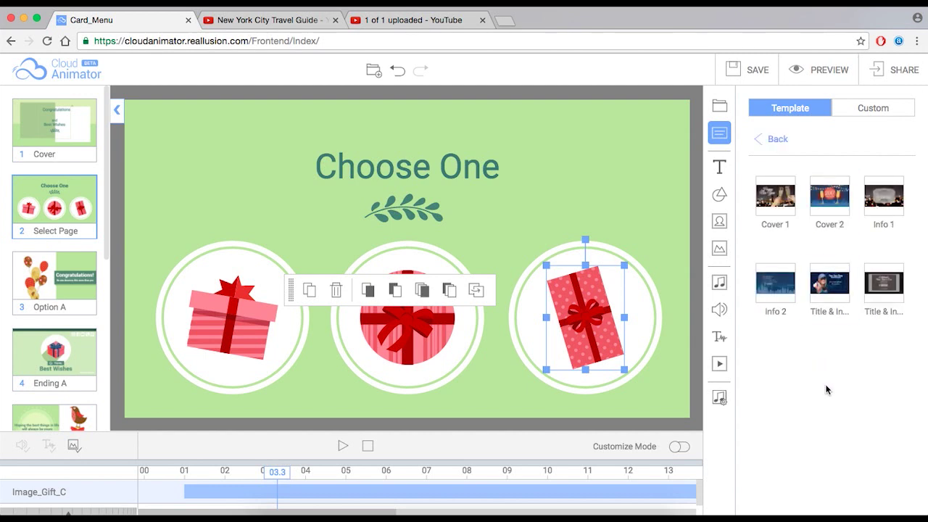
pyautogui.click(836, 203)
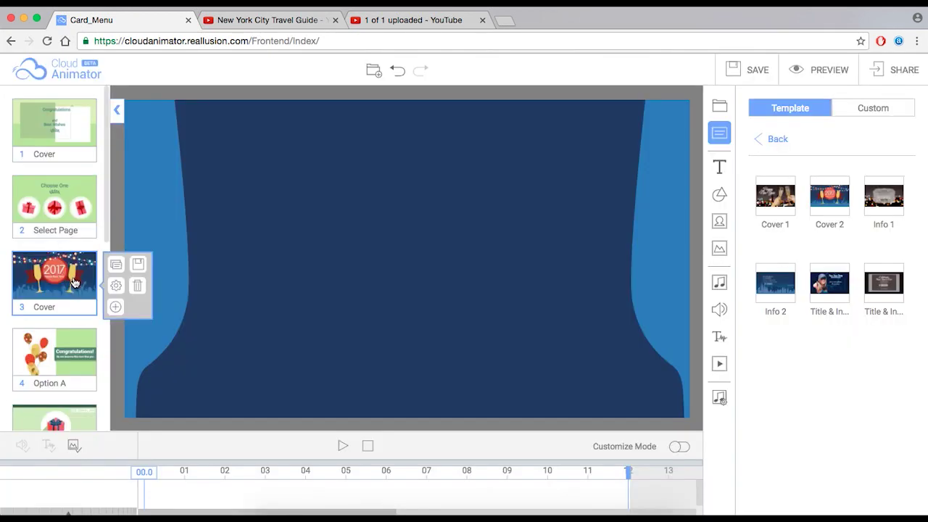
pyautogui.moveTo(61, 287); pyautogui.dragTo(65, 132)
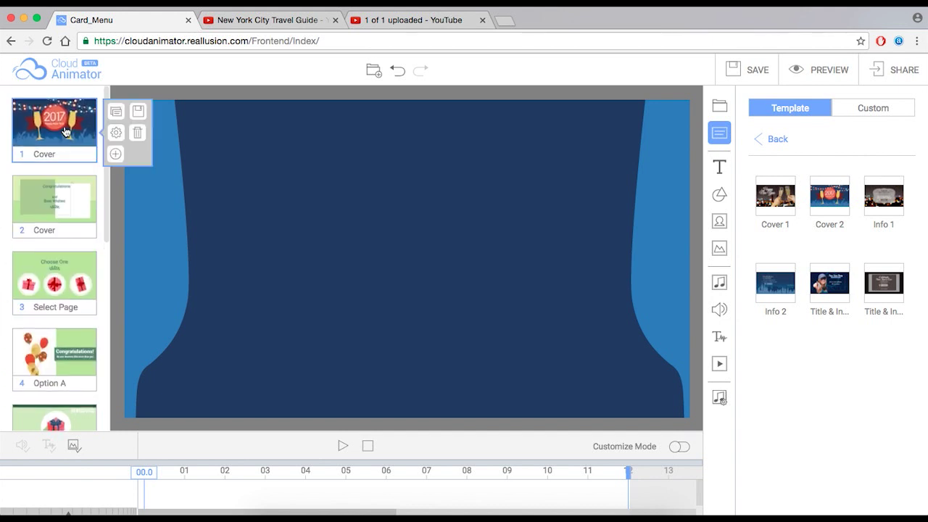
pyautogui.click(342, 447)
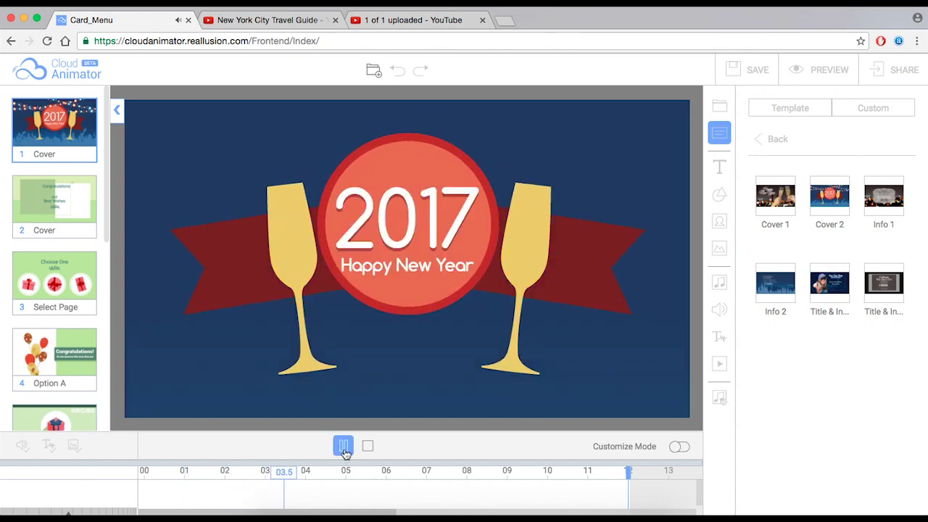
# - Pause the preview at 04.6 and browse the scene template categories, including Quiz
pyautogui.click(343, 446)
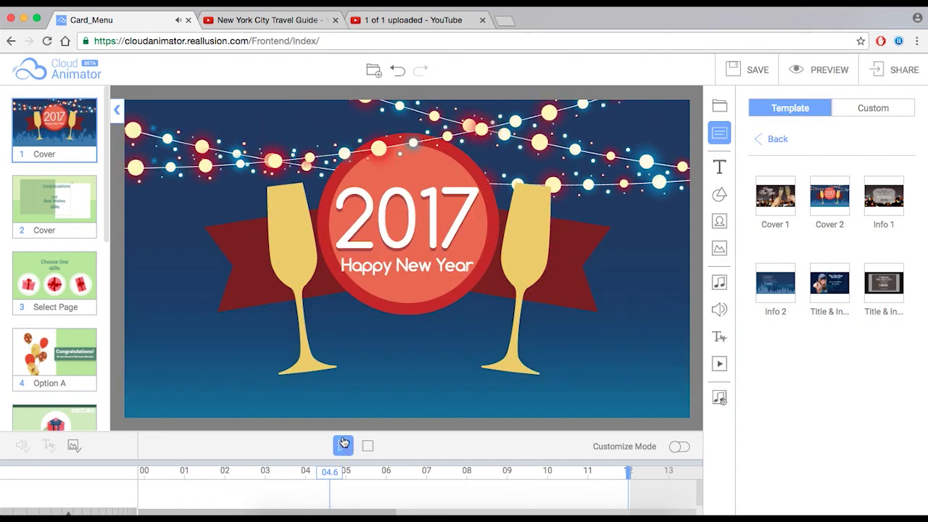
pyautogui.moveTo(31, 207)
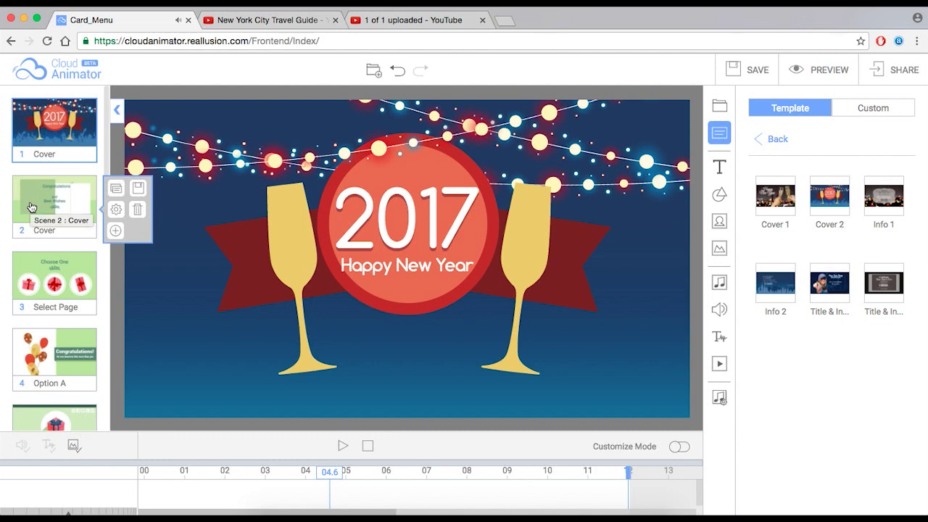
pyautogui.click(726, 107)
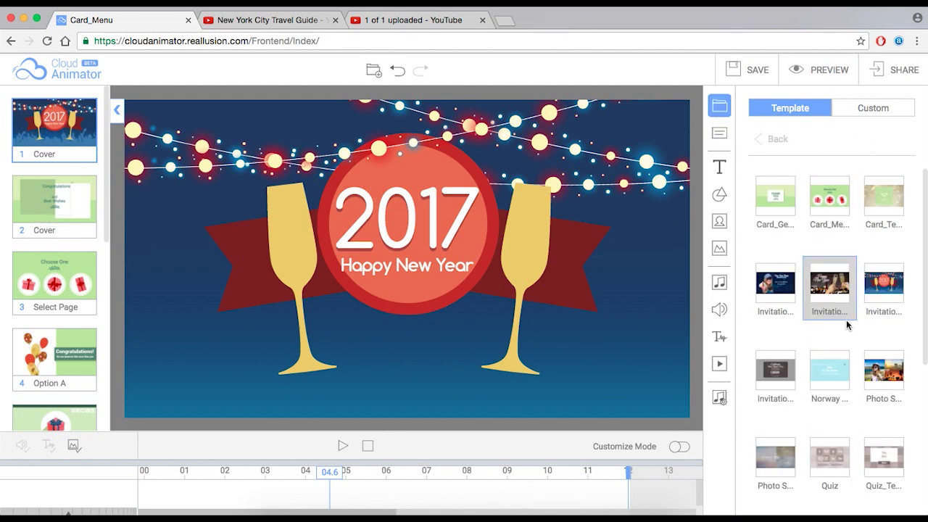
pyautogui.click(723, 136)
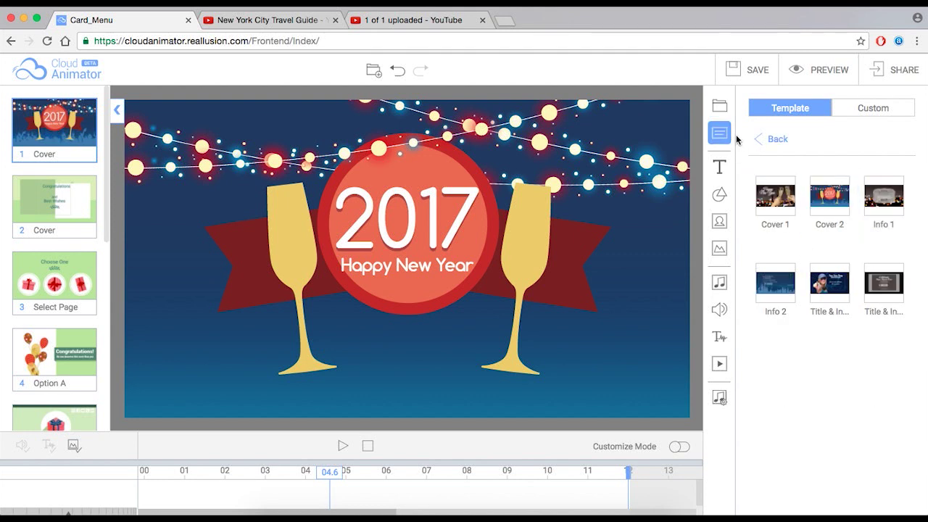
pyautogui.click(776, 142)
pyautogui.click(884, 196)
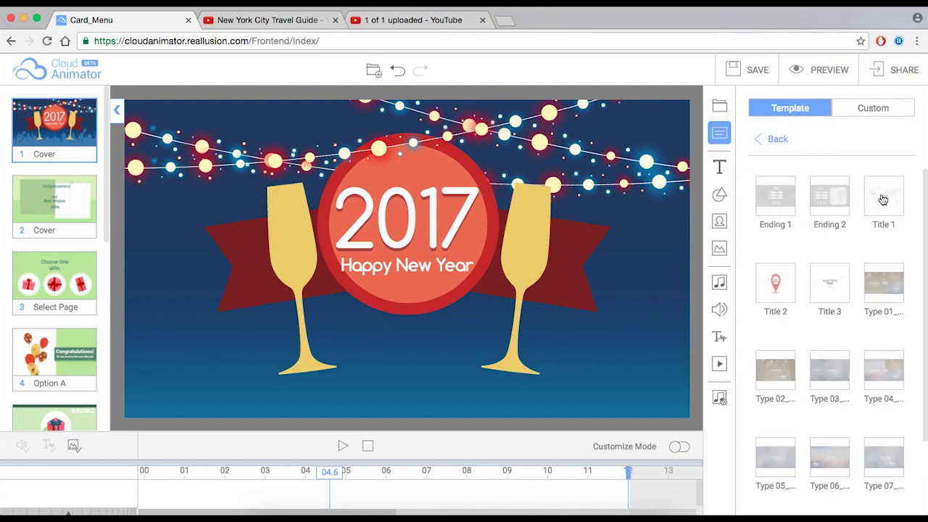
pyautogui.click(775, 145)
pyautogui.click(776, 281)
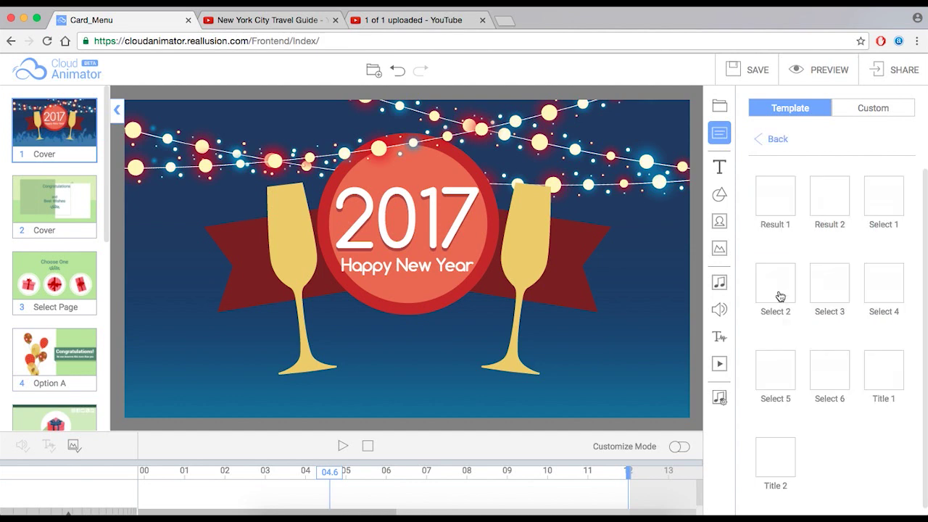
pyautogui.click(771, 139)
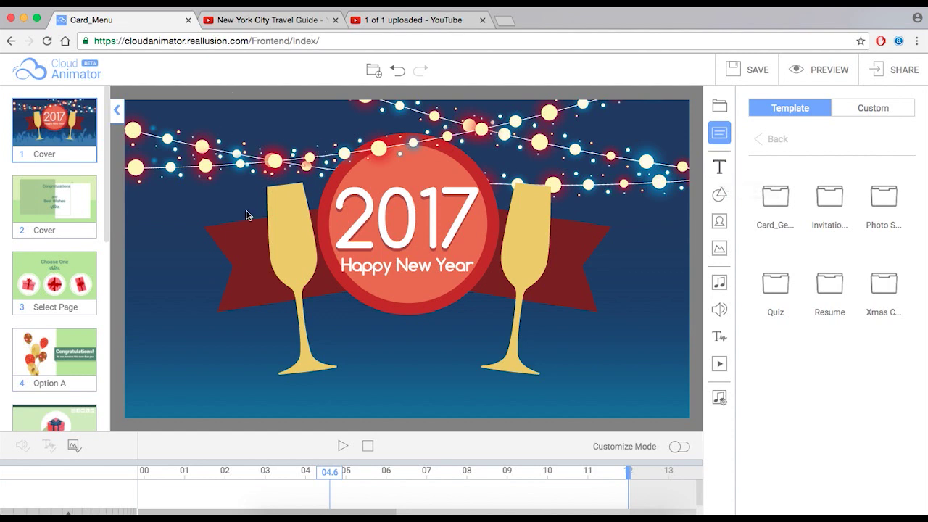
# - Create a new blank project, add the Quiz Result 1 layout as a scene, and preview it
pyautogui.click(375, 71)
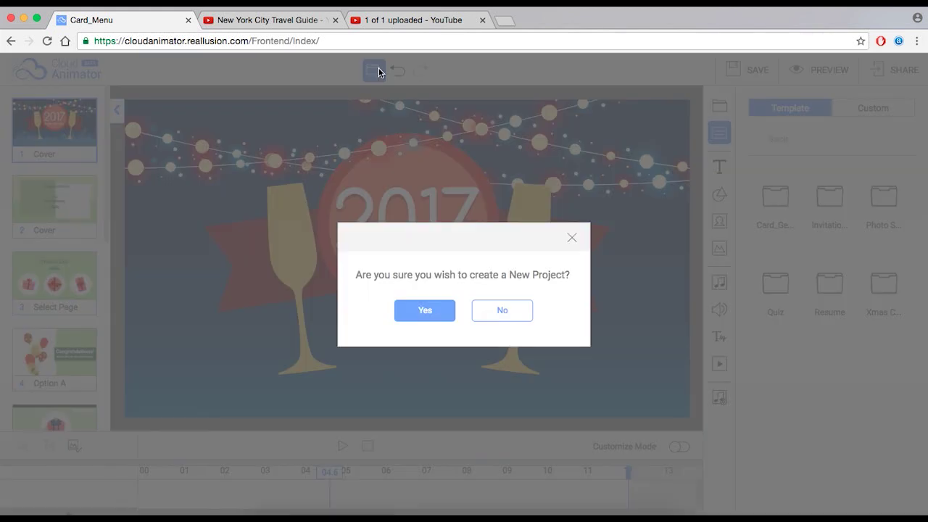
pyautogui.click(425, 310)
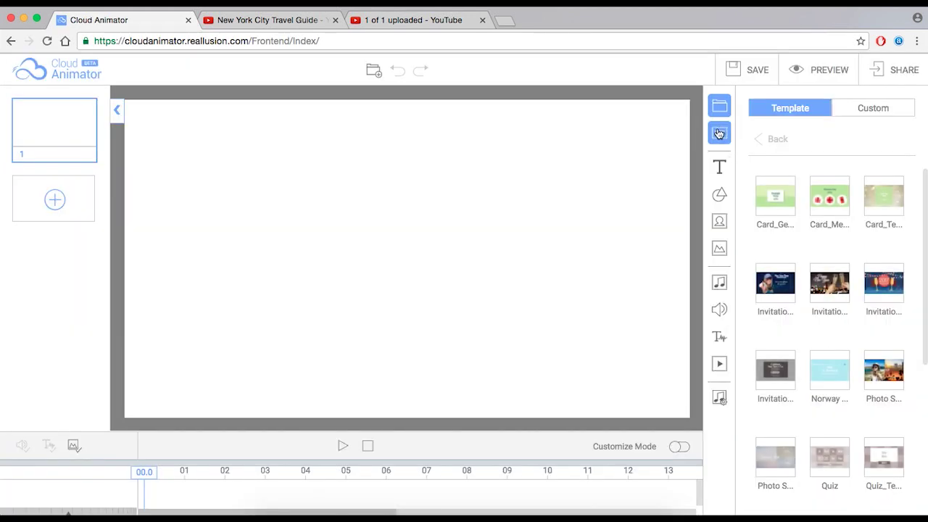
pyautogui.click(721, 136)
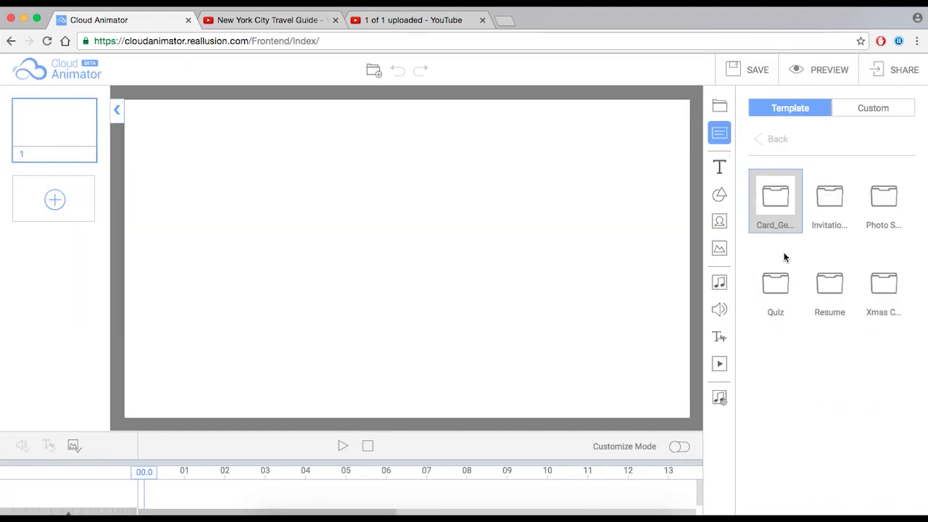
pyautogui.click(779, 291)
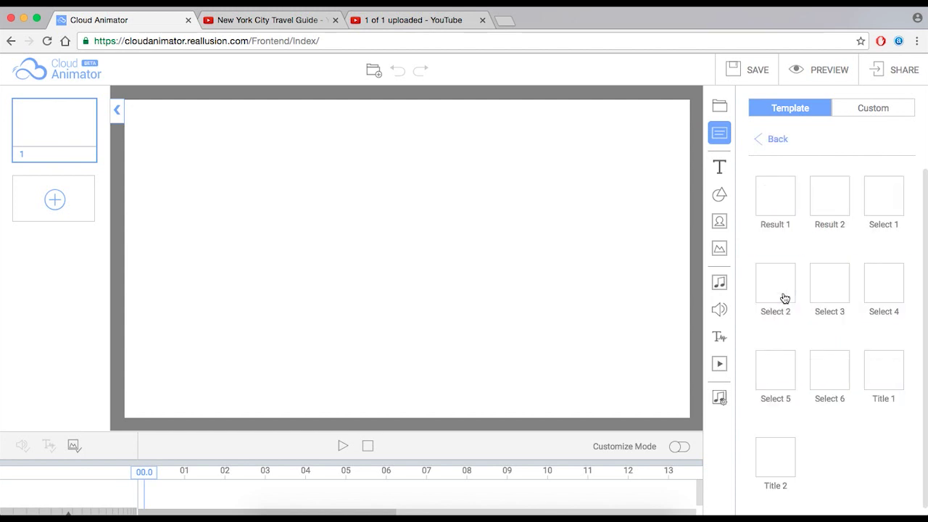
pyautogui.click(764, 200)
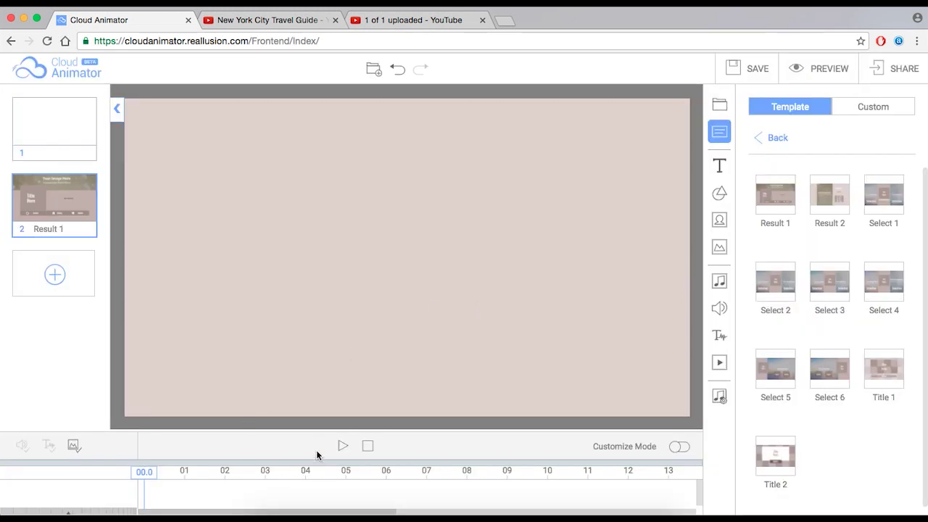
pyautogui.click(344, 447)
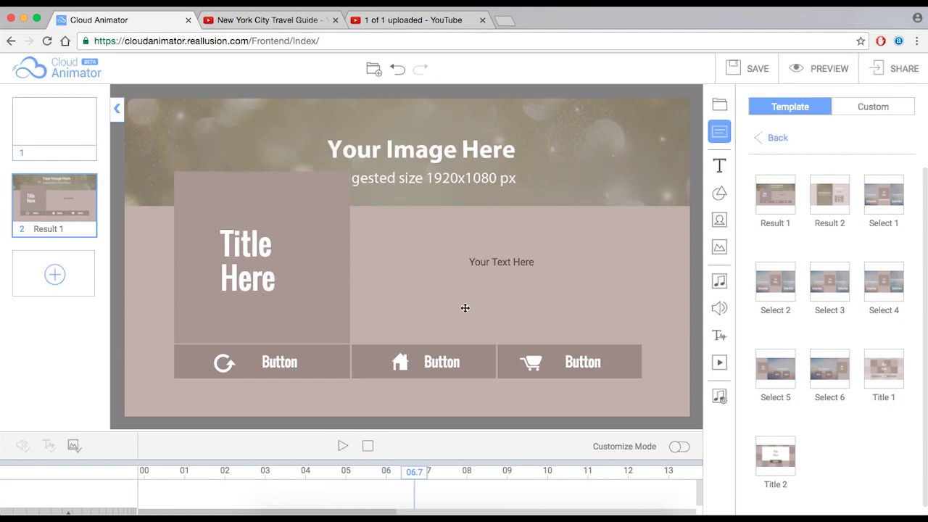
# - Delete the Title Here text and the box behind it
pyautogui.click(312, 283)
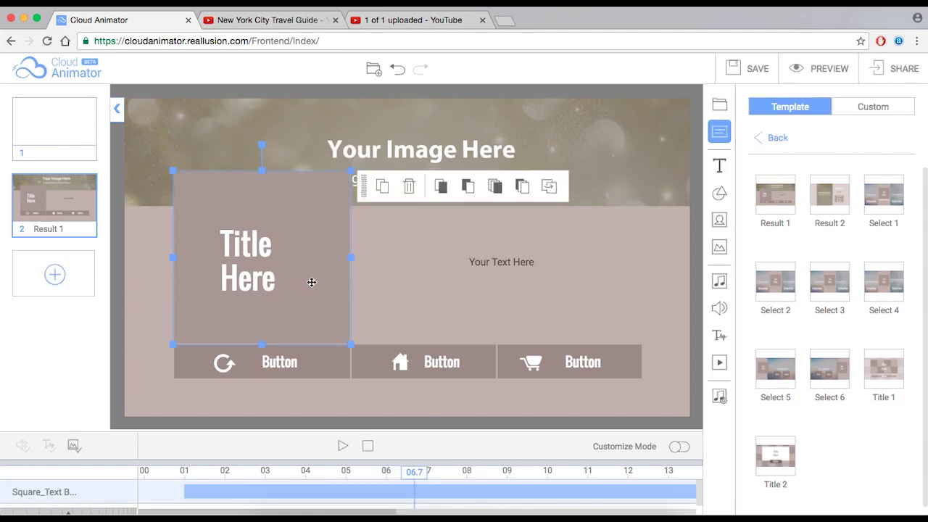
pyautogui.click(411, 188)
pyautogui.click(243, 244)
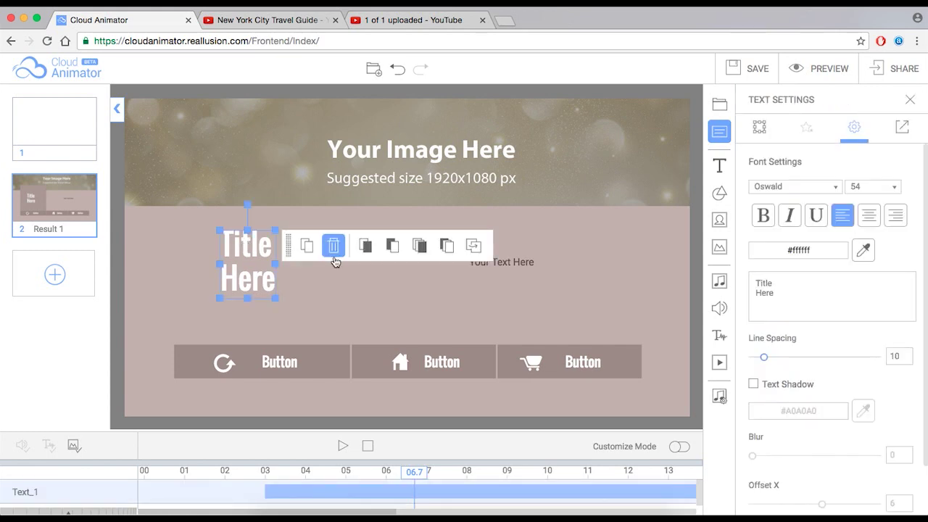
pyautogui.click(334, 246)
# - Delete the first Button's box, label and refresh icon
pyautogui.click(320, 364)
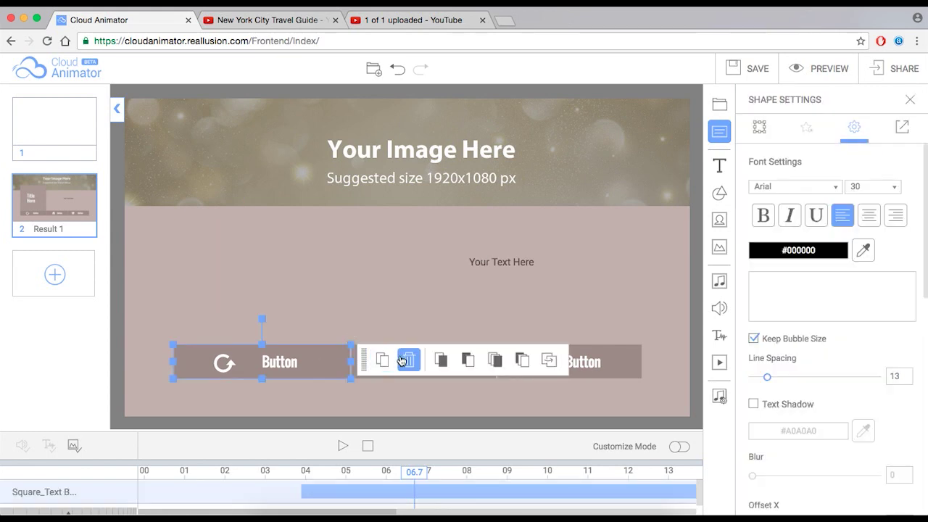
pyautogui.click(401, 360)
pyautogui.click(274, 364)
pyautogui.click(356, 371)
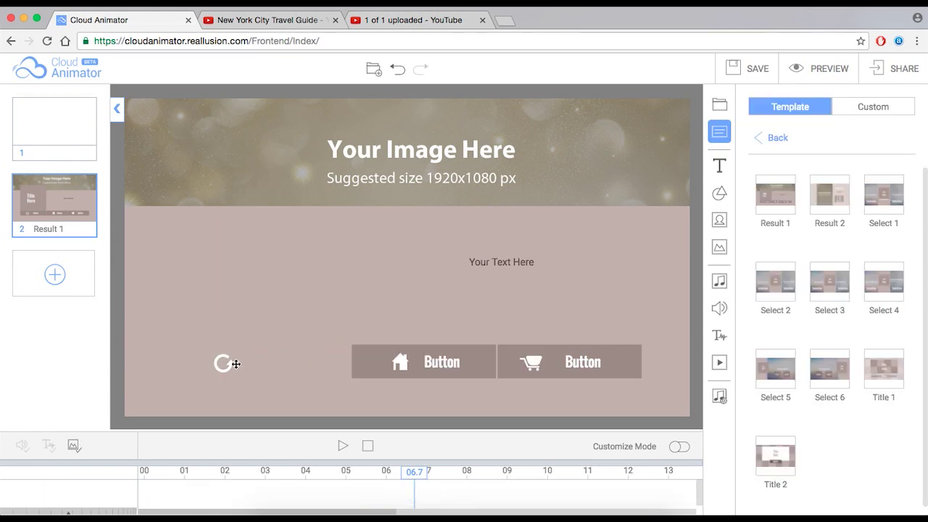
pyautogui.click(227, 366)
pyautogui.click(224, 364)
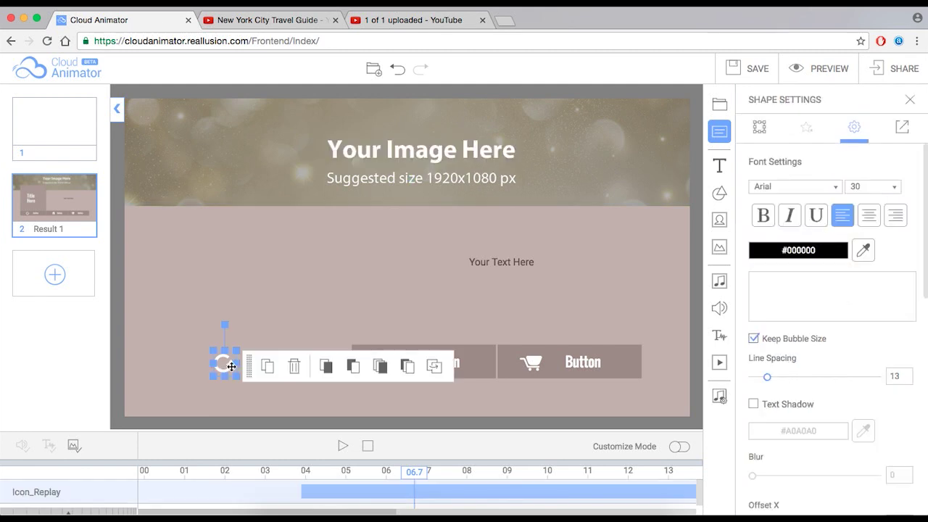
pyautogui.click(297, 374)
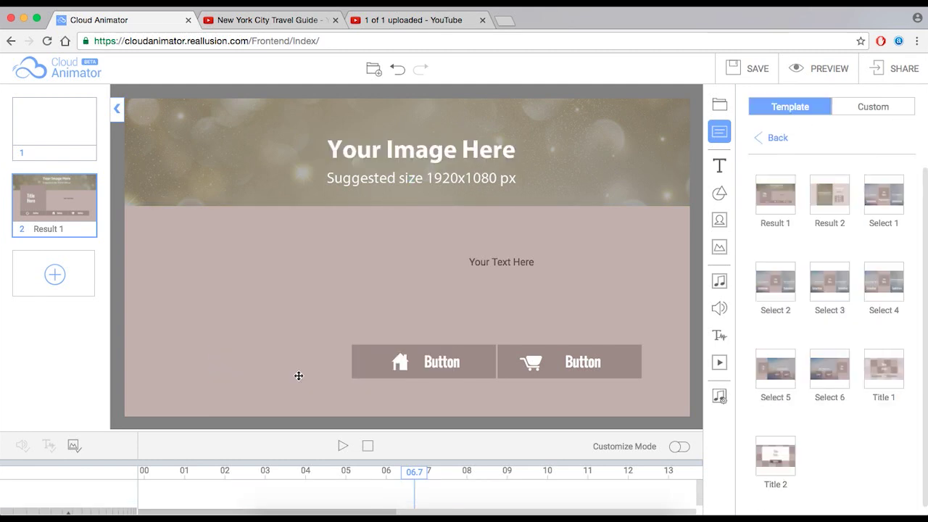
# - Delete the house icon from the next Button
pyautogui.click(403, 357)
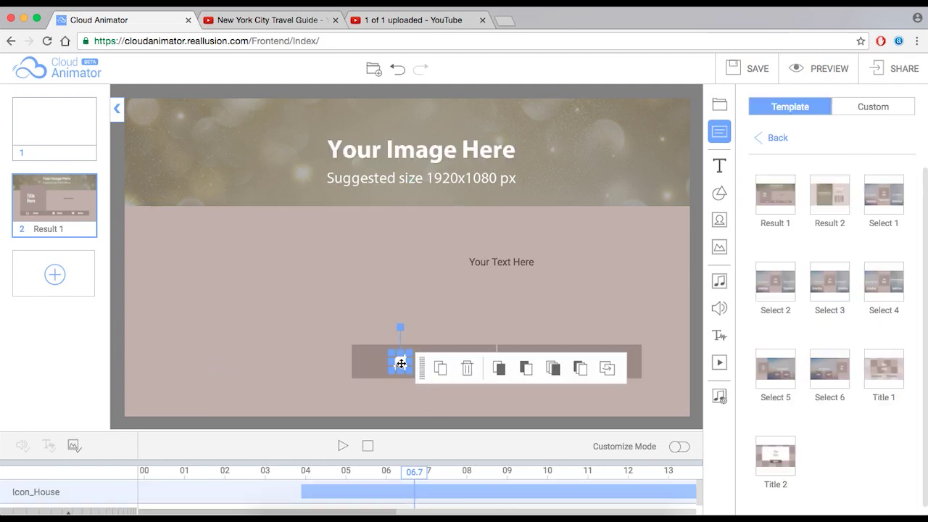
pyautogui.click(467, 369)
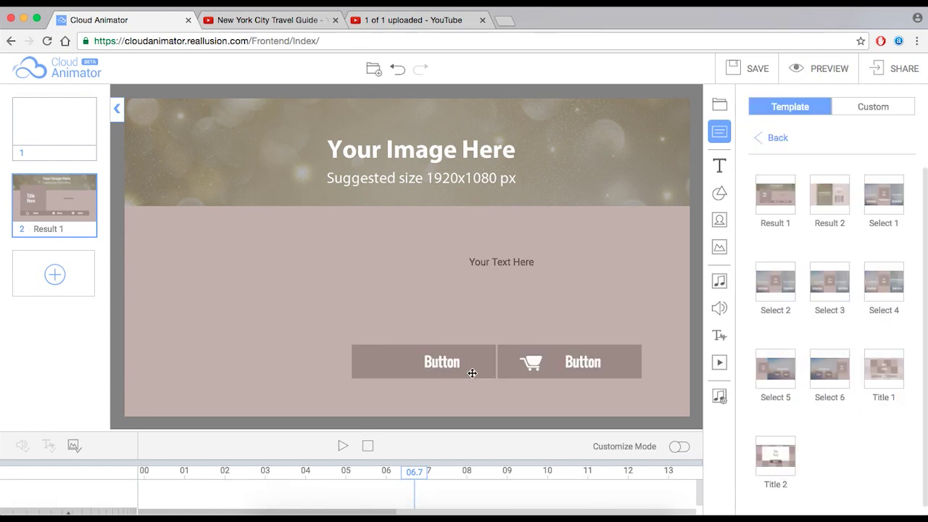
pyautogui.click(722, 195)
# - Browse the Buttons, Callouts, Clip Art and Icon_Line shape folders
pyautogui.click(784, 217)
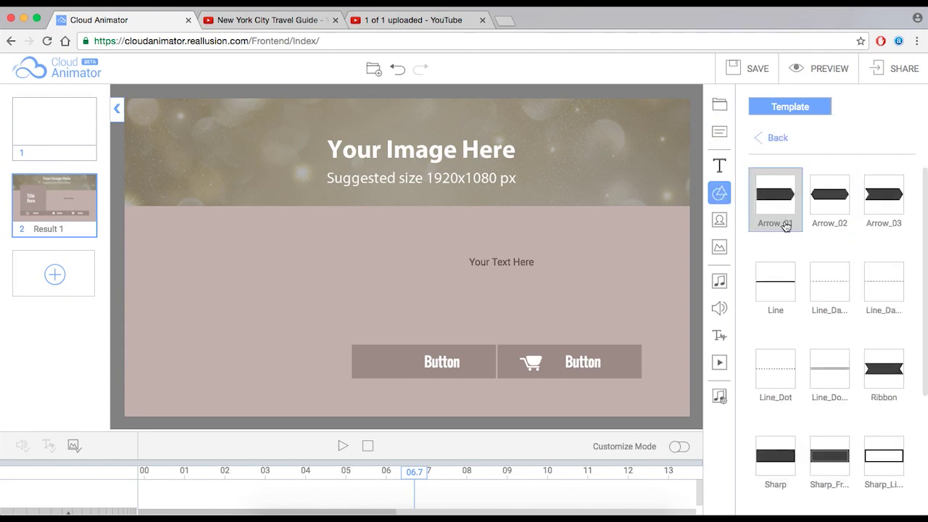
pyautogui.click(788, 139)
pyautogui.click(829, 196)
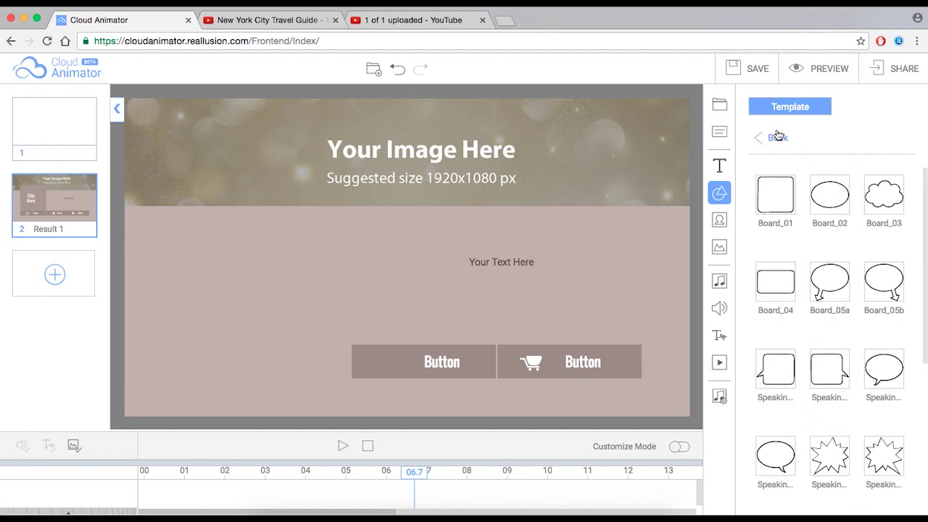
pyautogui.click(778, 137)
pyautogui.click(884, 192)
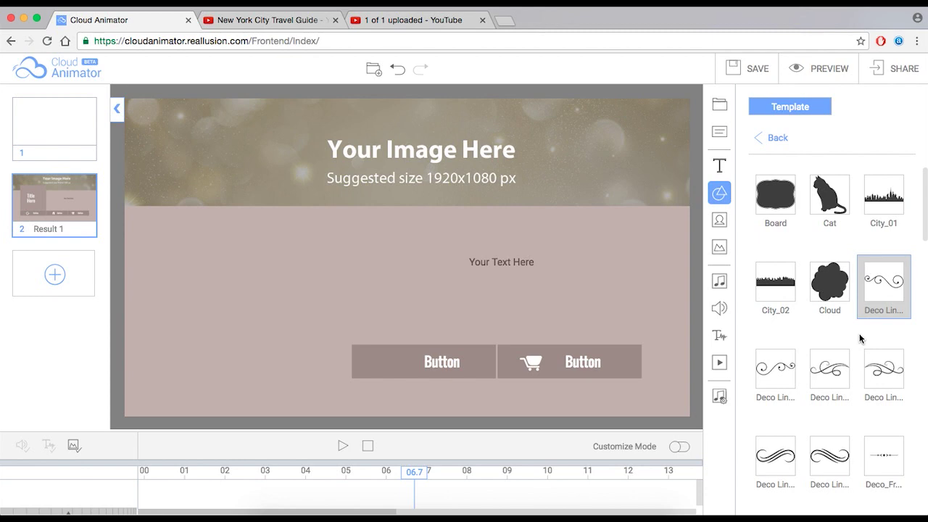
pyautogui.click(781, 140)
pyautogui.click(782, 290)
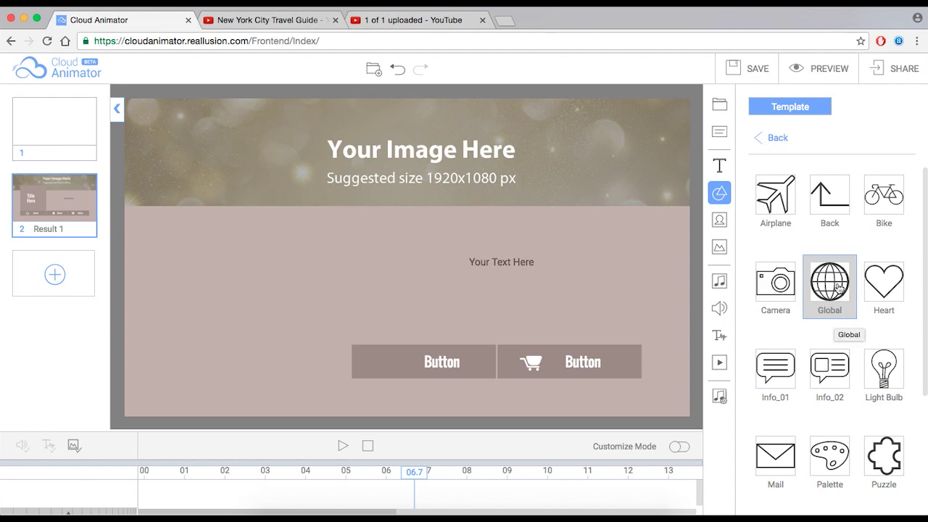
# - Add a Global icon, move it slightly left, then delete it and return to the shape categories
pyautogui.click(839, 288)
pyautogui.click(448, 263)
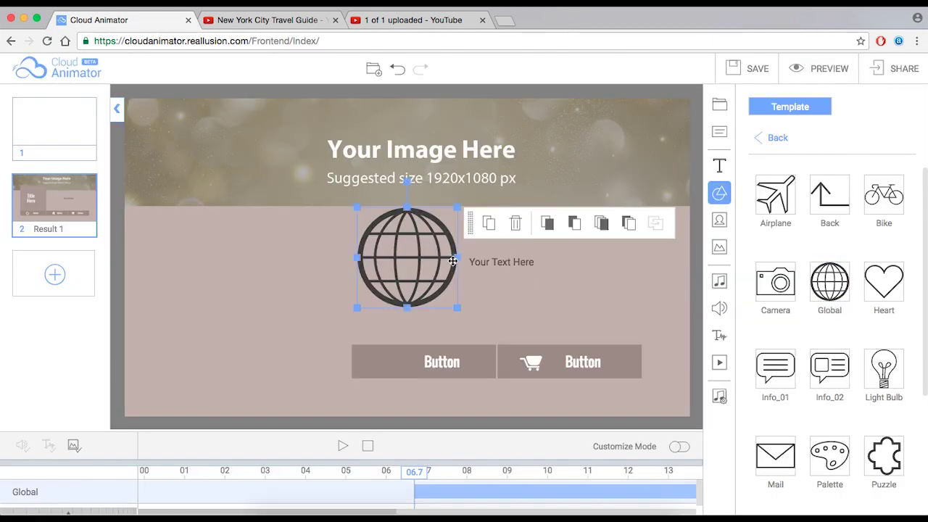
pyautogui.moveTo(448, 262)
pyautogui.mouseDown()
pyautogui.moveTo(464, 324)
pyautogui.moveTo(484, 325)
pyautogui.moveTo(436, 254)
pyautogui.mouseUp()
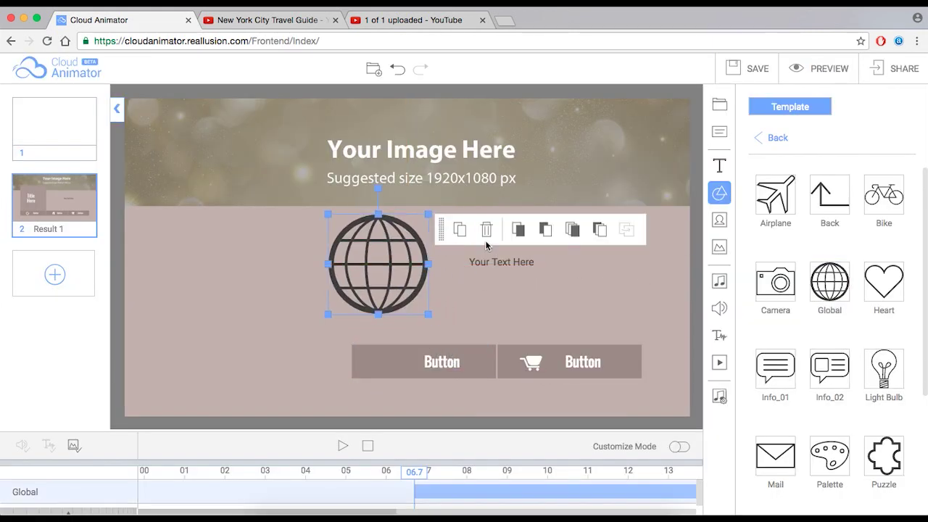
pyautogui.click(486, 230)
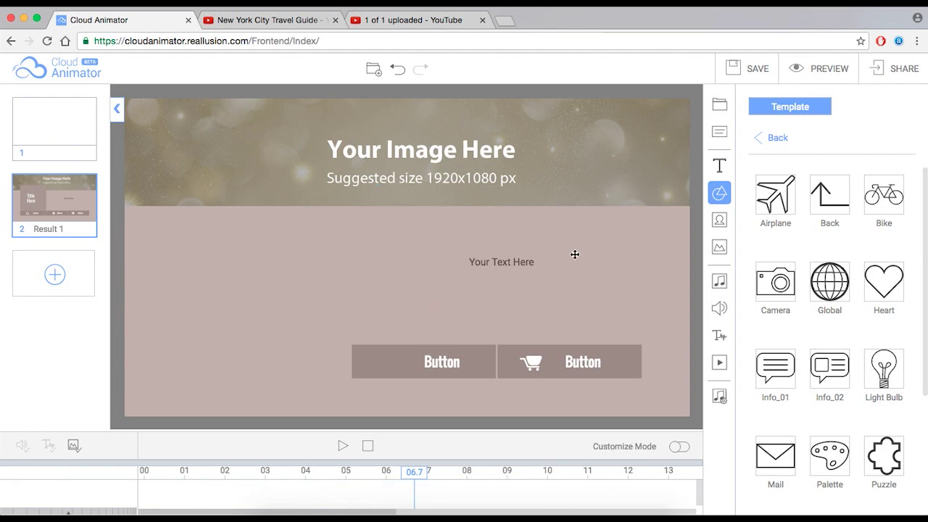
pyautogui.click(775, 138)
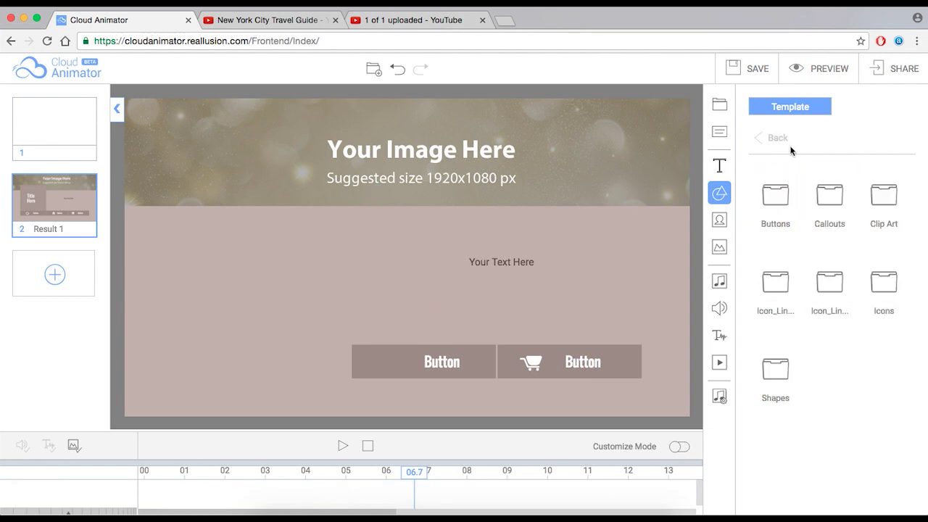
# - Add a Location pin icon from Icons and shrink it onto the first Button
pyautogui.click(892, 293)
pyautogui.scroll(-2, 848, 292)
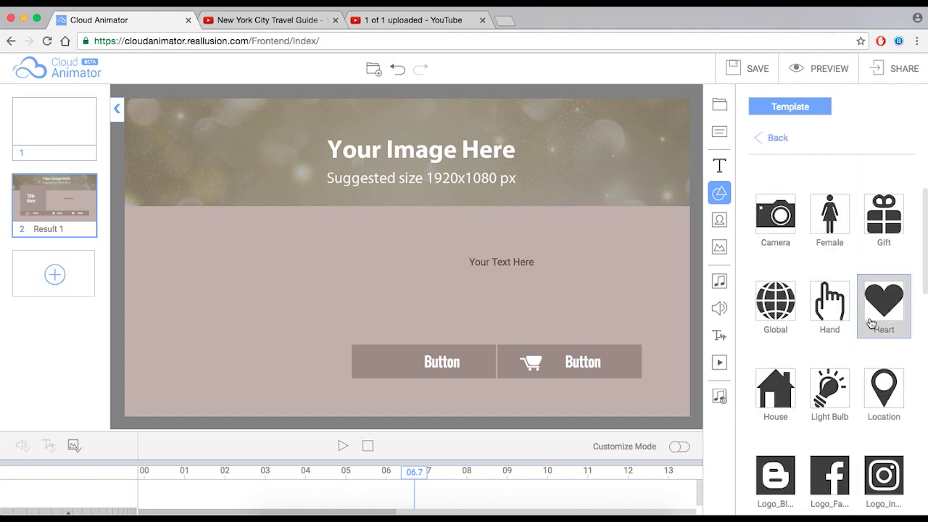
pyautogui.click(883, 403)
pyautogui.moveTo(419, 262); pyautogui.dragTo(406, 348)
pyautogui.moveTo(419, 310); pyautogui.dragTo(390, 388)
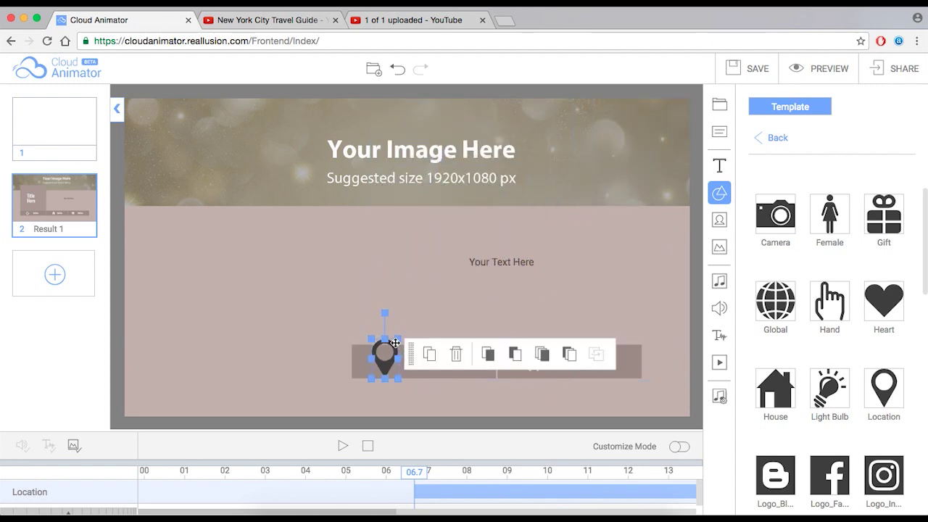
pyautogui.moveTo(397, 339); pyautogui.dragTo(385, 371)
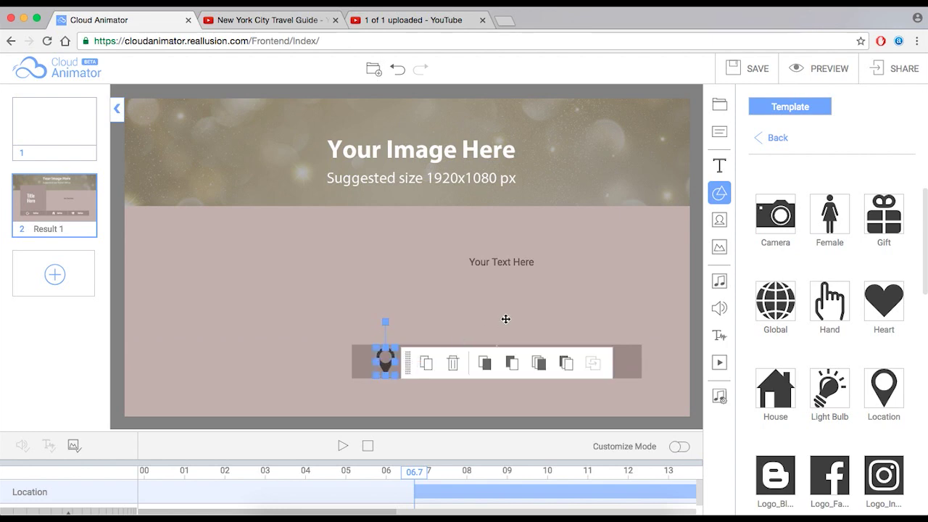
pyautogui.click(640, 318)
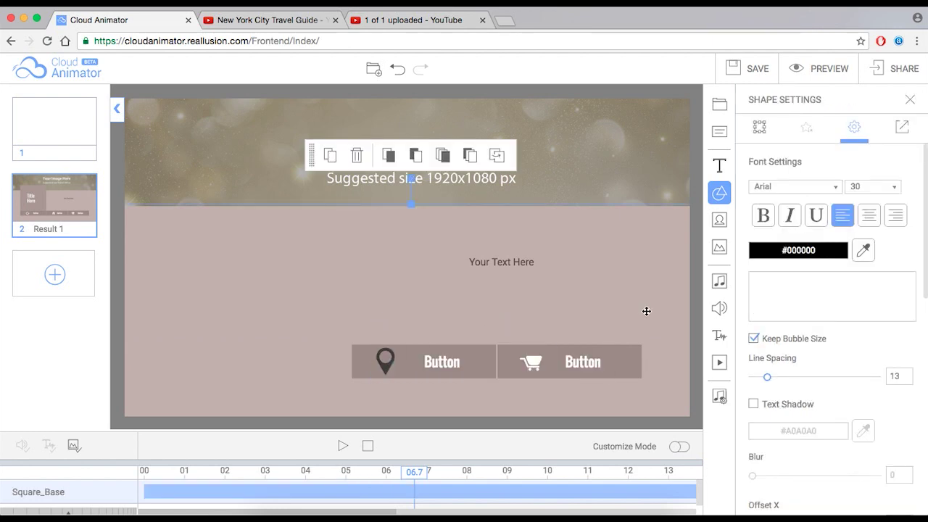
pyautogui.click(389, 365)
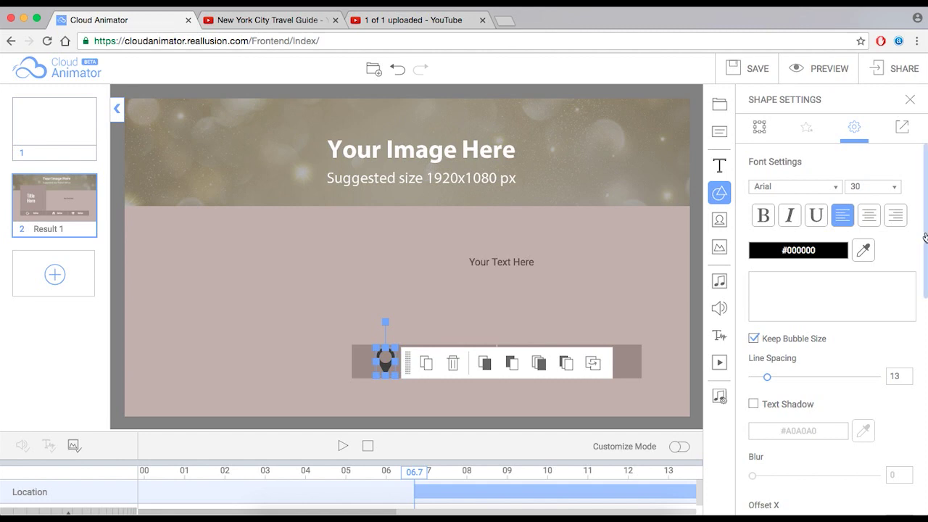
# - Recolour the pin's fill to white (#f8f7f7) and deselect it
pyautogui.moveTo(925, 237); pyautogui.dragTo(926, 468)
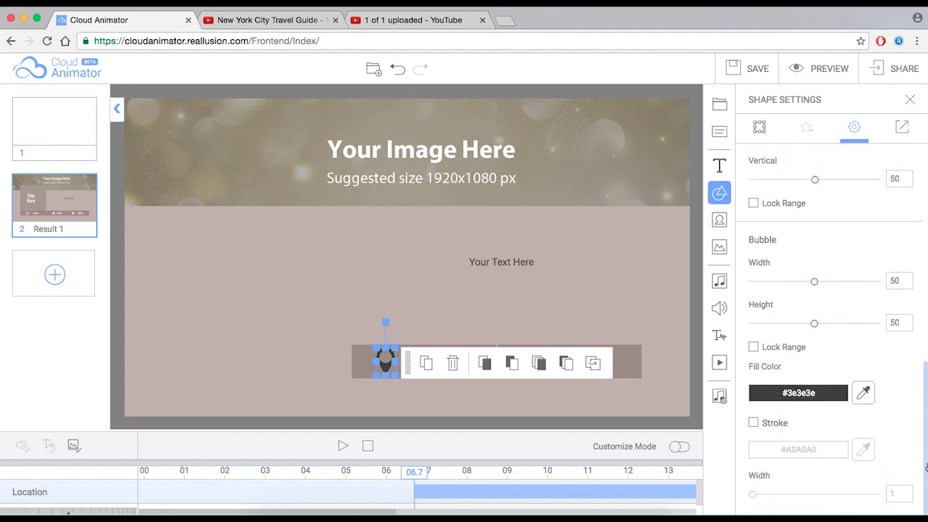
pyautogui.click(798, 393)
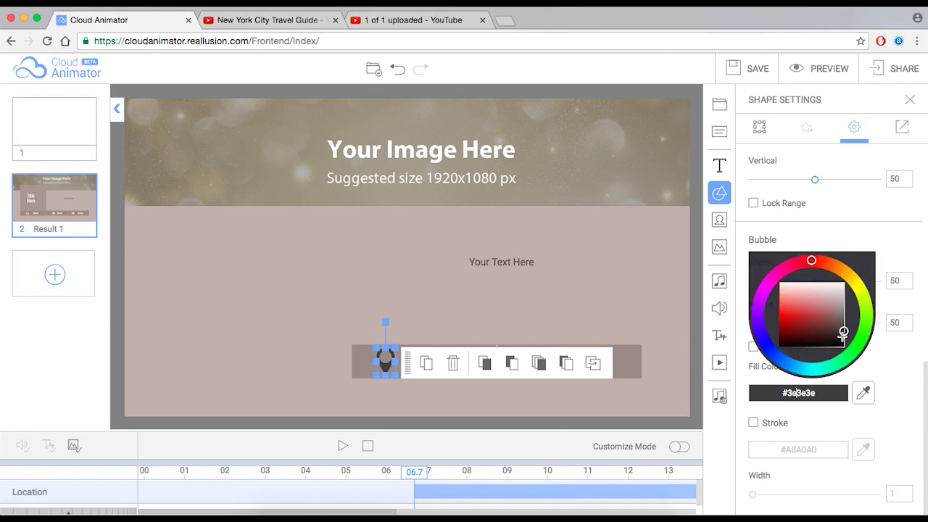
pyautogui.moveTo(844, 331); pyautogui.dragTo(842, 284)
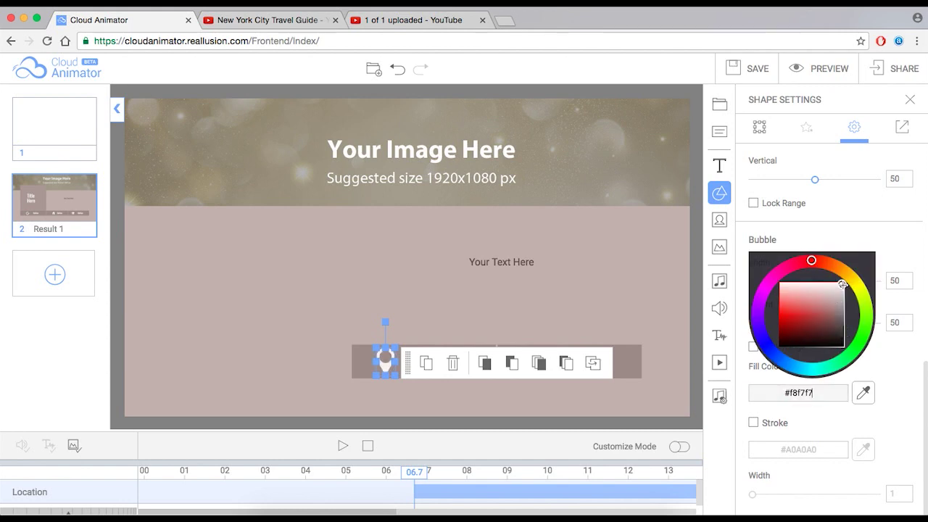
pyautogui.click(693, 331)
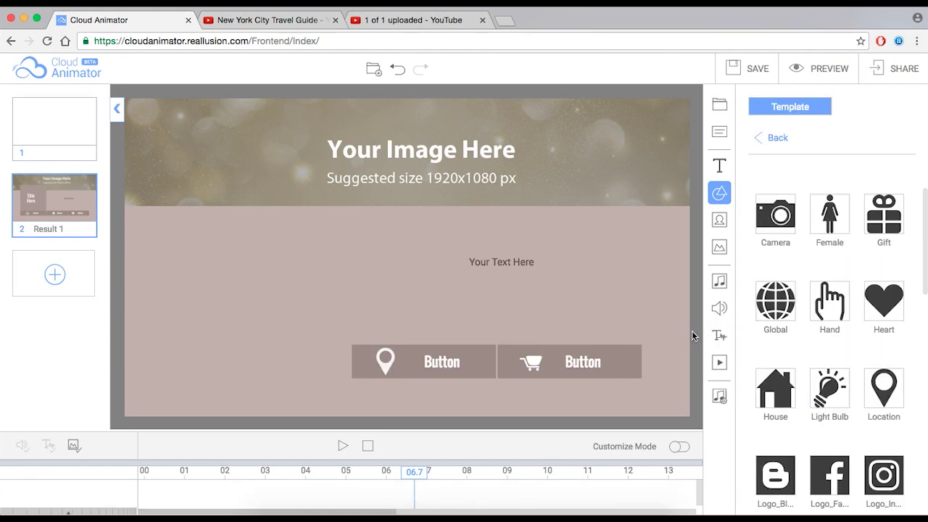
# - Add the City_01 clip-art skyline and drag it to the scene's bottom-left
pyautogui.click(385, 357)
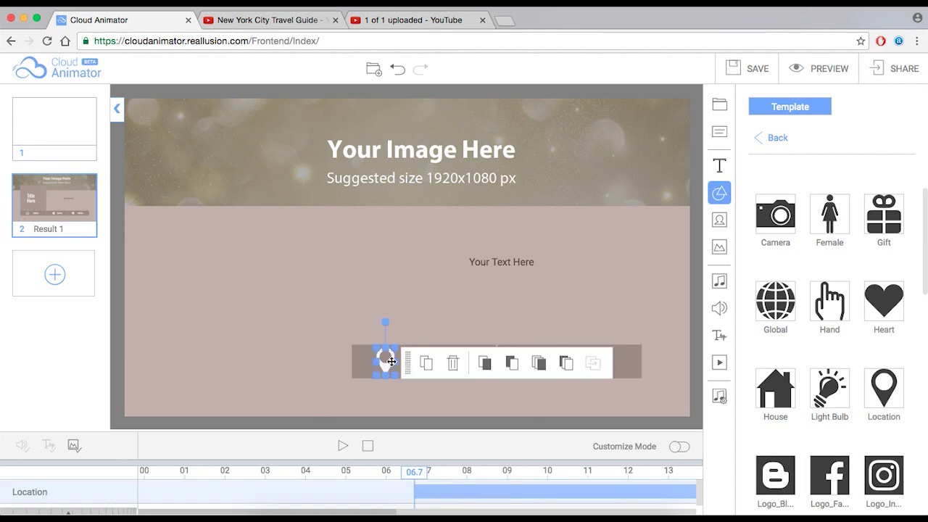
pyautogui.click(694, 298)
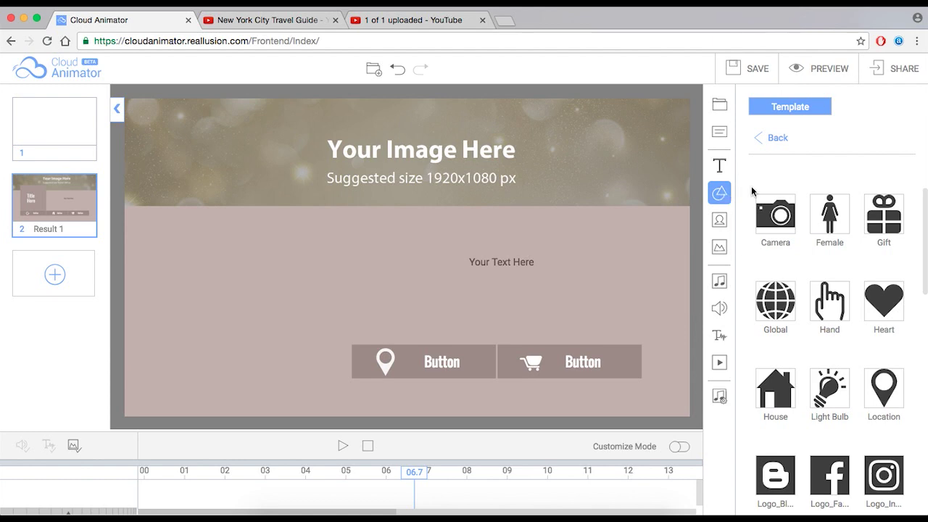
pyautogui.click(778, 138)
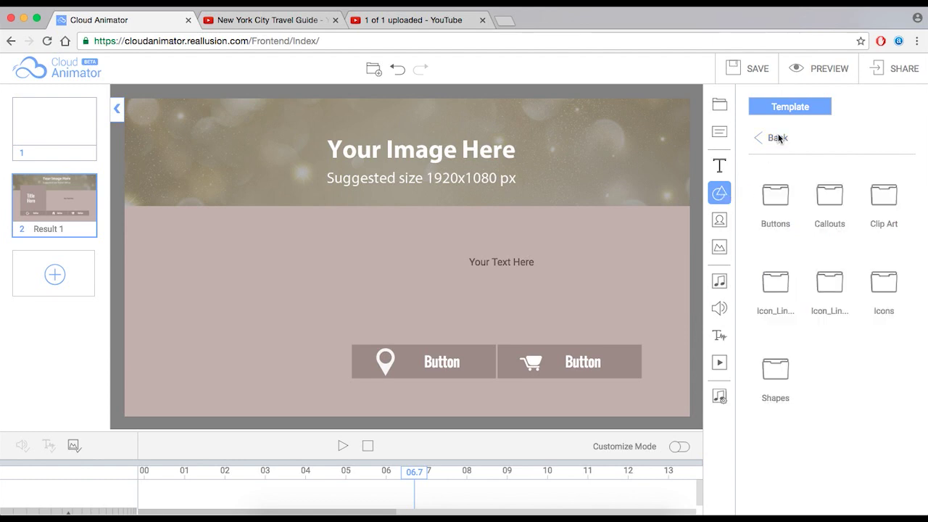
pyautogui.click(881, 195)
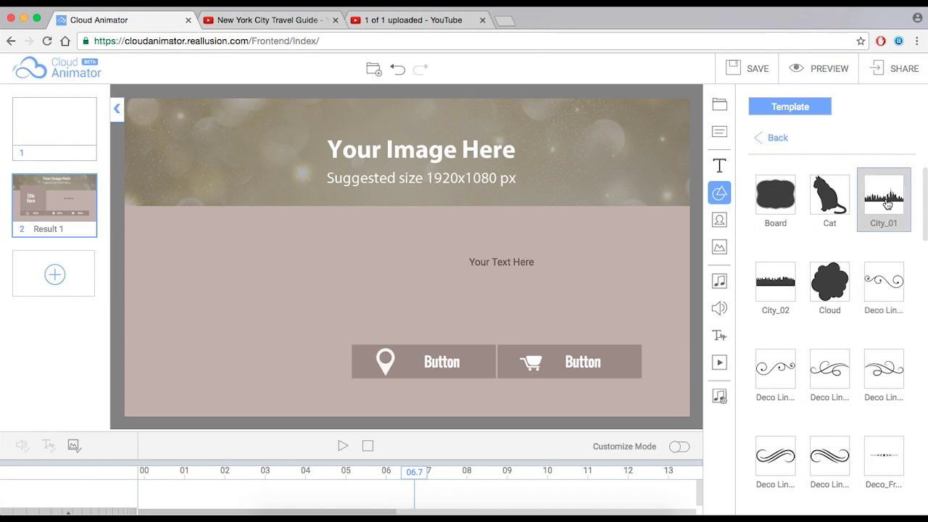
pyautogui.click(883, 195)
pyautogui.moveTo(529, 308); pyautogui.dragTo(469, 385)
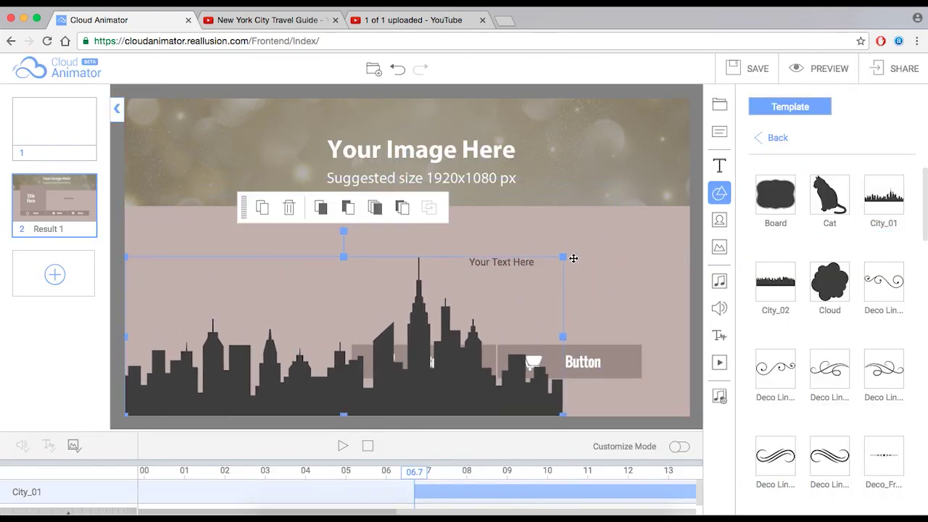
# - Delete the Your Text Here placeholder and enlarge the skyline up and to the right
pyautogui.click(518, 263)
pyautogui.click(520, 264)
pyautogui.click(300, 272)
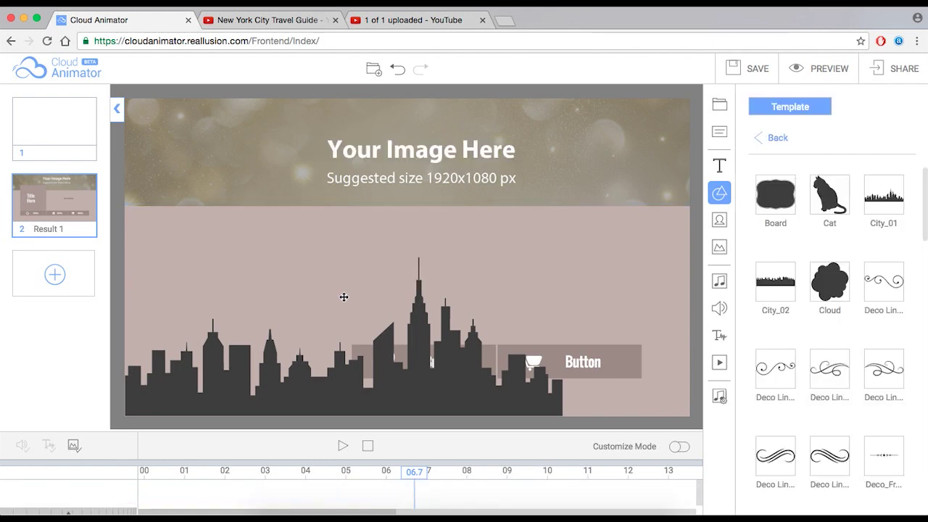
pyautogui.click(441, 381)
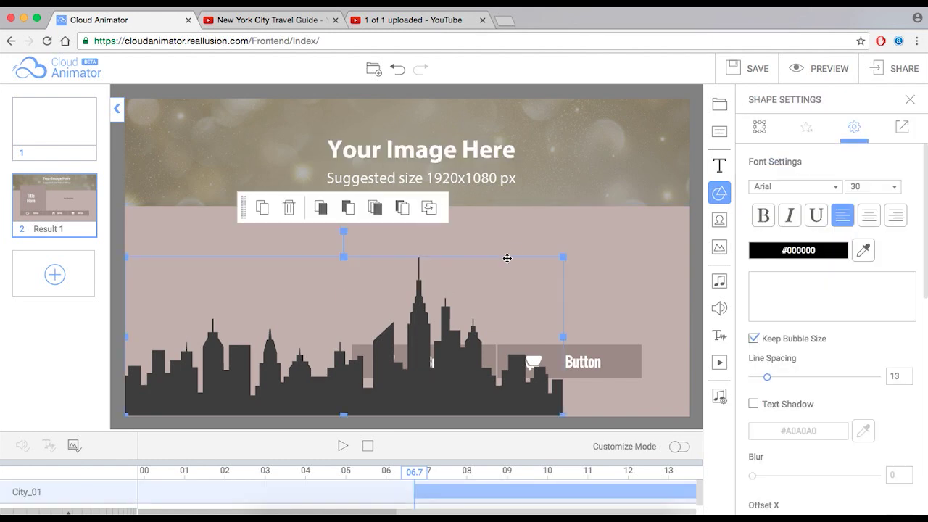
pyautogui.moveTo(565, 257); pyautogui.dragTo(584, 246)
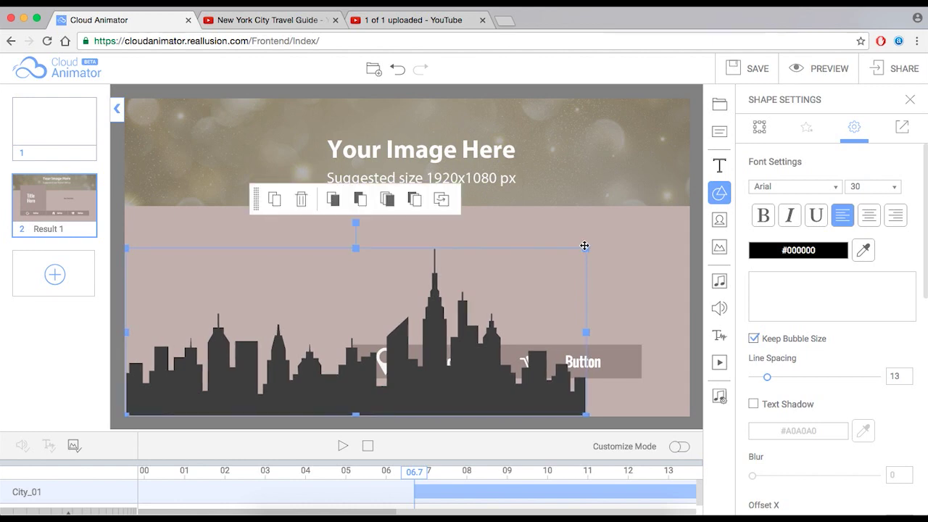
# - Fade the City_01 skyline to opacity 64 and layer it behind the buttons, above the background
pyautogui.click(763, 129)
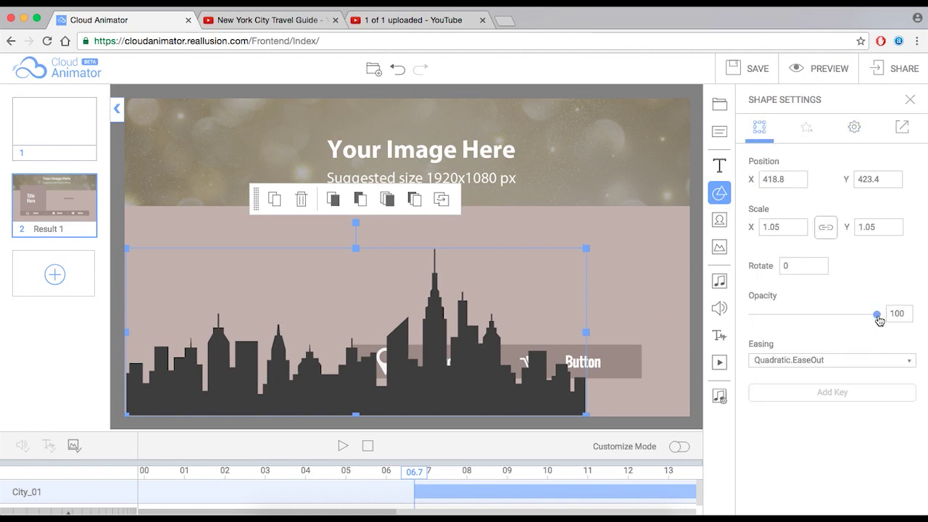
pyautogui.moveTo(878, 316); pyautogui.dragTo(833, 328)
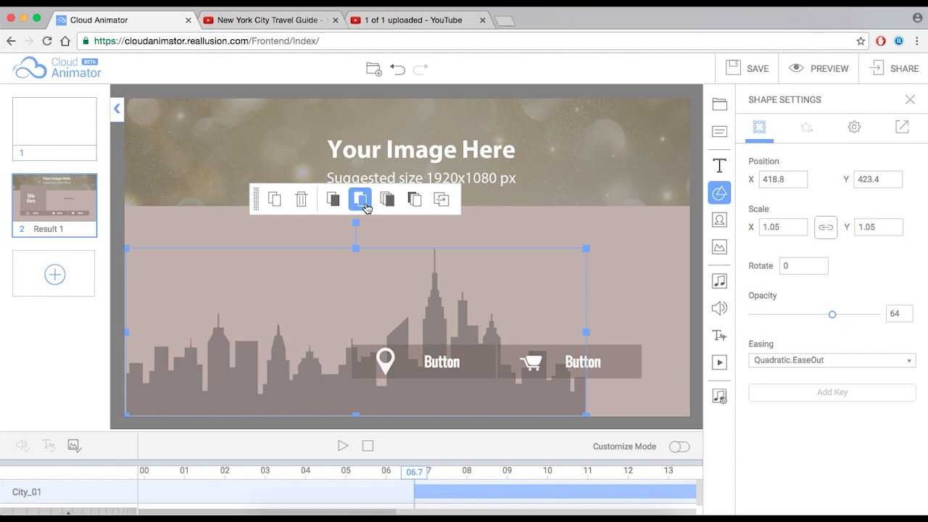
pyautogui.click(365, 206)
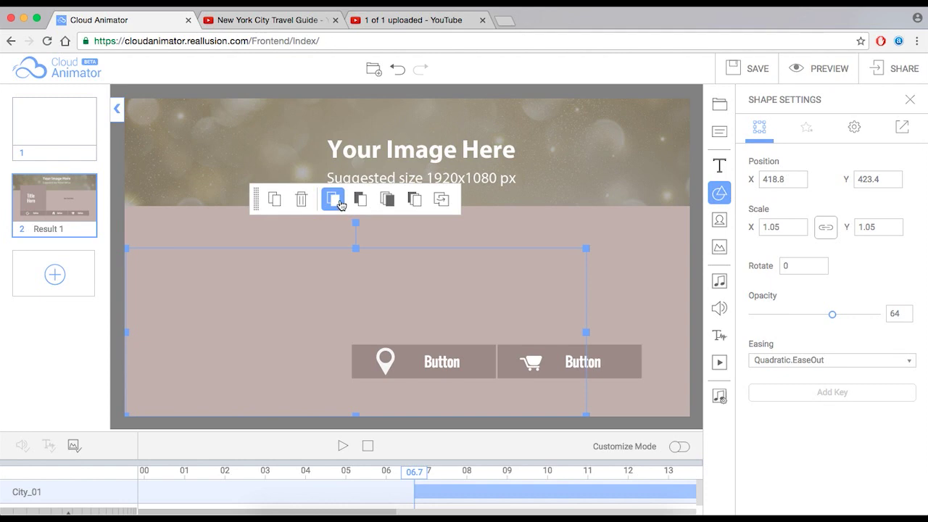
pyautogui.click(339, 204)
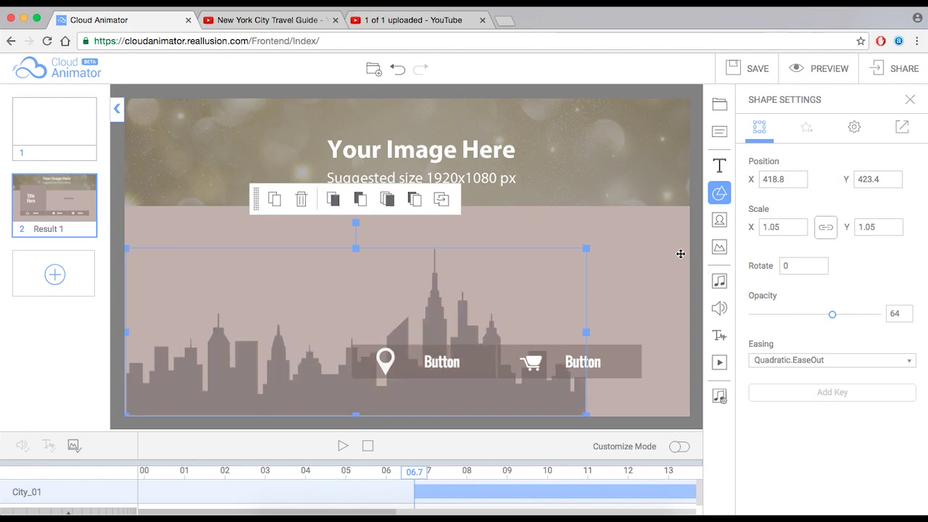
pyautogui.click(648, 249)
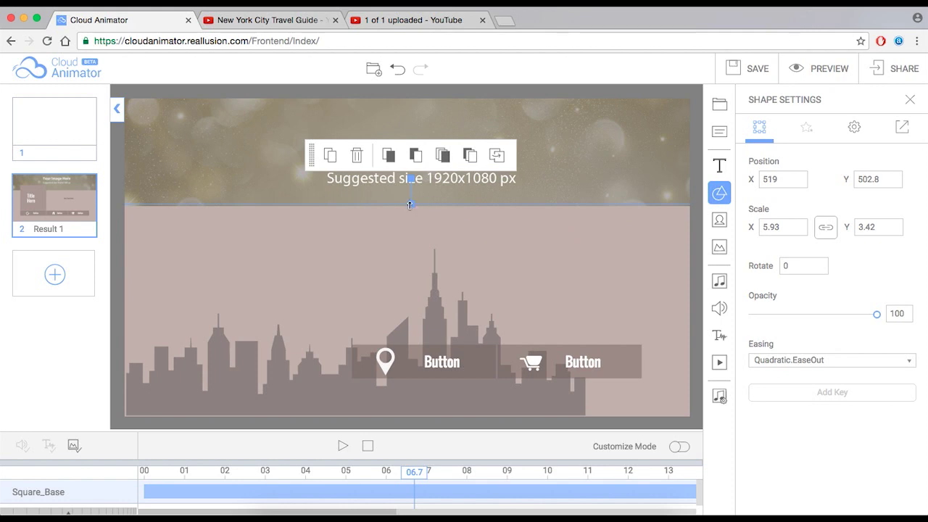
# - Lower the pink panel's top edge to shorten it, then select the top placeholder image
pyautogui.moveTo(412, 207); pyautogui.dragTo(412, 245)
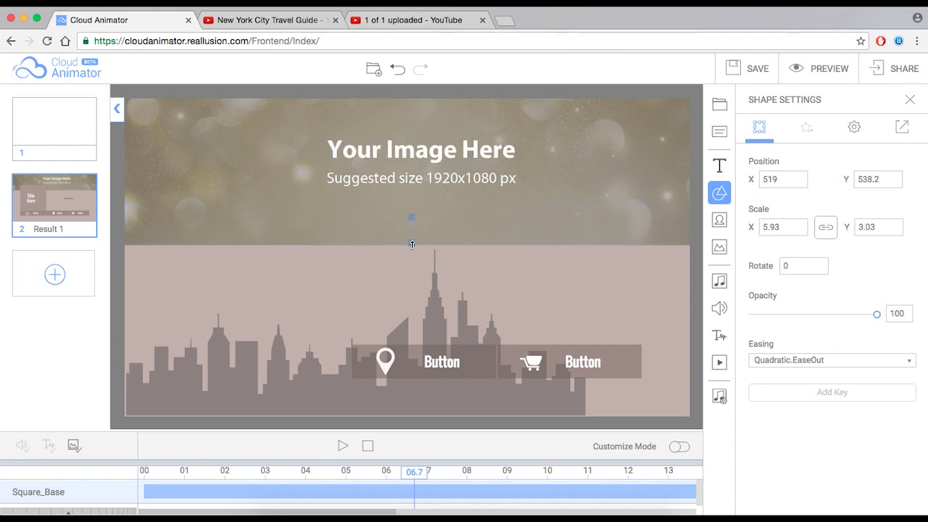
pyautogui.click(457, 155)
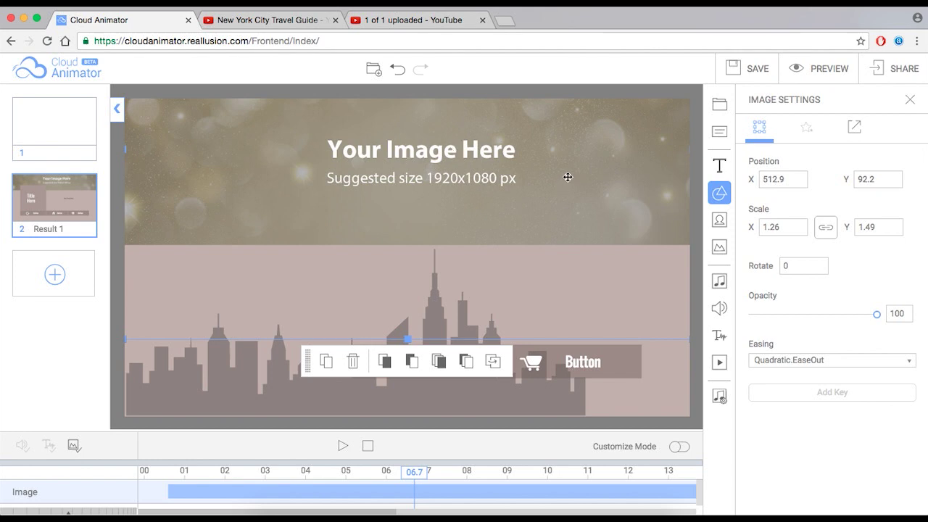
pyautogui.moveTo(556, 153); pyautogui.dragTo(526, 169)
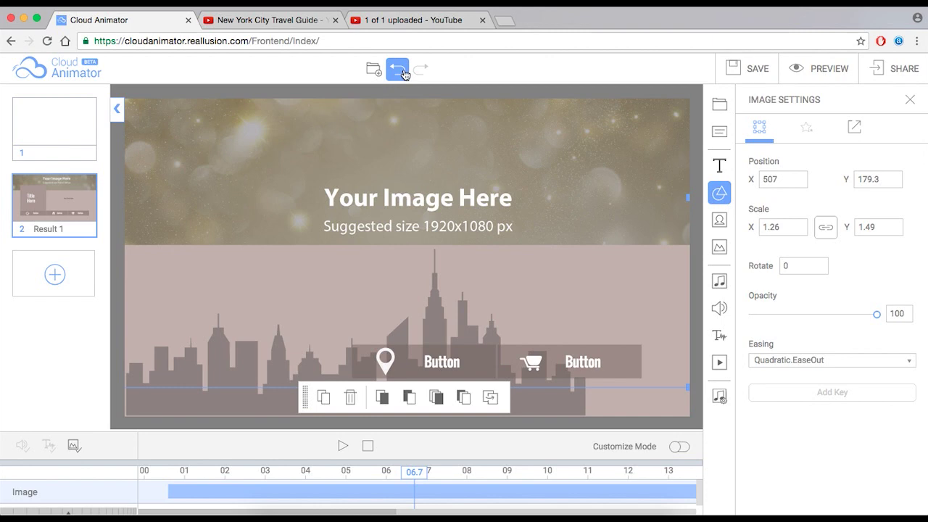
pyautogui.click(397, 69)
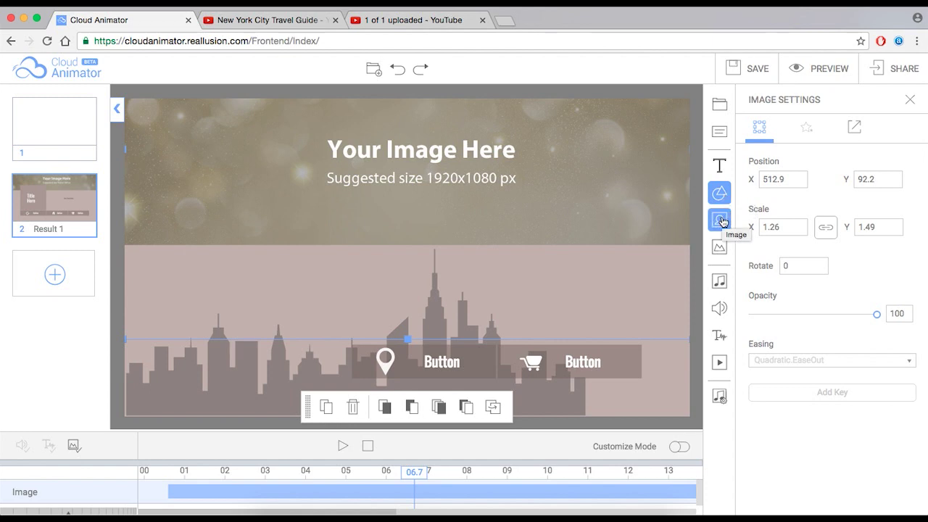
# - Browse the image library's Photo folder and replace the placeholder with Photo_5
pyautogui.click(721, 221)
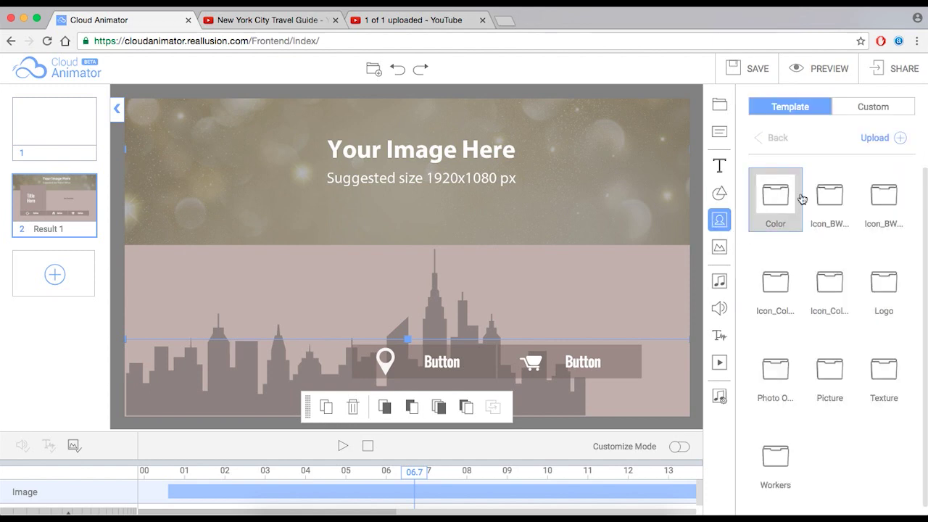
pyautogui.click(776, 202)
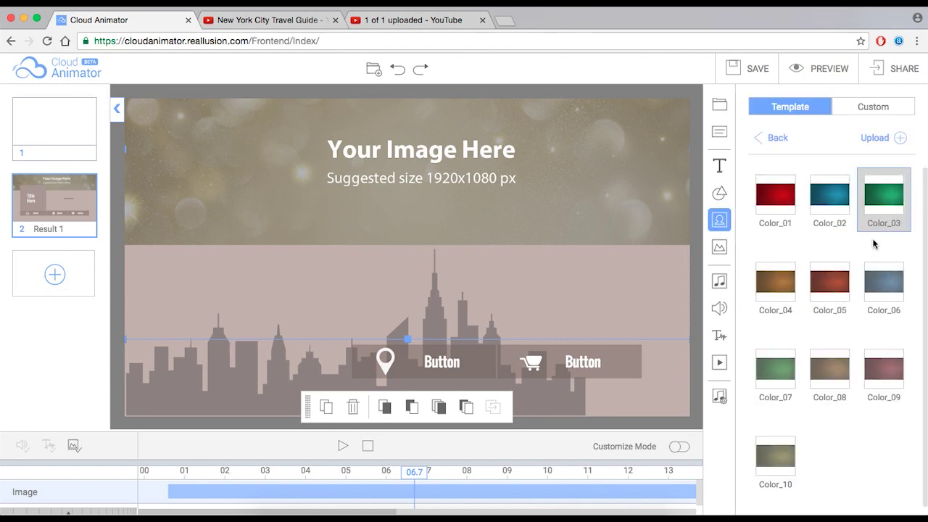
pyautogui.click(782, 139)
pyautogui.click(841, 203)
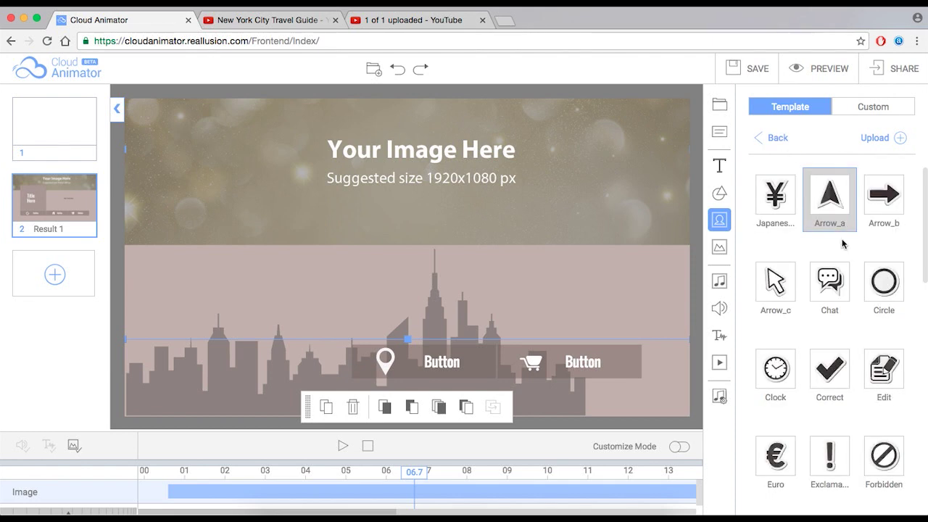
pyautogui.click(778, 139)
pyautogui.click(892, 313)
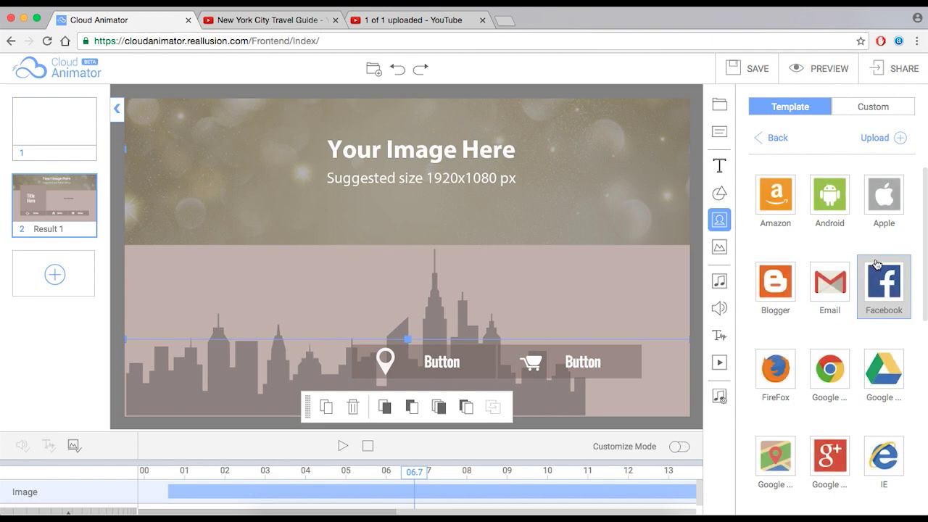
pyautogui.click(776, 138)
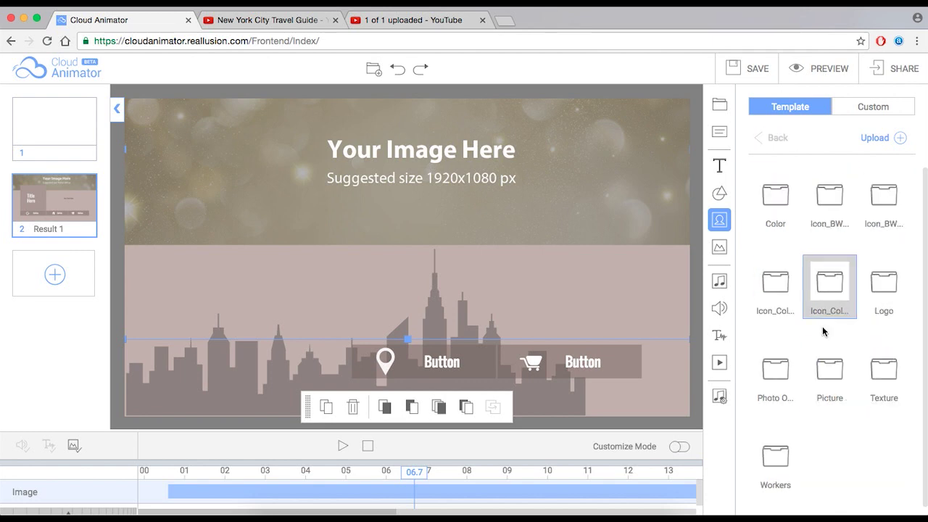
pyautogui.click(778, 388)
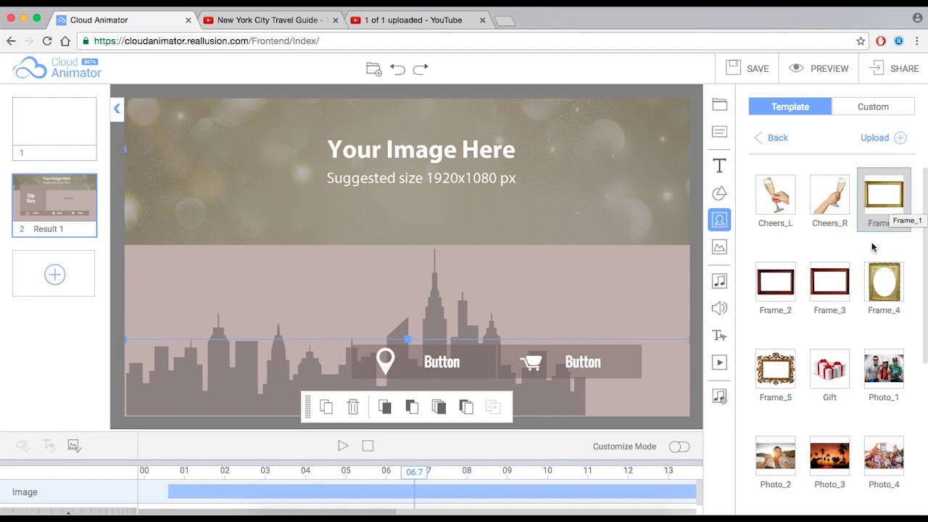
pyautogui.scroll(-3, 872, 247)
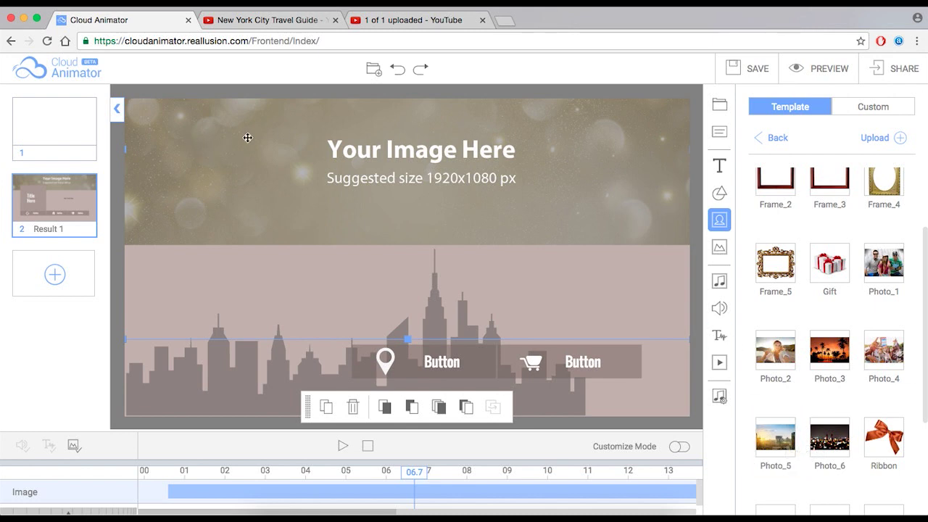
pyautogui.click(784, 449)
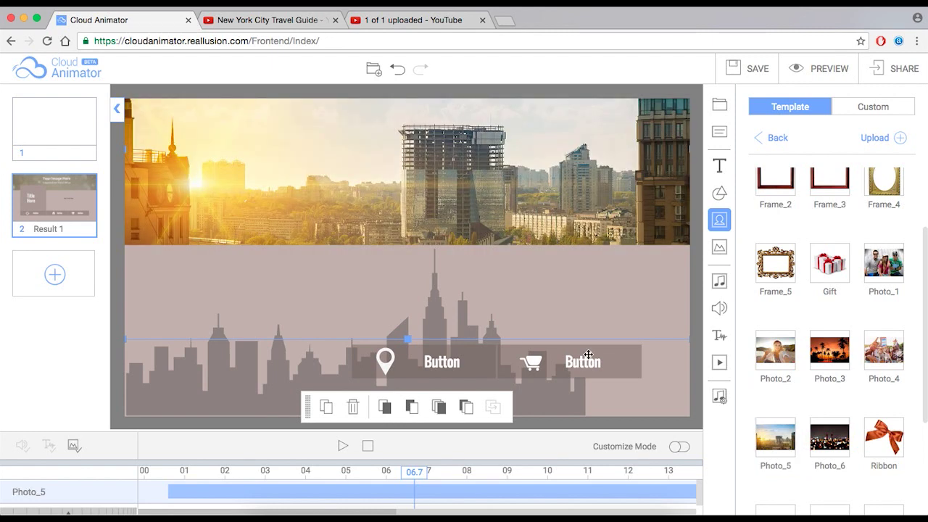
# - Replay the scene preview from the start and pause it at about 9.8 seconds
pyautogui.click(366, 448)
pyautogui.click(343, 446)
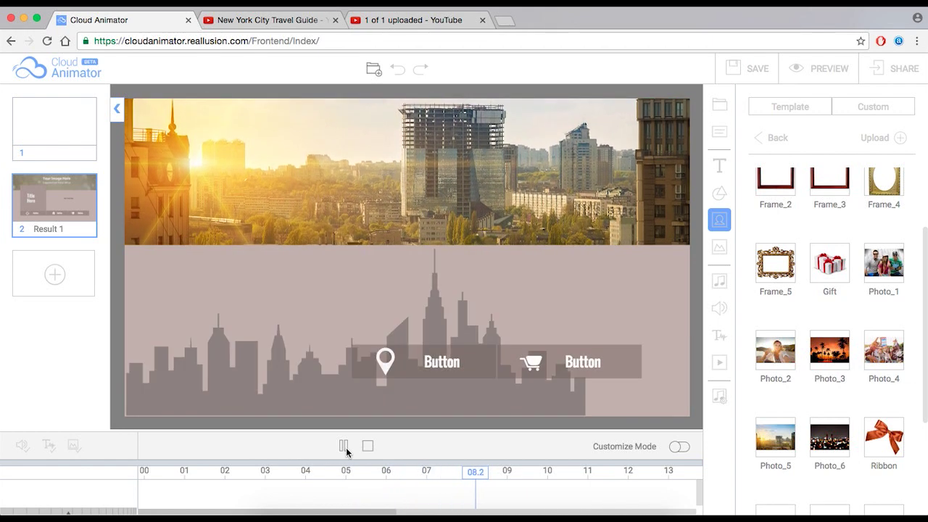
pyautogui.click(343, 446)
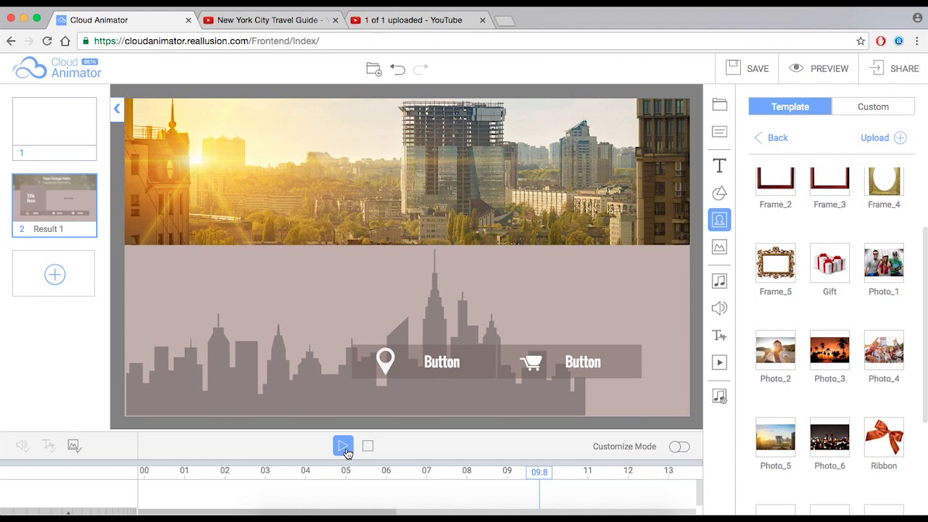
# - Add a text object reading 'New York City' at the photo's upper-left
pyautogui.click(725, 168)
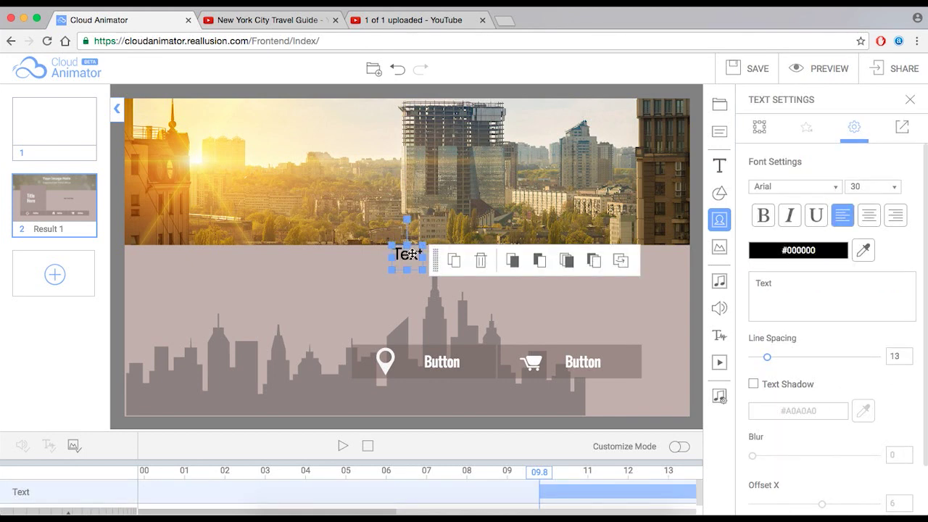
pyautogui.moveTo(410, 252); pyautogui.dragTo(234, 169)
pyautogui.doubleClick(783, 291)
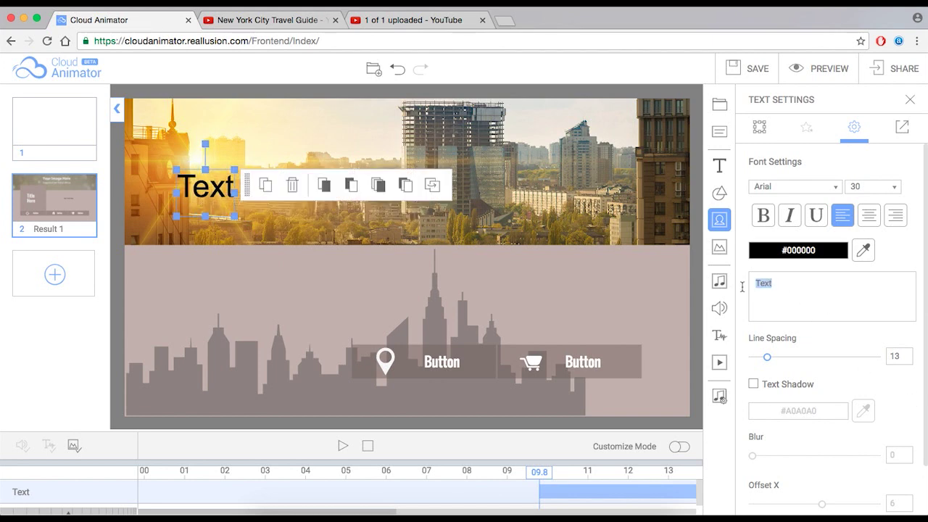
pyautogui.write('New Yor')
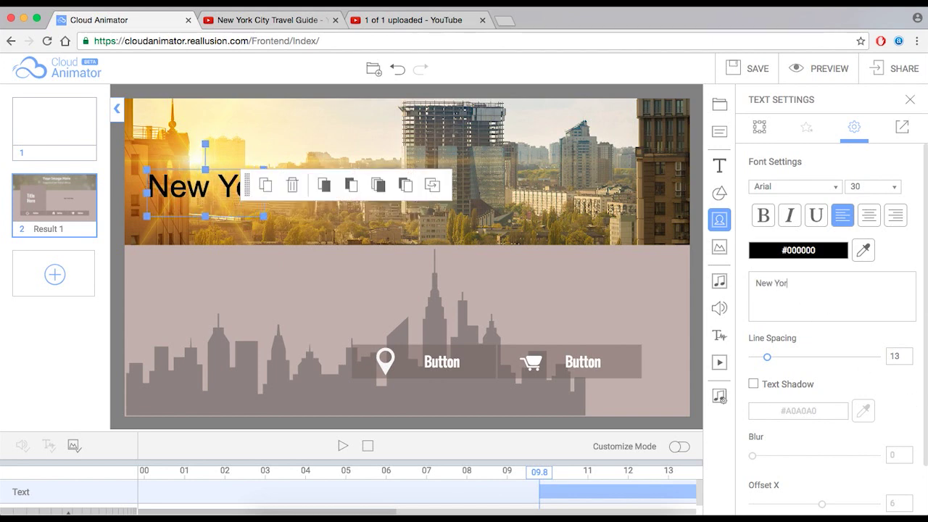
pyautogui.write('k City')
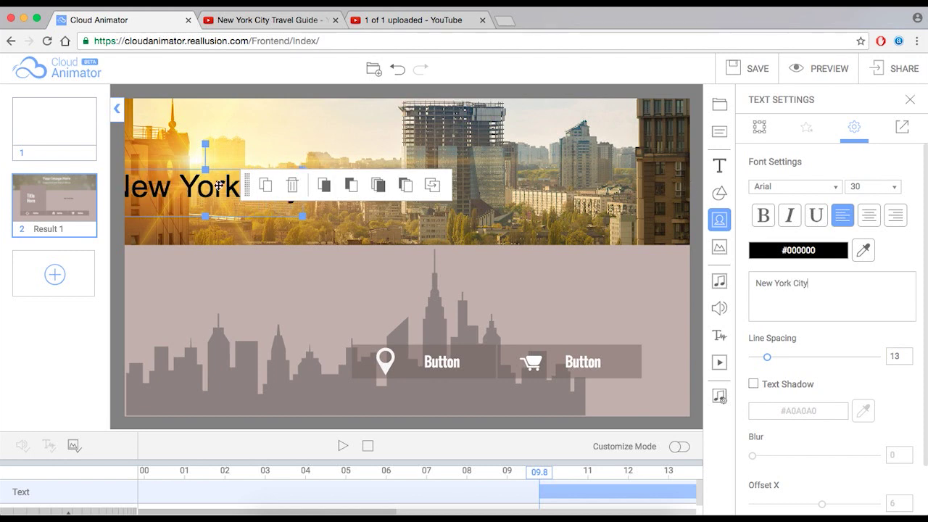
pyautogui.moveTo(207, 191); pyautogui.dragTo(266, 139)
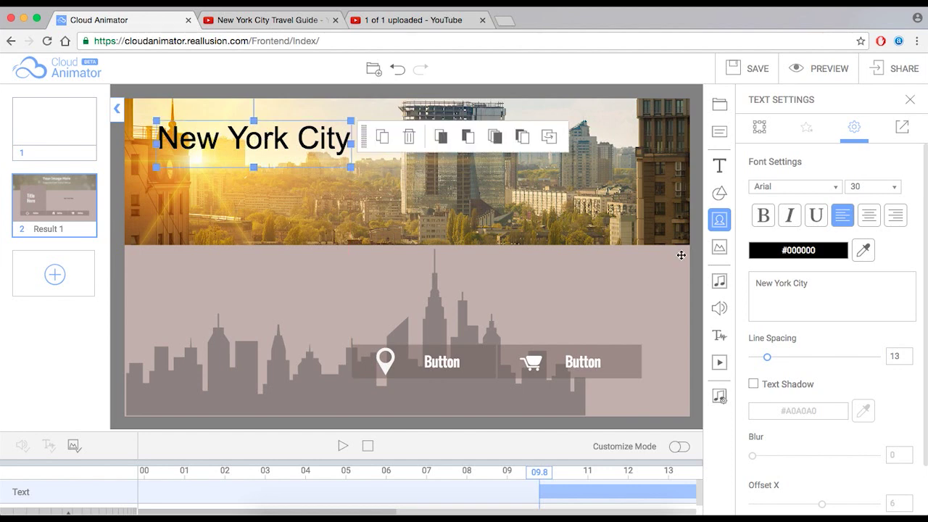
# - Set the title to size 48 with line spacing 9 and fit it inside the banner
pyautogui.click(897, 189)
pyautogui.scroll(-2, 878, 290)
pyautogui.moveTo(896, 244); pyautogui.dragTo(895, 283)
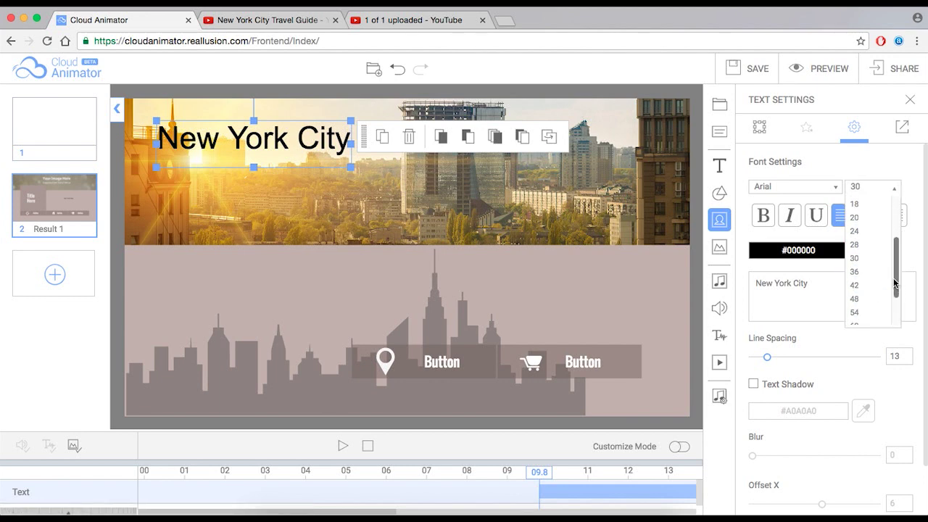
pyautogui.click(869, 290)
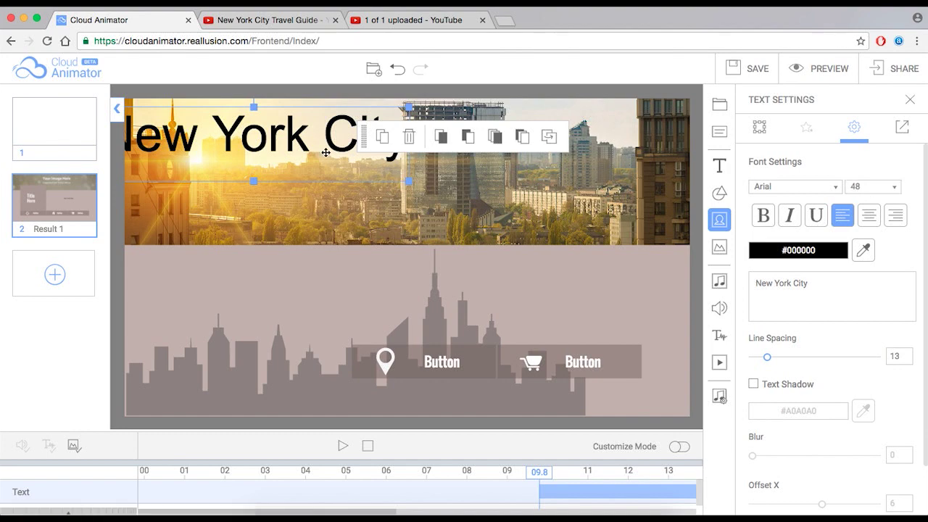
pyautogui.moveTo(314, 147); pyautogui.dragTo(555, 216)
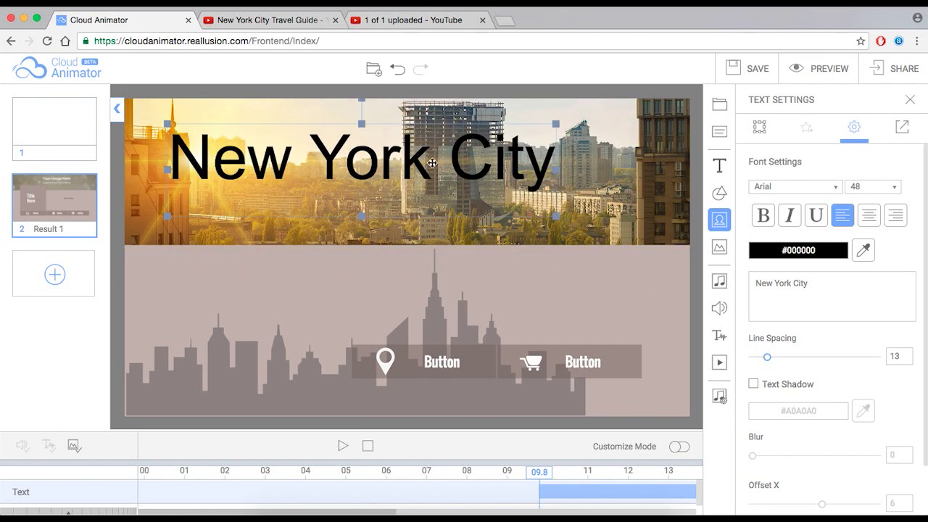
pyautogui.moveTo(449, 161); pyautogui.dragTo(437, 187)
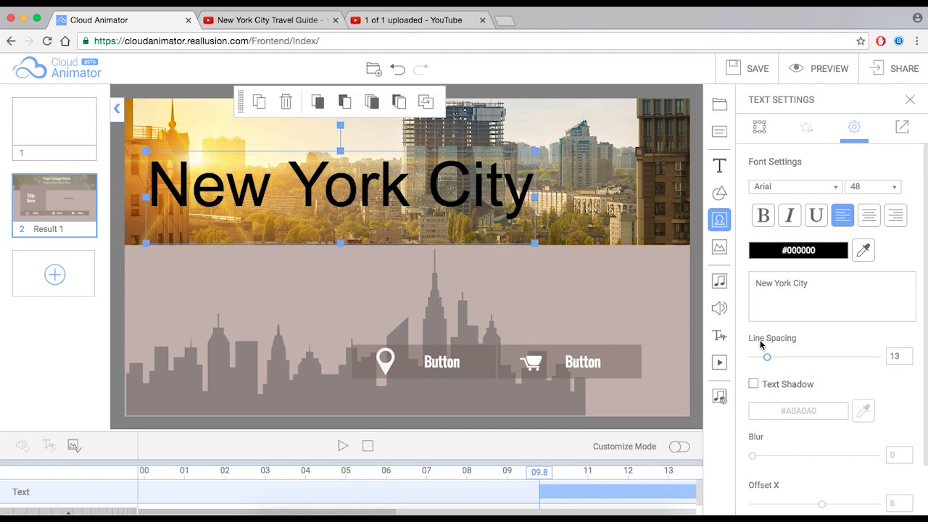
pyautogui.moveTo(767, 356); pyautogui.dragTo(764, 360)
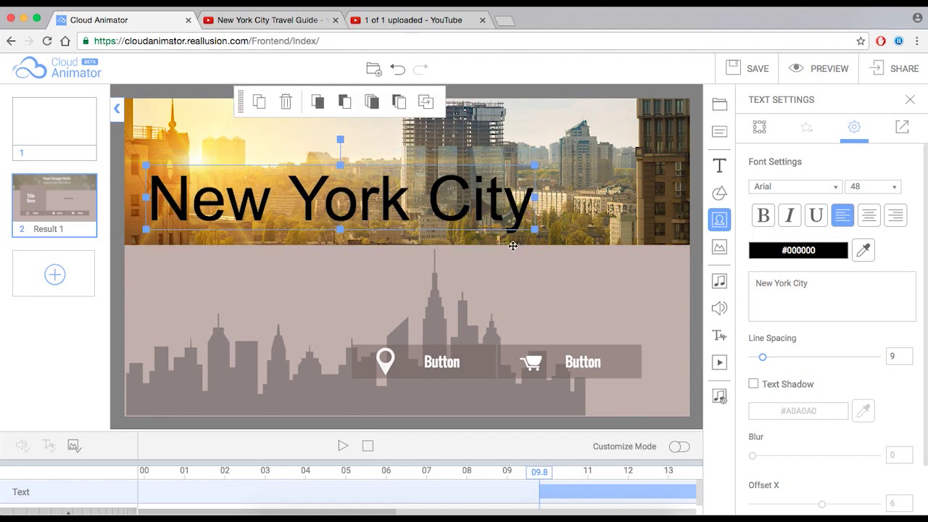
pyautogui.moveTo(471, 221); pyautogui.dragTo(491, 224)
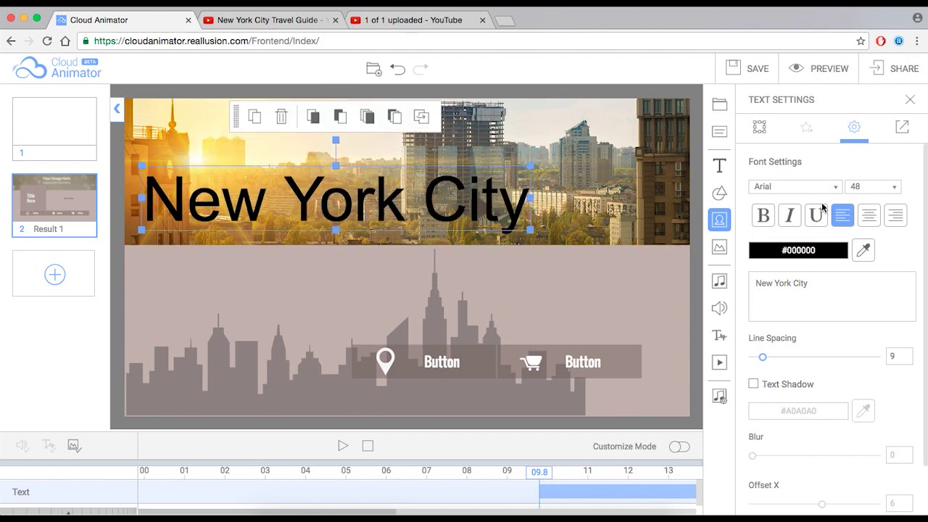
# - Try the title in Anton, Bangers, Archivo Black and Alfa Slab One, ending on Bangers
pyautogui.click(835, 186)
pyautogui.click(820, 244)
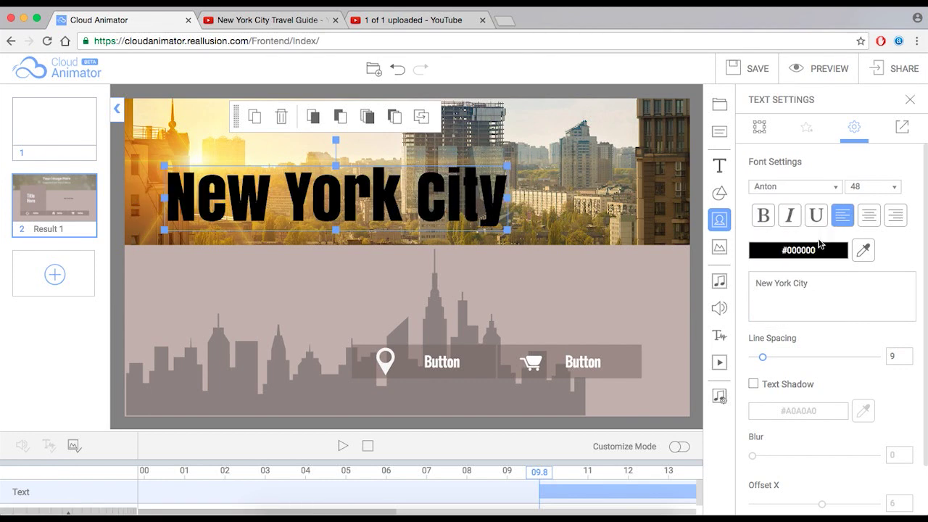
pyautogui.click(821, 186)
pyautogui.click(804, 302)
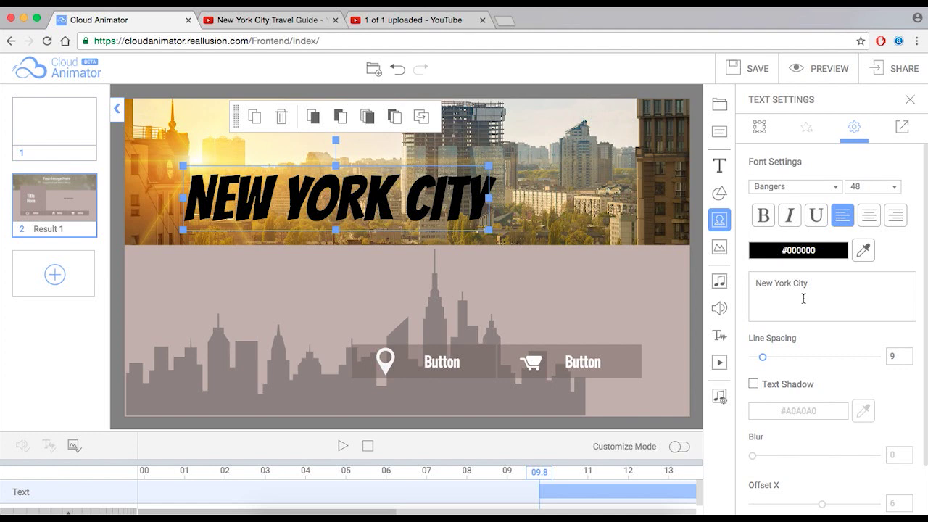
pyautogui.click(834, 188)
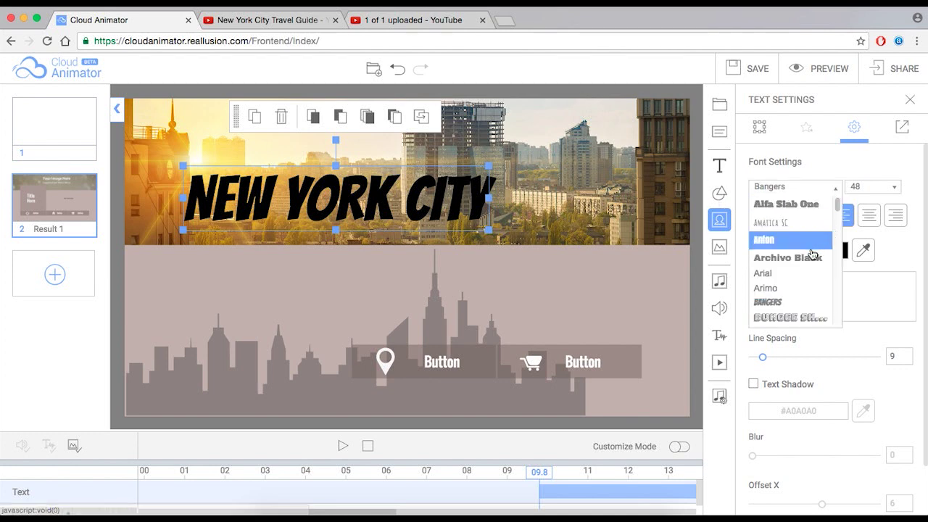
pyautogui.click(805, 257)
pyautogui.click(830, 188)
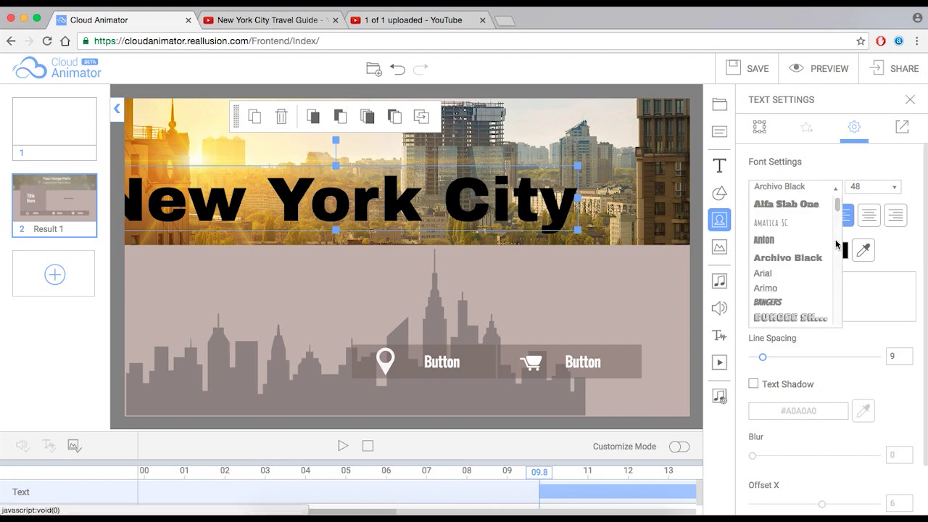
pyautogui.click(810, 206)
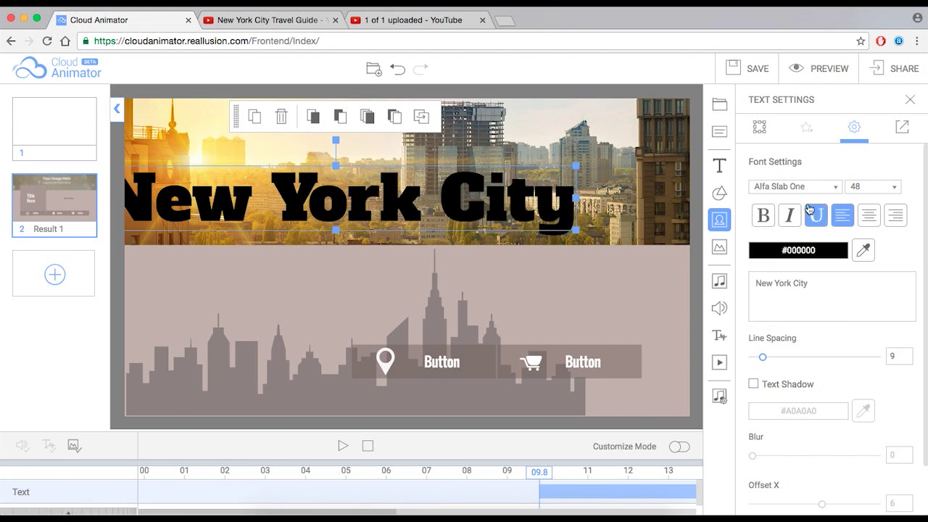
pyautogui.click(827, 188)
pyautogui.click(804, 302)
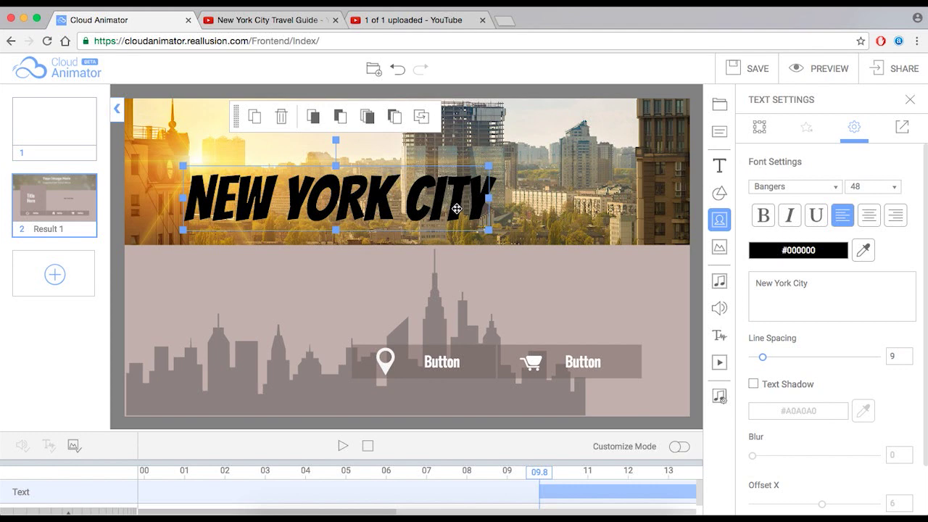
# - Shift the title slightly left and switch its font to Francois One
pyautogui.moveTo(457, 209); pyautogui.dragTo(442, 212)
pyautogui.click(824, 190)
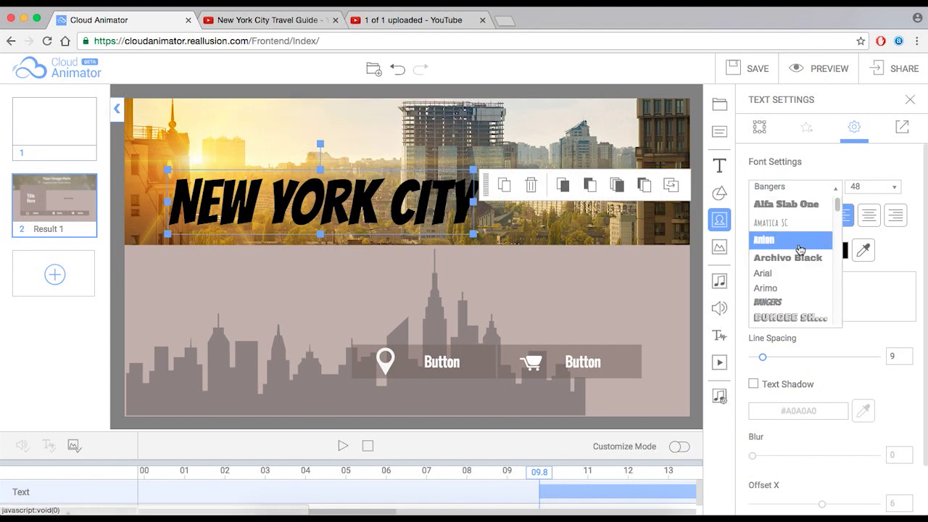
pyautogui.scroll(-5, 806, 267)
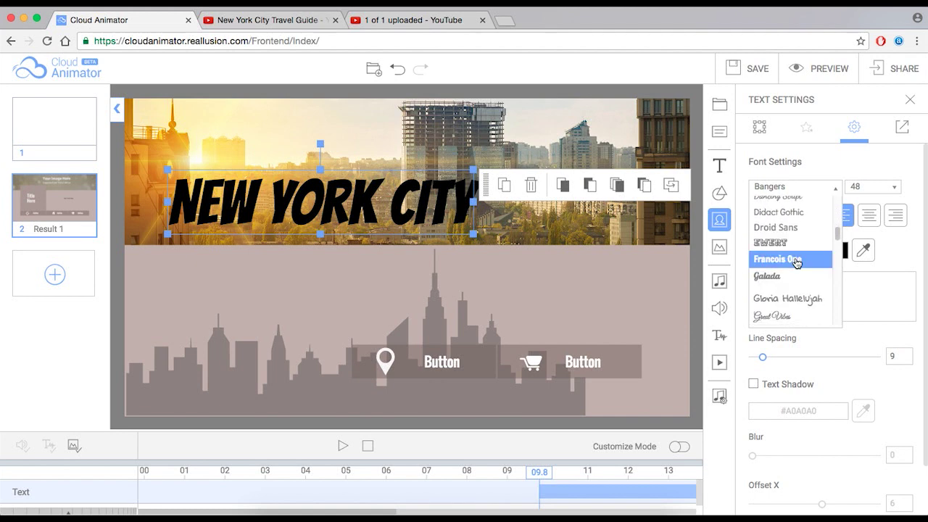
pyautogui.click(798, 261)
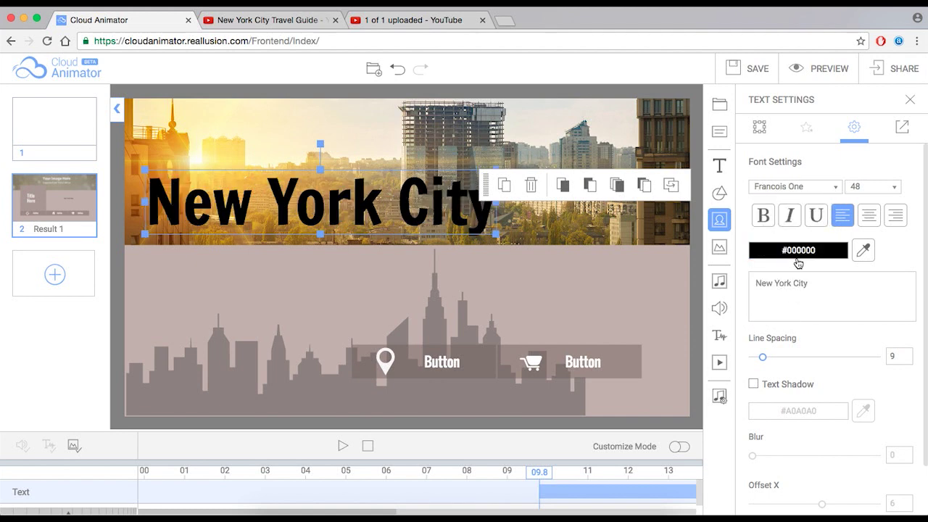
pyautogui.click(416, 220)
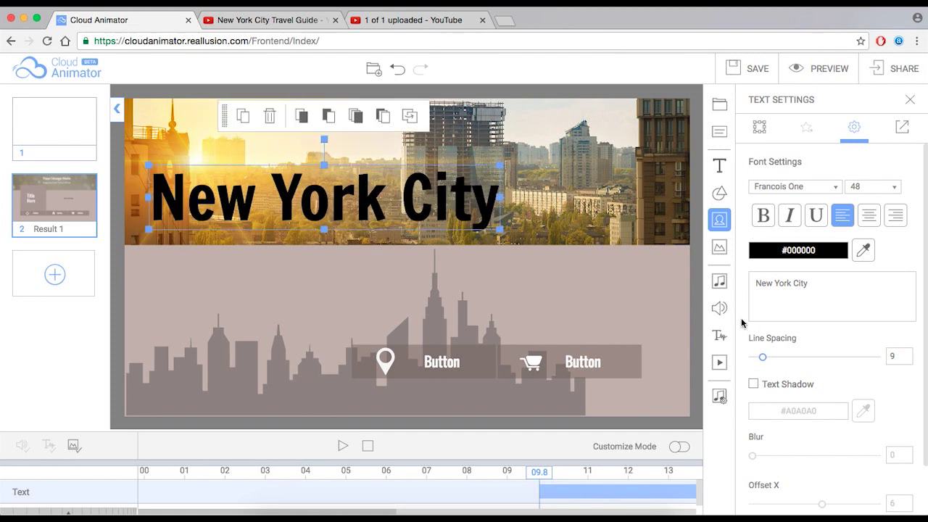
pyautogui.moveTo(924, 293); pyautogui.dragTo(924, 406)
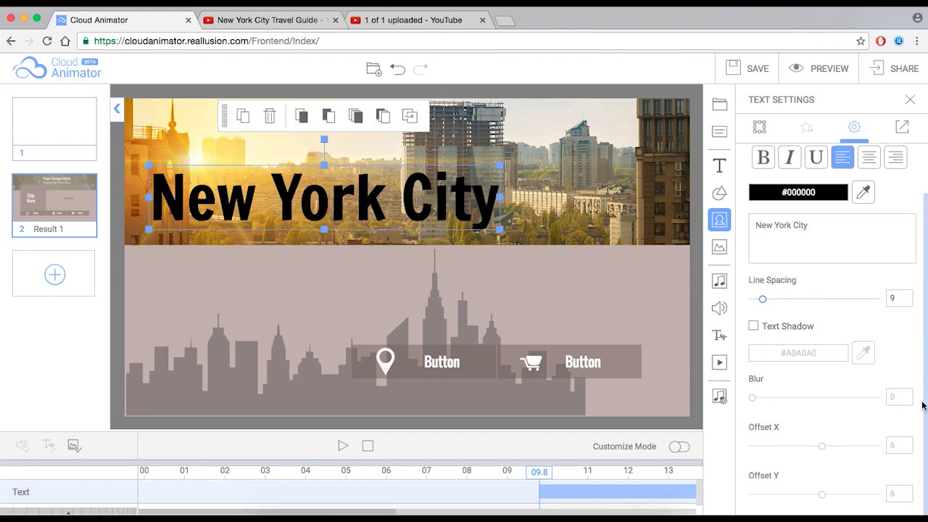
pyautogui.scroll(2, 852, 310)
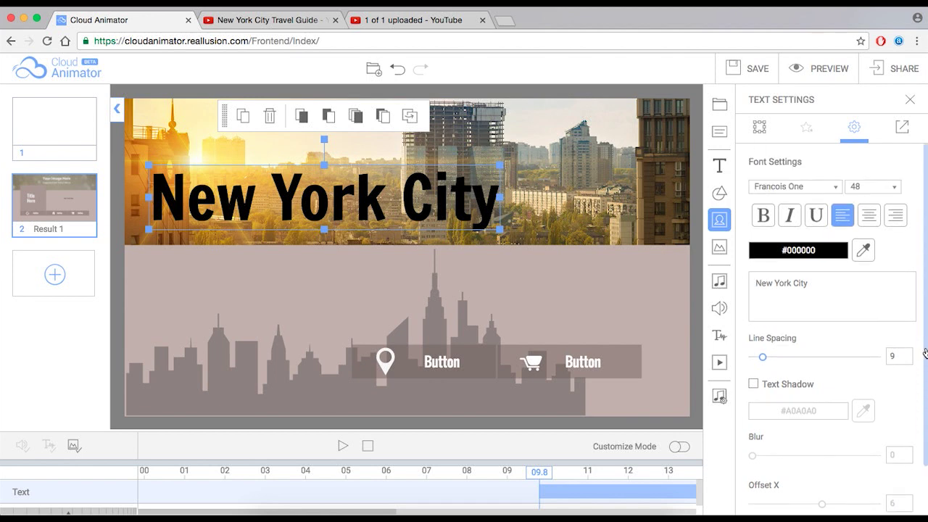
# - Change the title's colour to pale off-white #e7e7e4
pyautogui.click(795, 219)
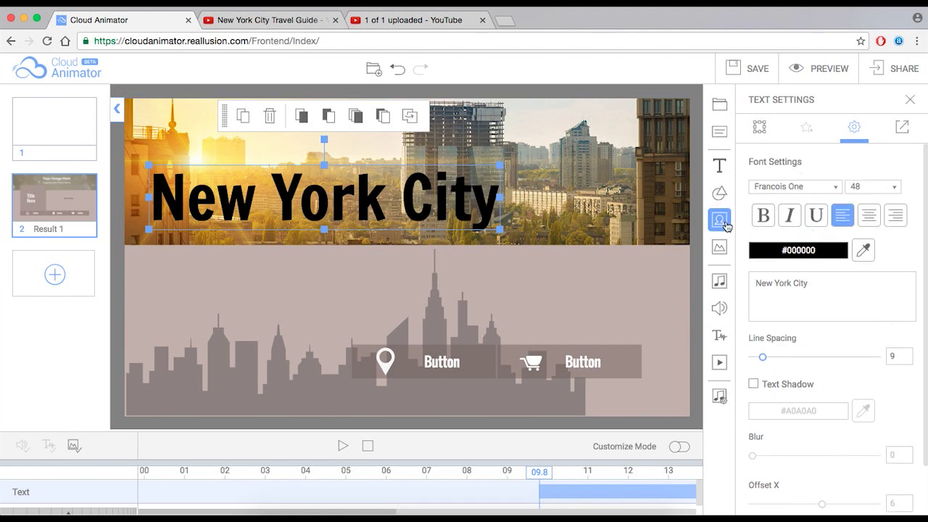
pyautogui.click(801, 253)
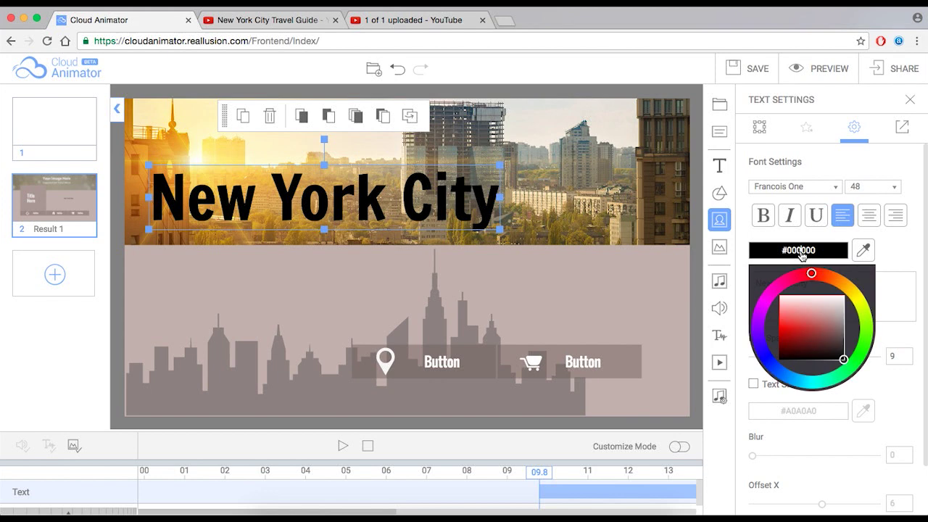
pyautogui.moveTo(843, 362)
pyautogui.mouseDown()
pyautogui.moveTo(863, 341)
pyautogui.moveTo(836, 309)
pyautogui.moveTo(841, 301)
pyautogui.mouseUp()
pyautogui.click(886, 256)
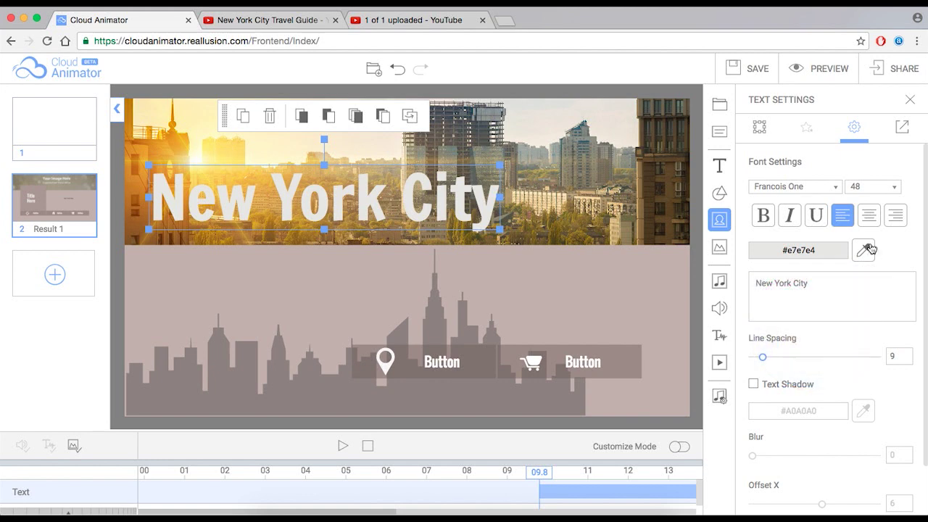
# - Lower the title's opacity to 41 and move it to the banner's right side
pyautogui.click(761, 131)
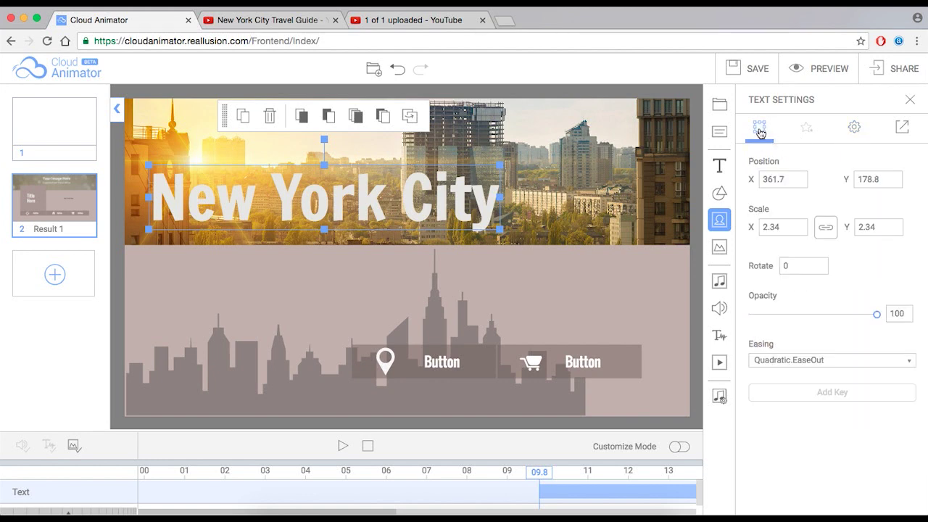
pyautogui.moveTo(877, 314); pyautogui.dragTo(804, 313)
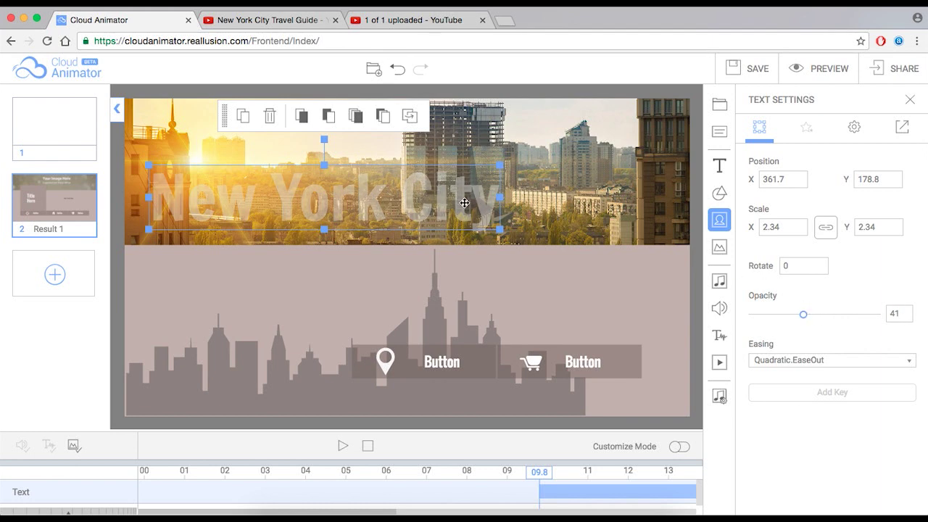
pyautogui.moveTo(464, 203); pyautogui.dragTo(647, 211)
pyautogui.click(697, 272)
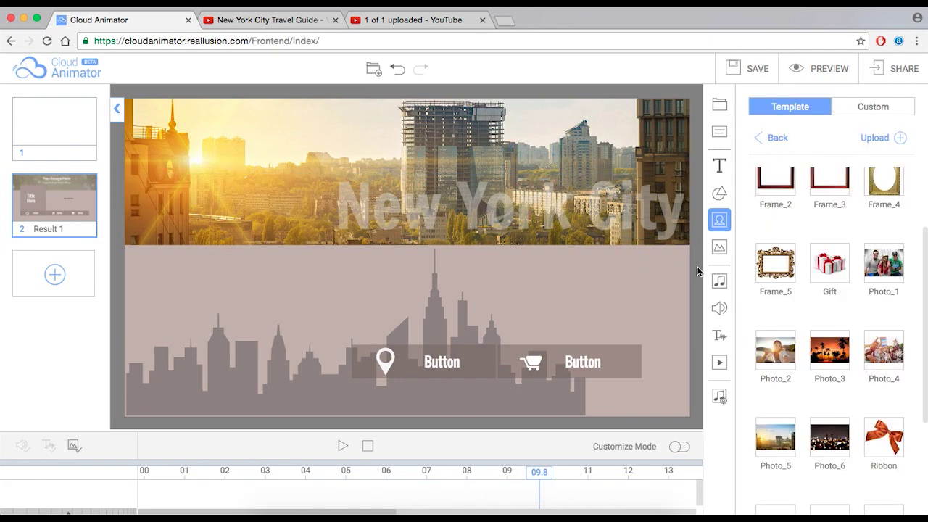
# - Nudge the New York City title a little to the left
pyautogui.moveTo(570, 225)
pyautogui.mouseDown()
pyautogui.moveTo(544, 221)
pyautogui.moveTo(565, 218)
pyautogui.mouseUp()
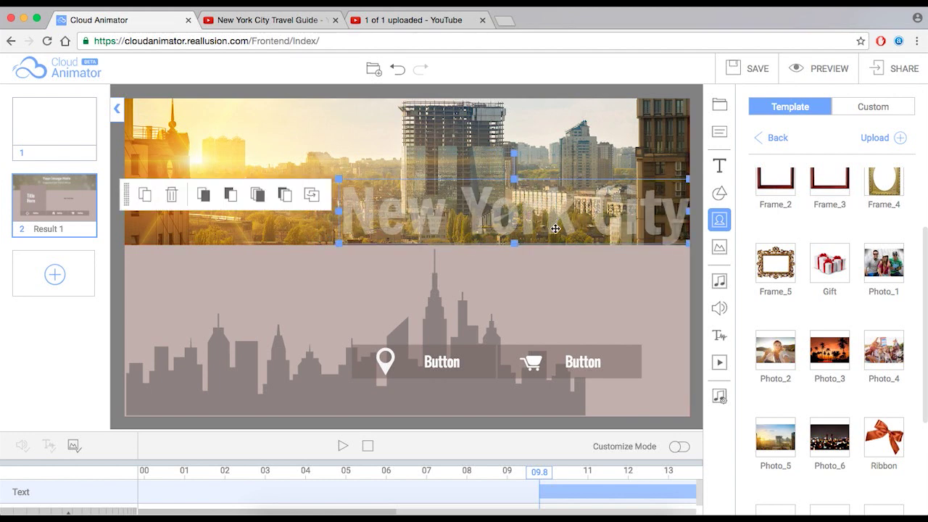
pyautogui.click(699, 250)
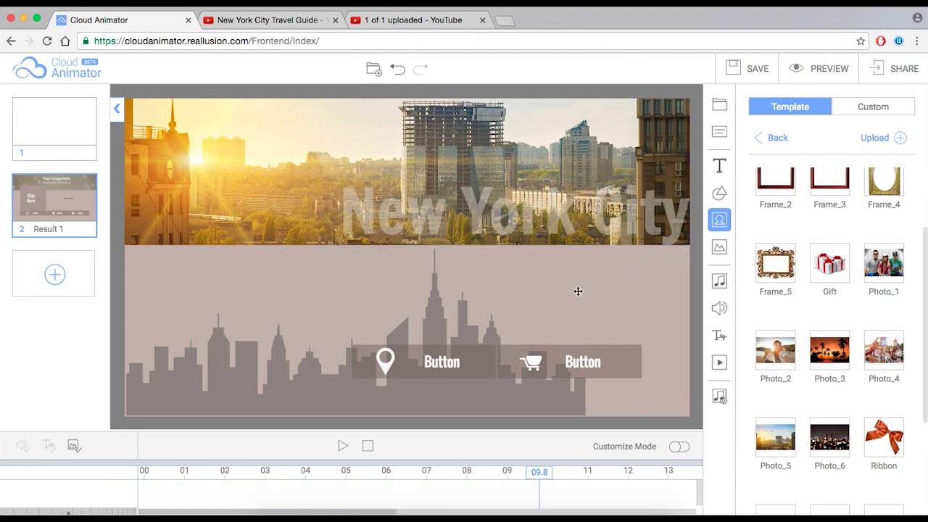
pyautogui.moveTo(630, 220); pyautogui.dragTo(621, 221)
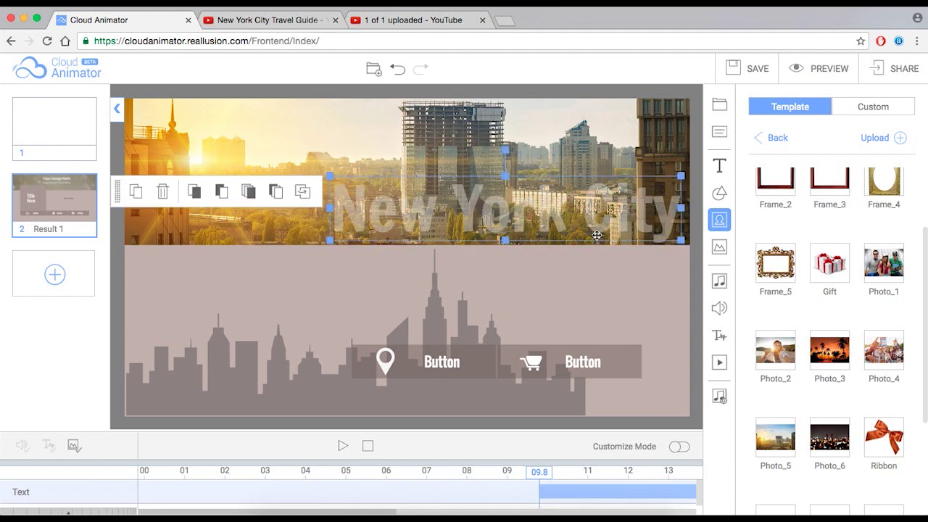
# - Preview the scene from the start, then pause playback
pyautogui.click(369, 447)
pyautogui.click(343, 445)
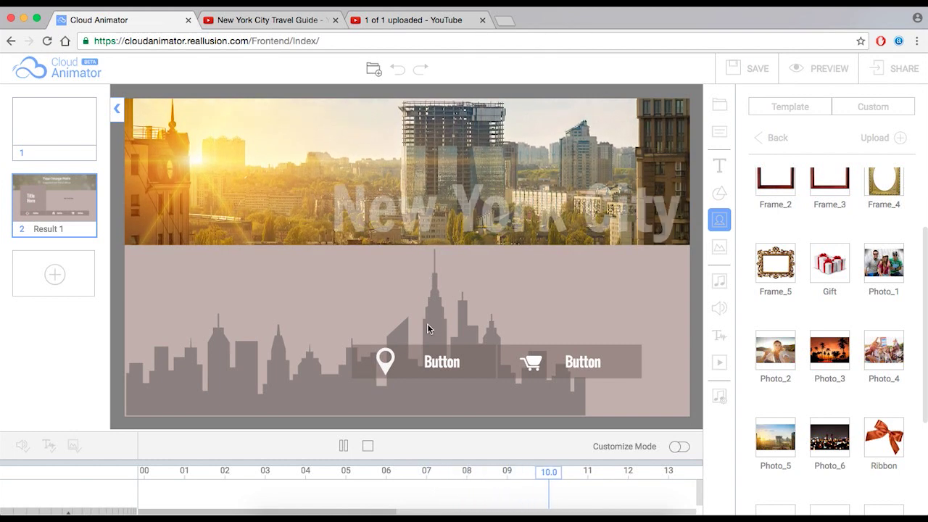
pyautogui.click(343, 446)
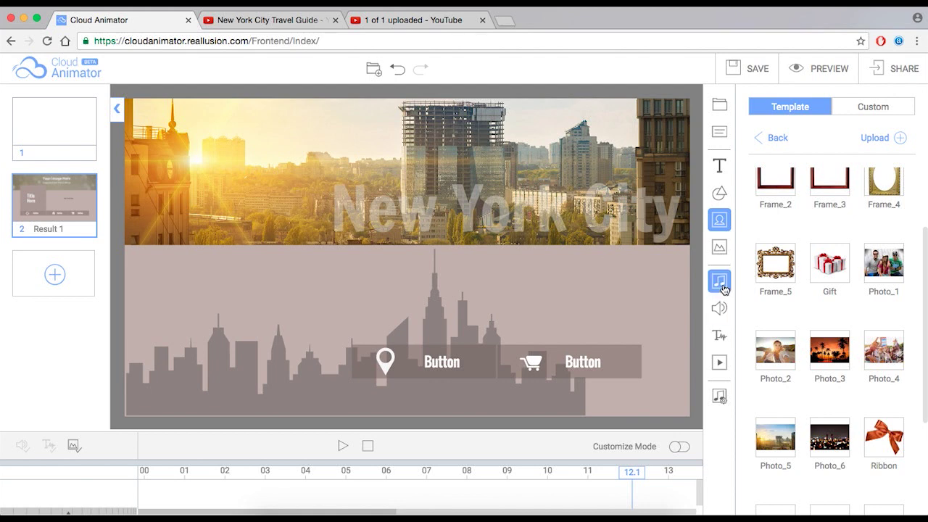
# - Audition Good Morning and Brand New Vision, then apply Brand New Vision as background music
pyautogui.click(721, 285)
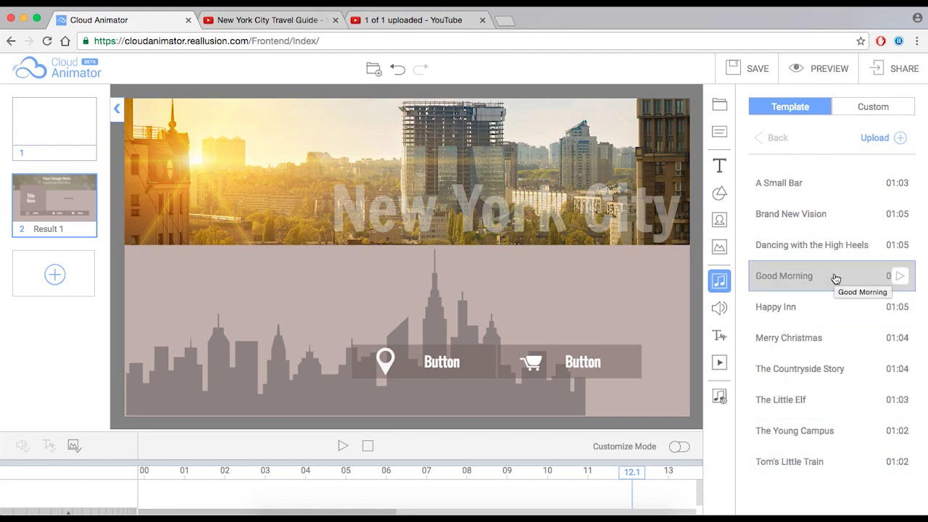
pyautogui.click(900, 277)
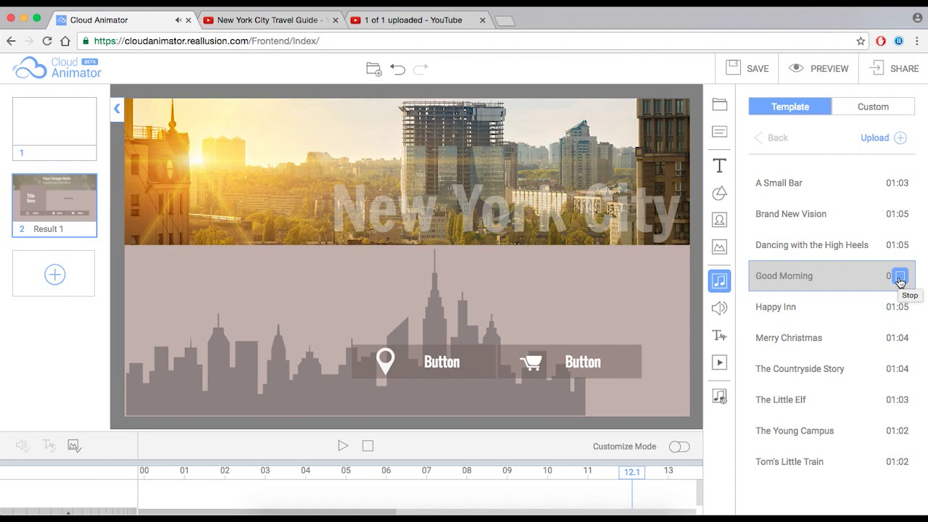
pyautogui.click(901, 214)
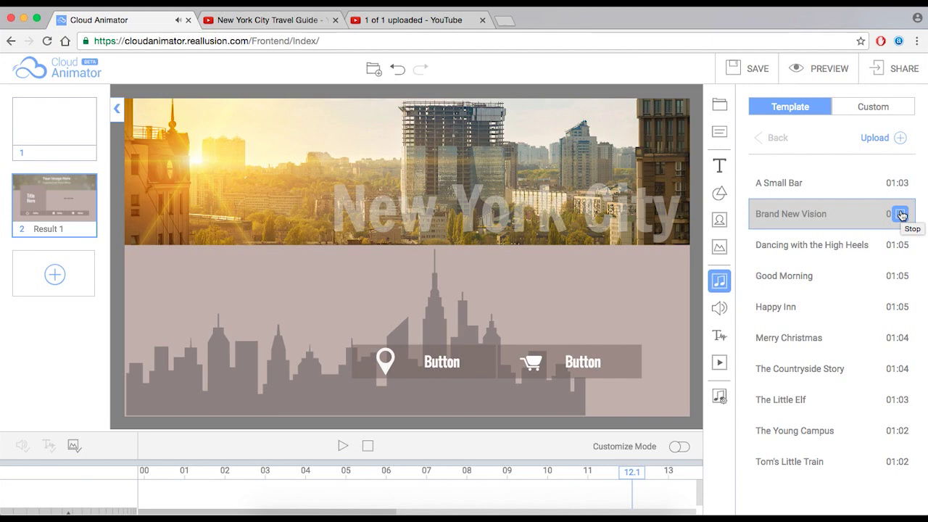
pyautogui.click(901, 215)
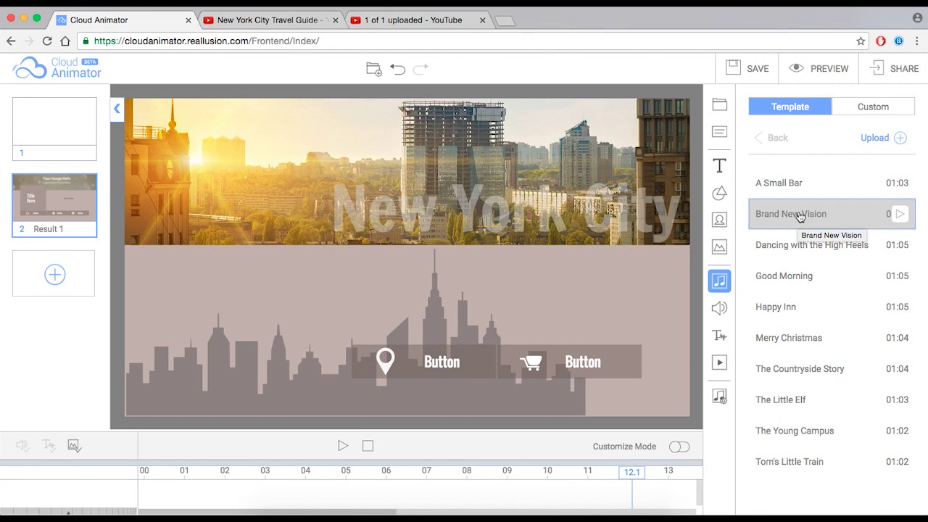
pyautogui.click(800, 217)
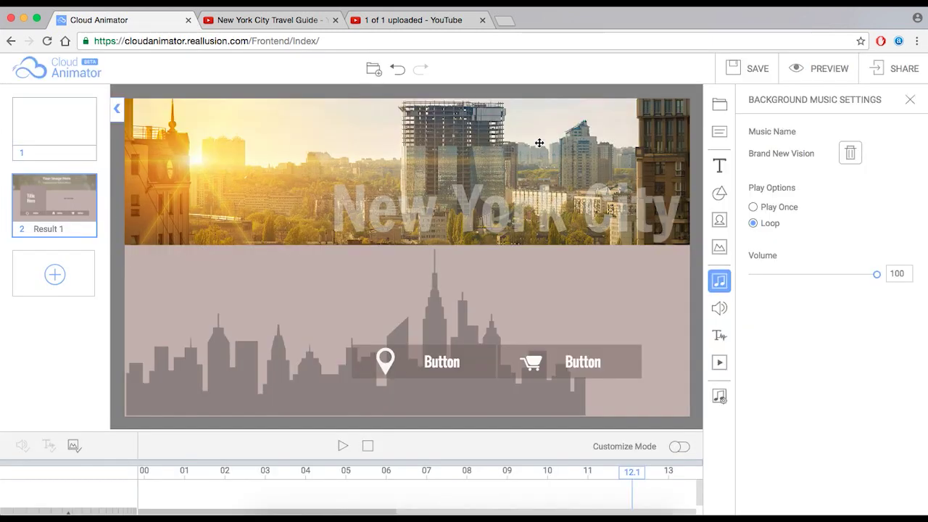
pyautogui.moveTo(44, 120)
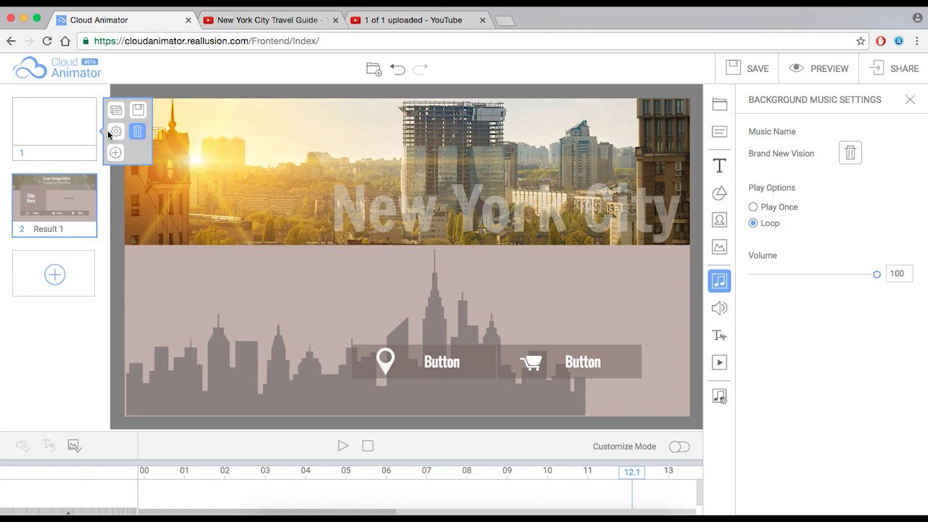
# - Delete the blank first slide and preview the scene animation
pyautogui.click(77, 133)
pyautogui.click(137, 132)
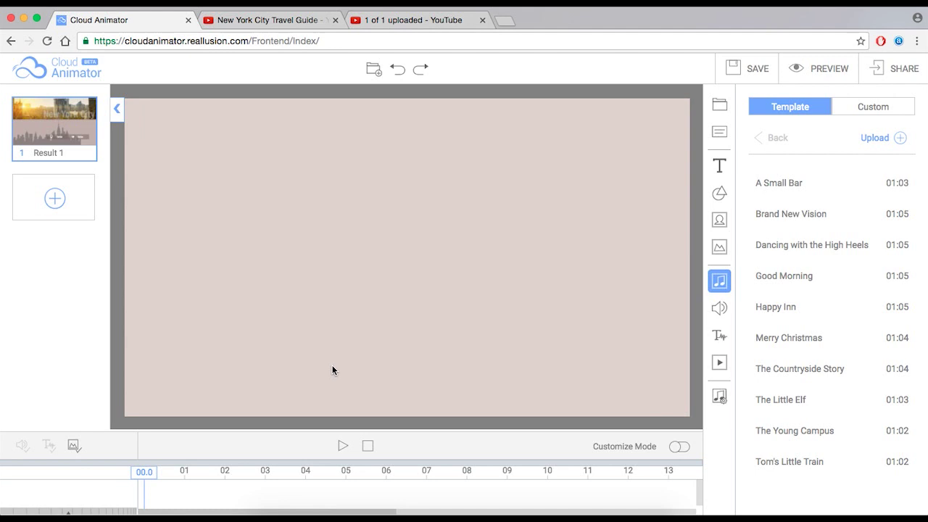
pyautogui.click(344, 446)
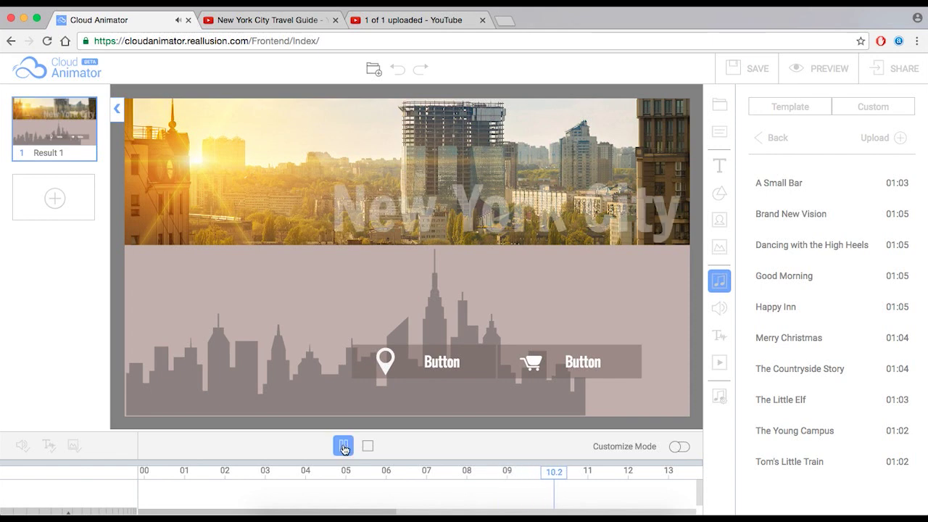
pyautogui.click(343, 446)
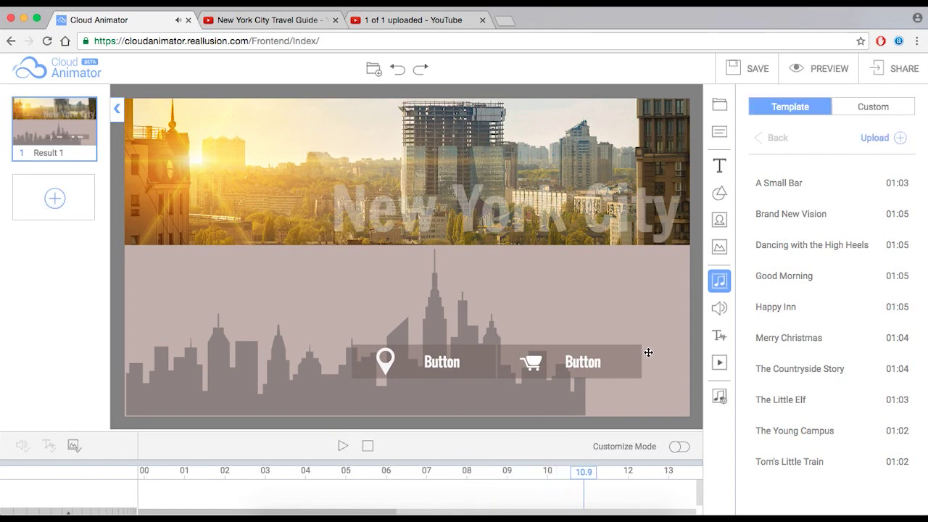
# - Set the background music to Play Once at volume 60
pyautogui.click(720, 397)
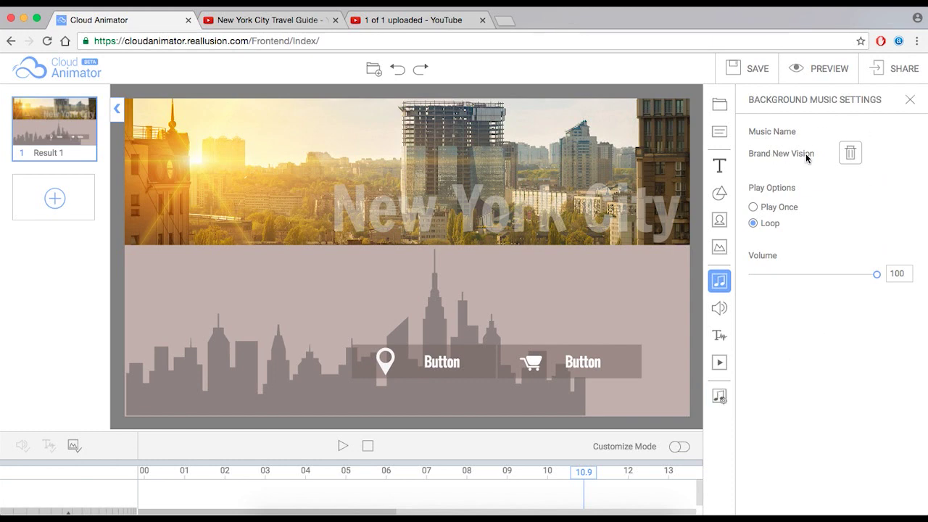
pyautogui.click(754, 208)
pyautogui.moveTo(876, 275); pyautogui.dragTo(828, 279)
pyautogui.click(723, 284)
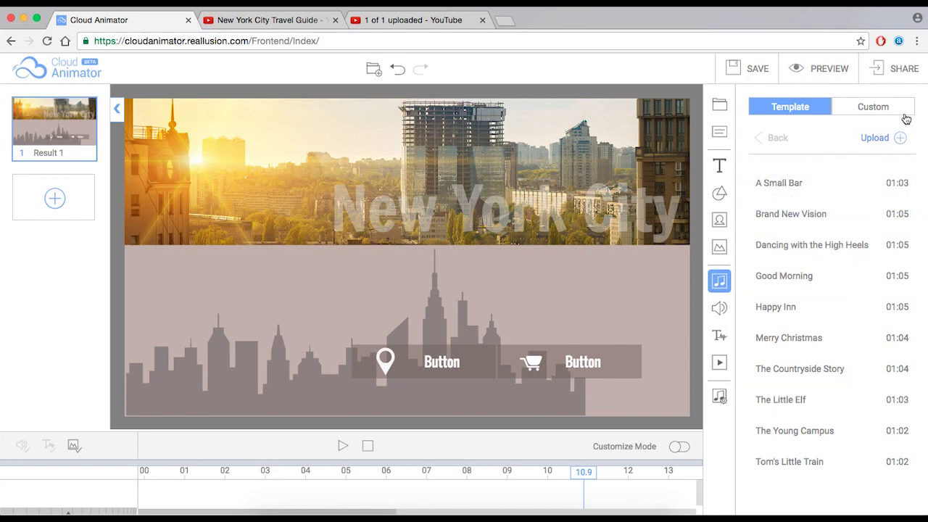
pyautogui.moveTo(886, 142)
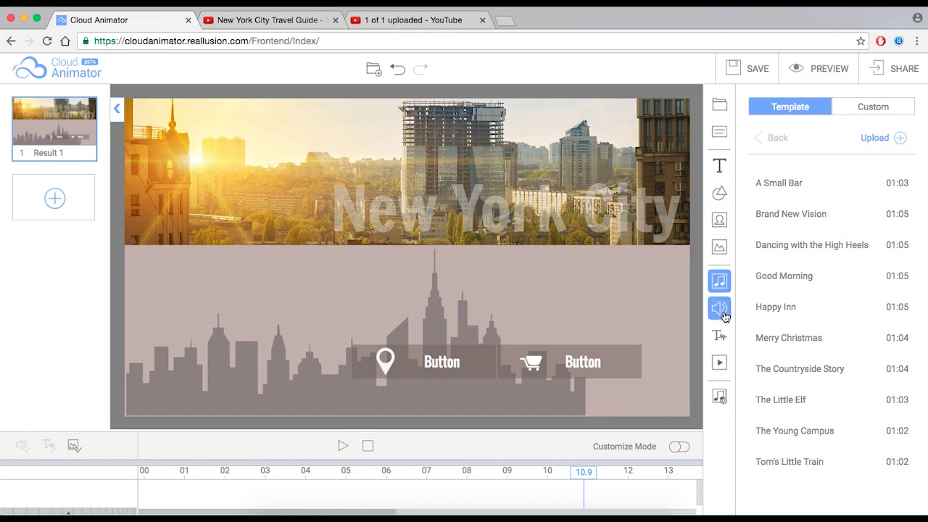
# - Open the sound effects library and preview Bell_04, Bubble_01 and Bubble_03
pyautogui.click(722, 310)
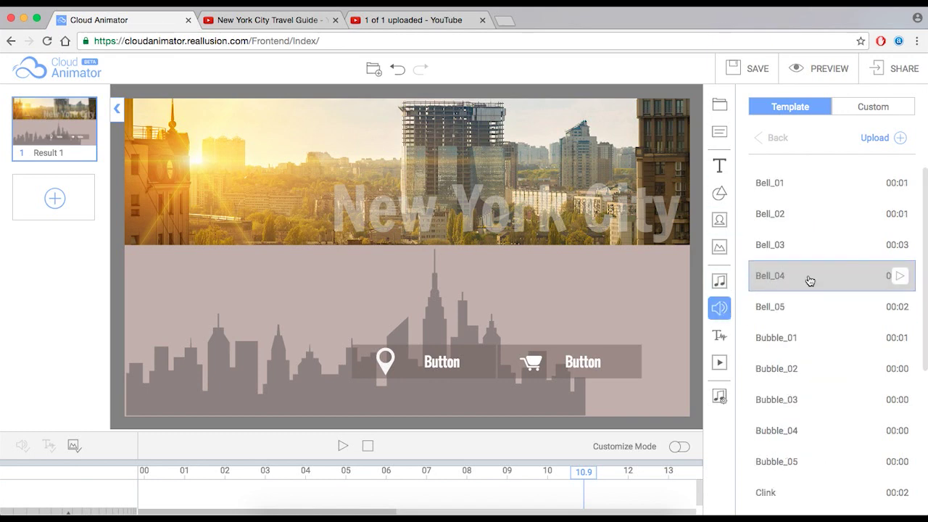
pyautogui.click(900, 277)
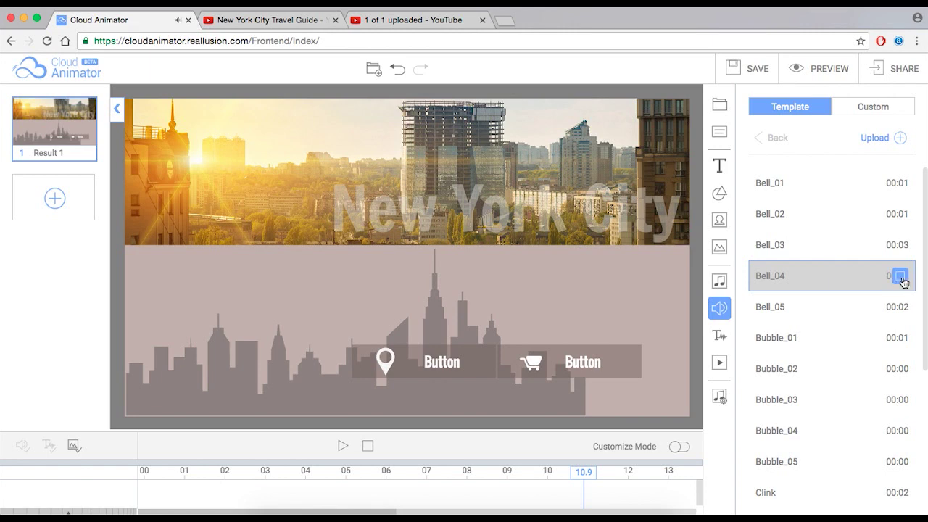
pyautogui.click(901, 339)
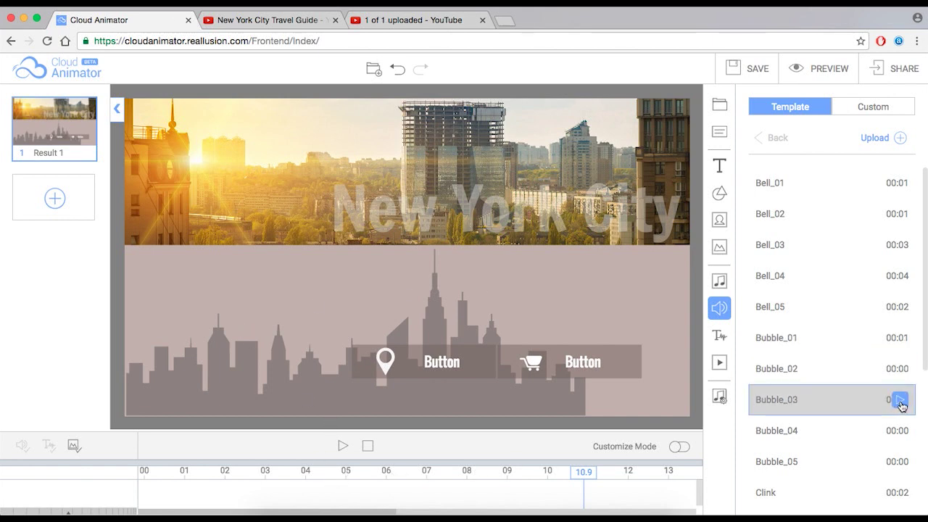
pyautogui.click(899, 400)
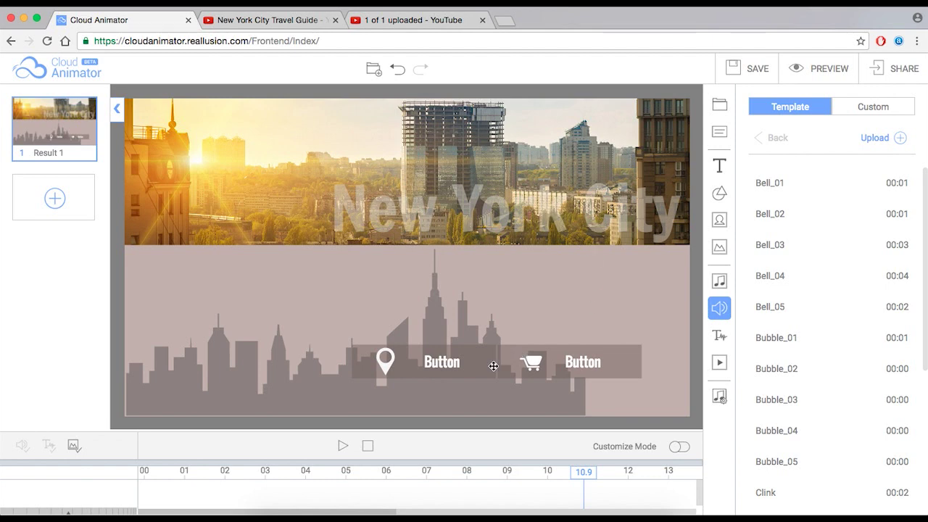
# - Start a new project and set a blurred living-room photo as the canvas background
pyautogui.click(373, 70)
pyautogui.click(425, 311)
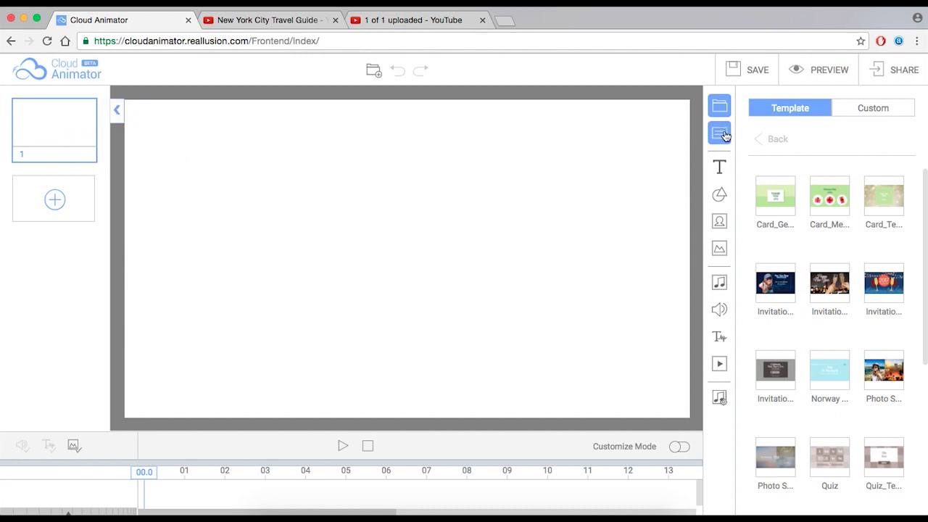
pyautogui.click(719, 251)
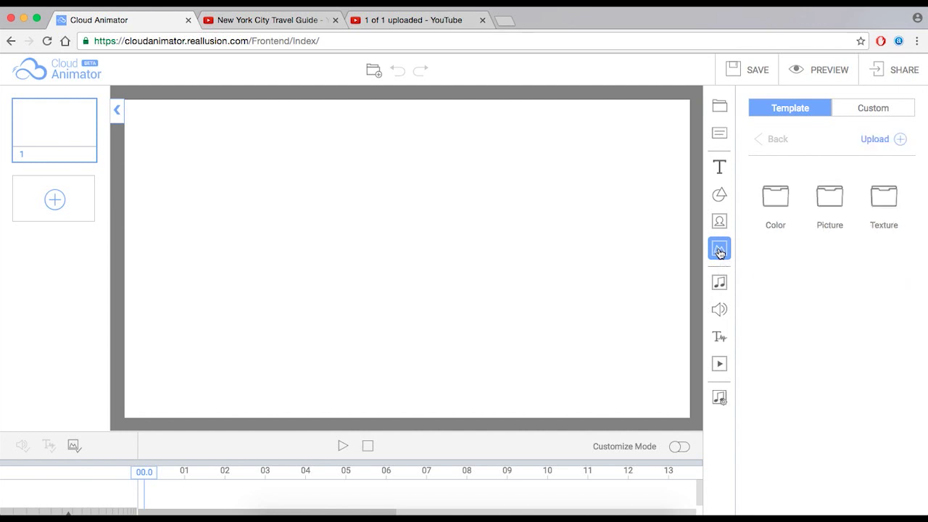
pyautogui.click(790, 210)
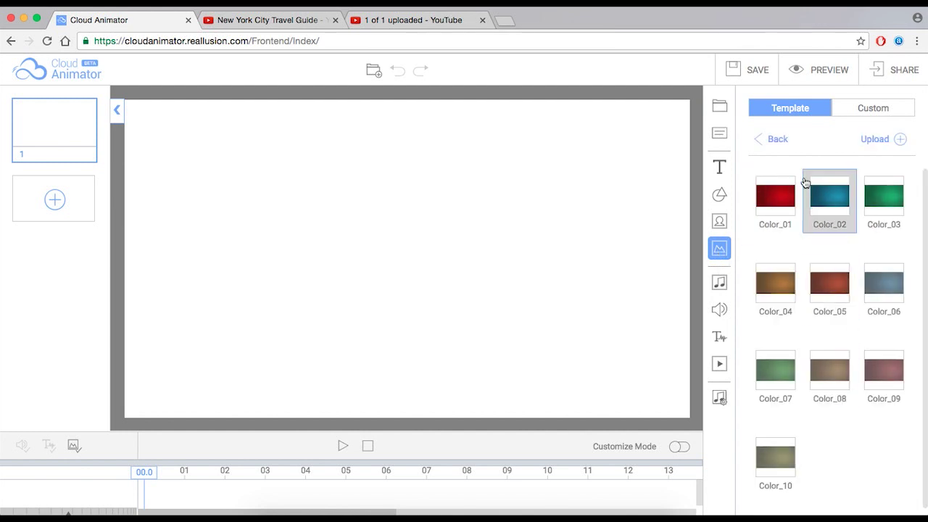
pyautogui.click(777, 139)
pyautogui.click(830, 198)
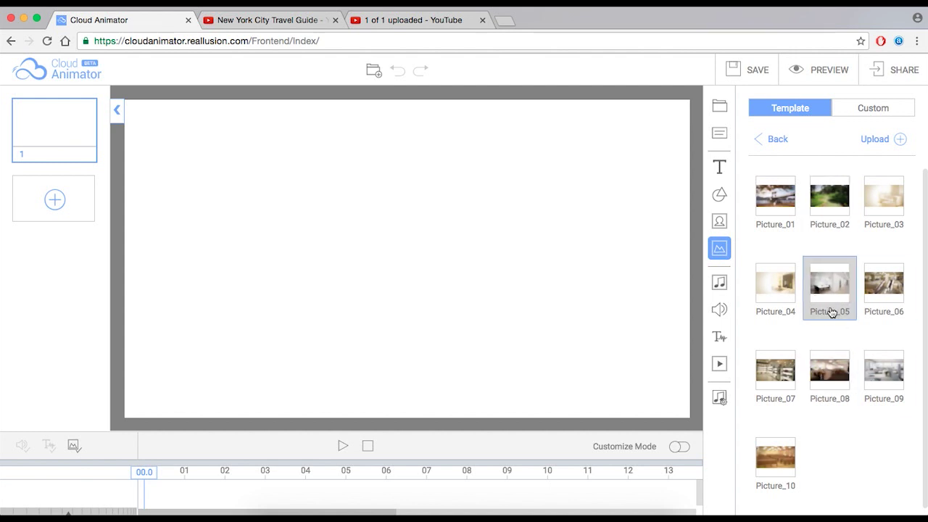
pyautogui.click(783, 286)
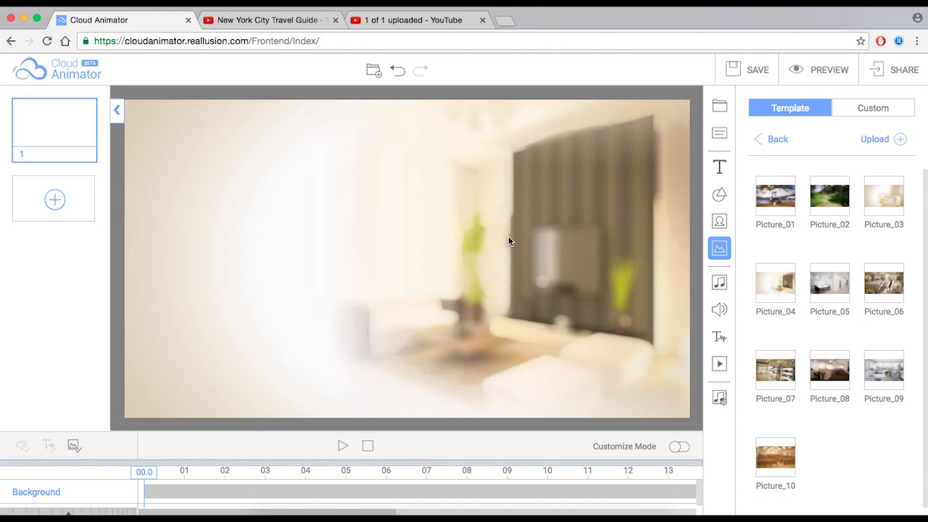
pyautogui.click(720, 223)
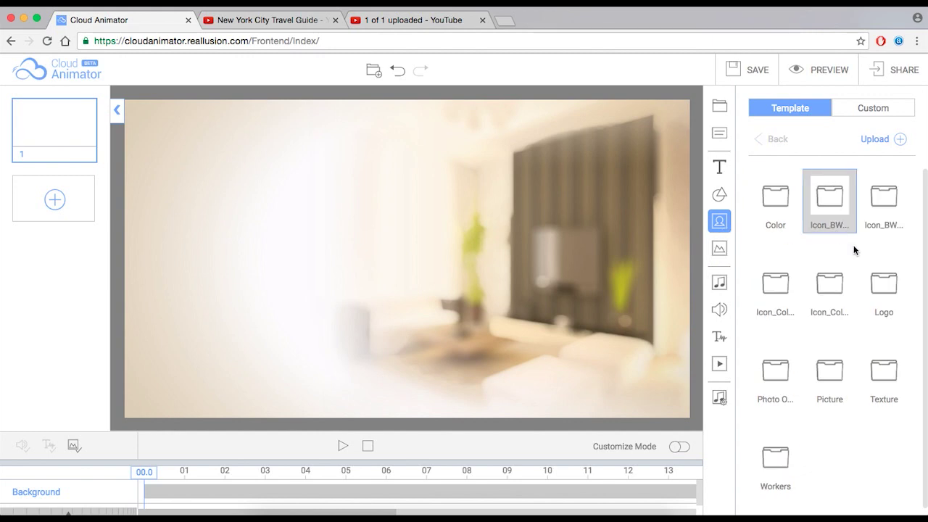
# - Add the gold Frame_1 picture frame from the frames and photos folder
pyautogui.click(830, 374)
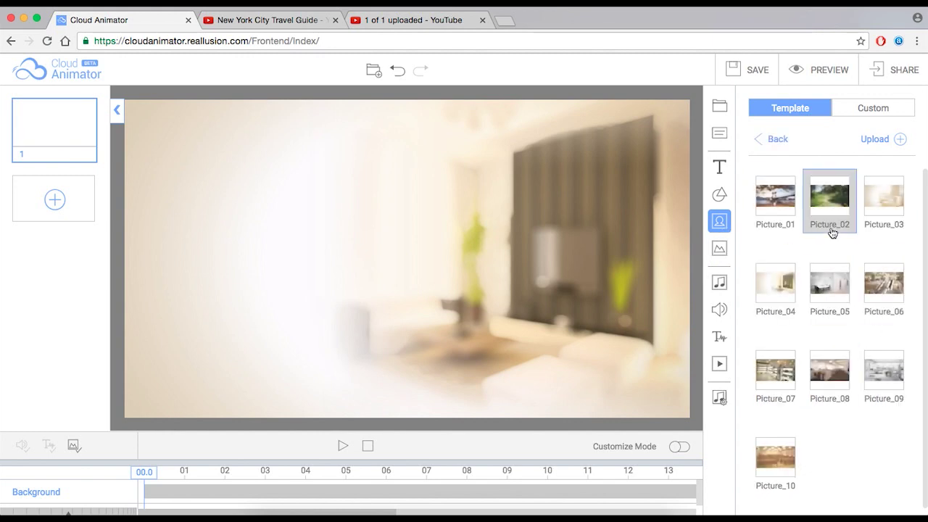
pyautogui.click(773, 141)
pyautogui.click(720, 248)
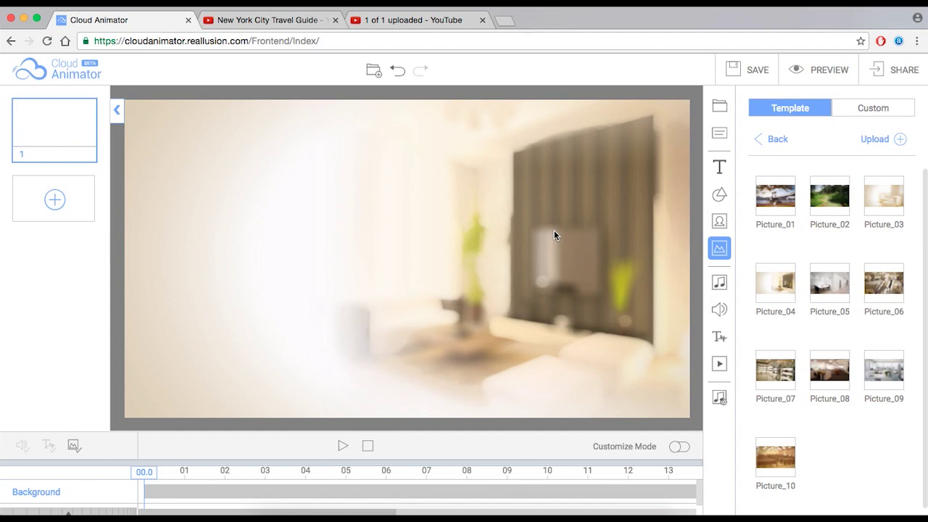
pyautogui.click(782, 141)
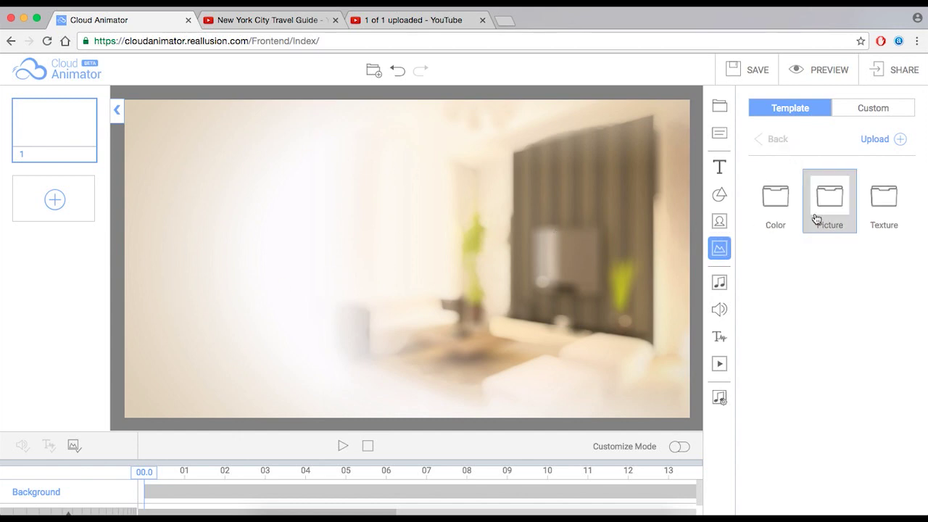
pyautogui.click(719, 221)
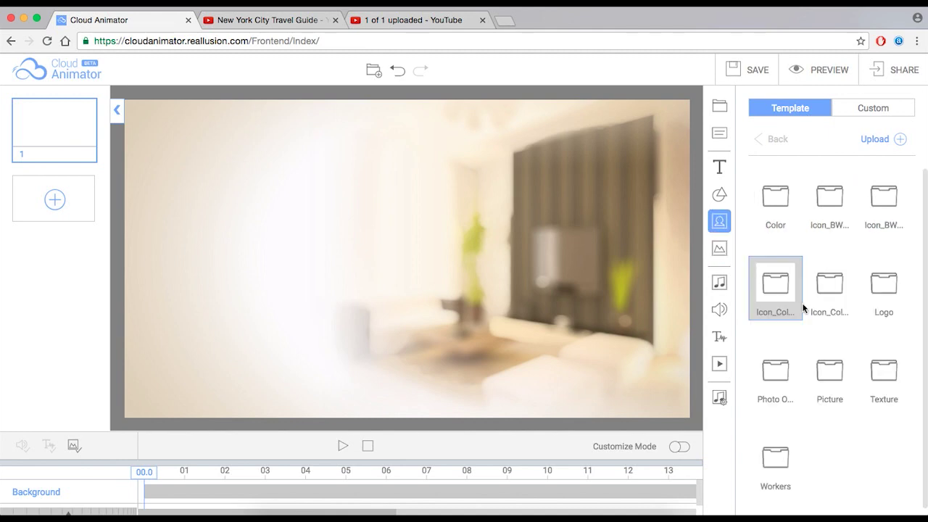
pyautogui.click(842, 383)
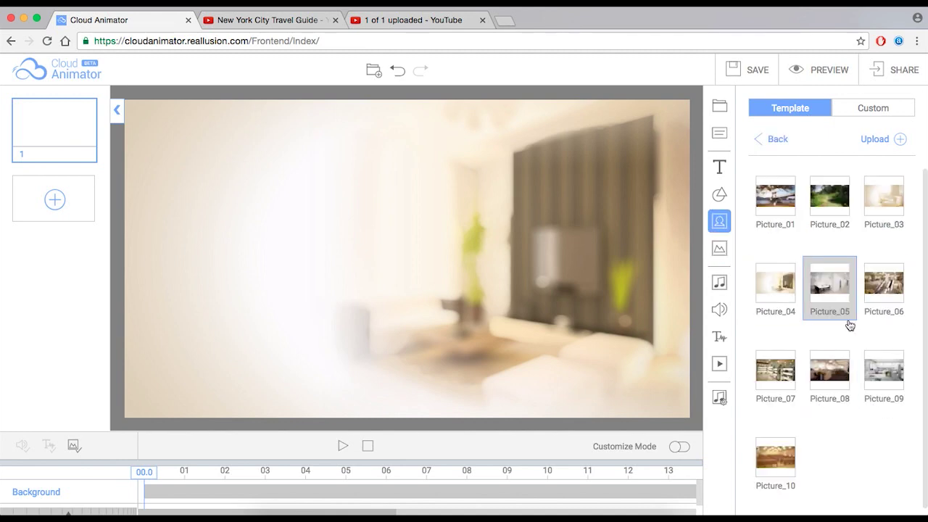
pyautogui.click(777, 142)
pyautogui.click(780, 377)
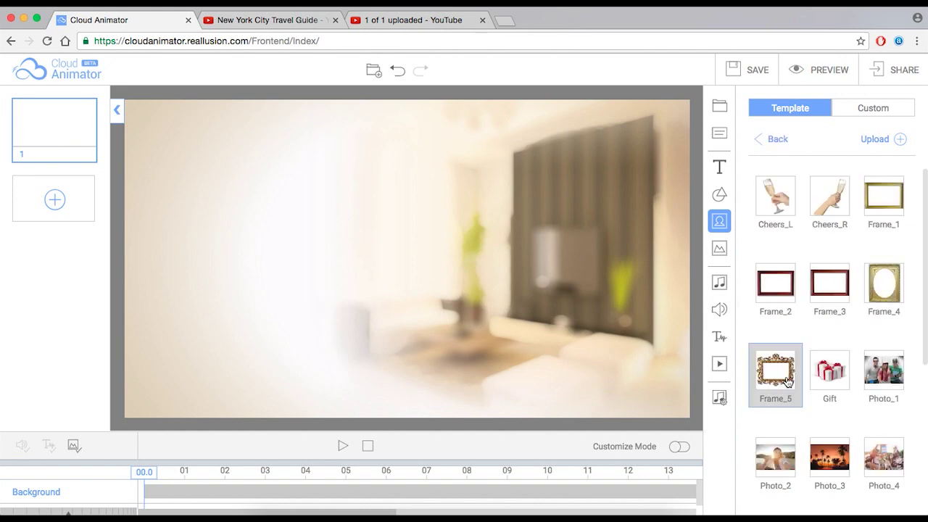
pyautogui.click(888, 200)
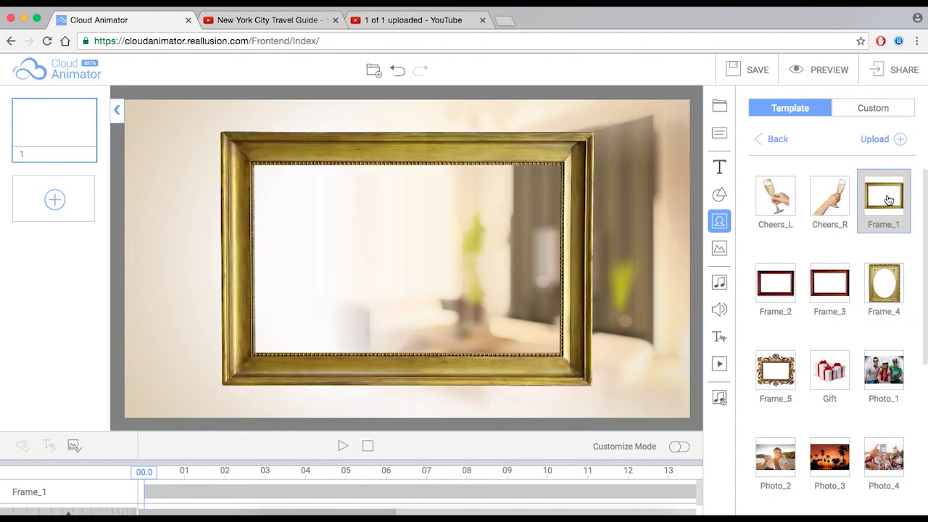
# - Shrink the gold frame and position it at the upper left of the backdrop, then open Video Settings
pyautogui.moveTo(585, 355); pyautogui.dragTo(498, 340)
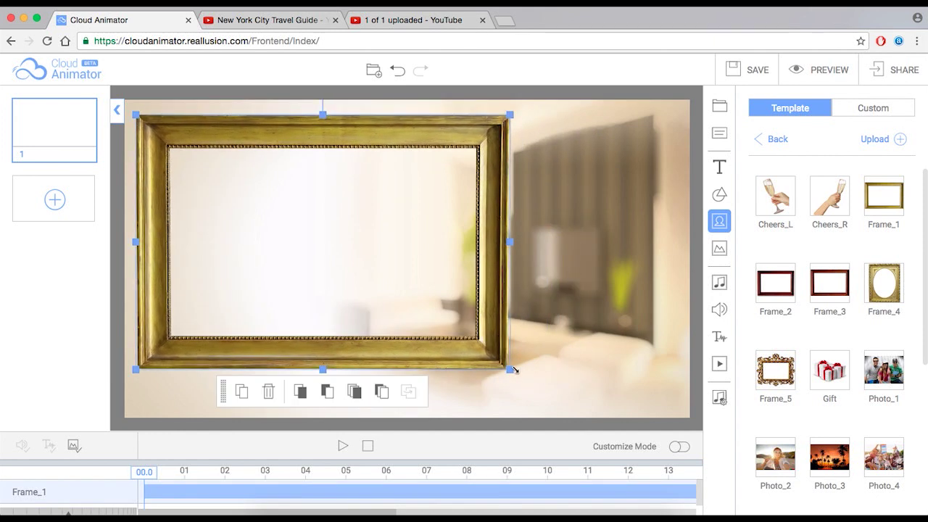
pyautogui.moveTo(510, 370); pyautogui.dragTo(375, 277)
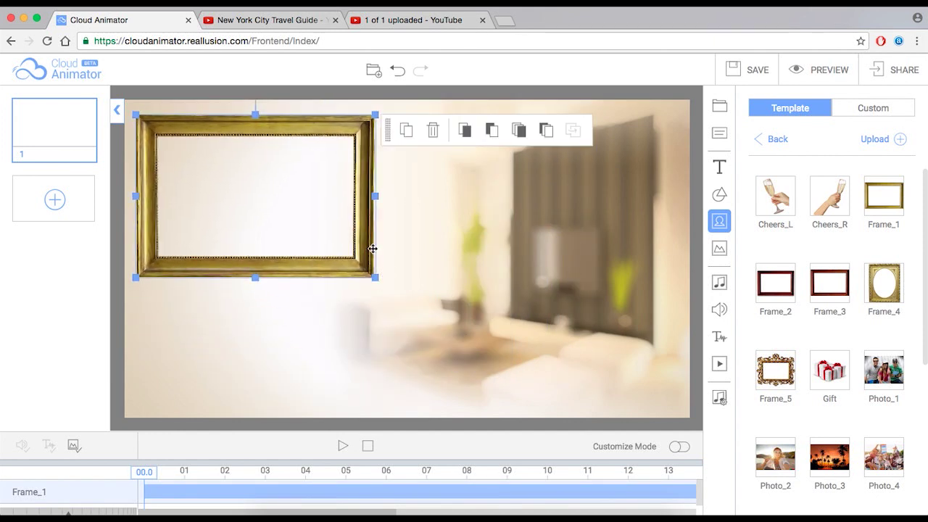
pyautogui.moveTo(367, 242); pyautogui.dragTo(383, 253)
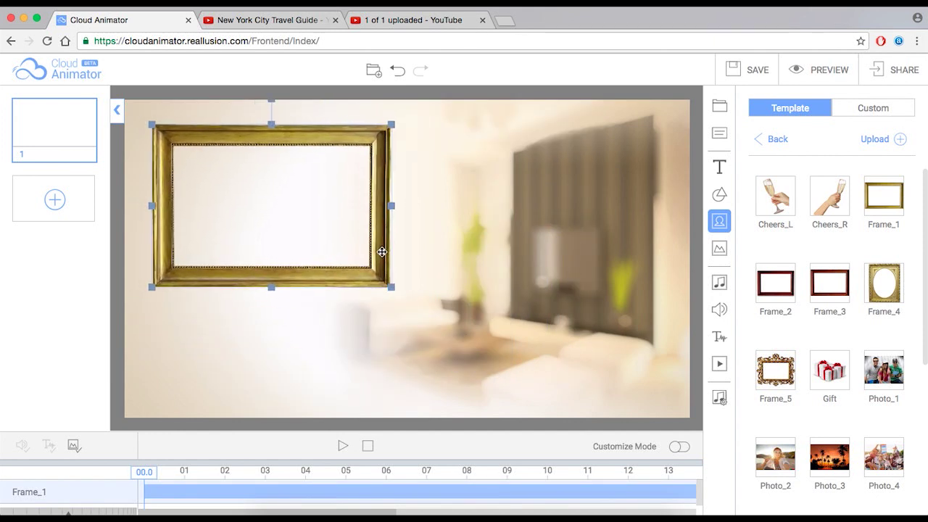
pyautogui.click(697, 288)
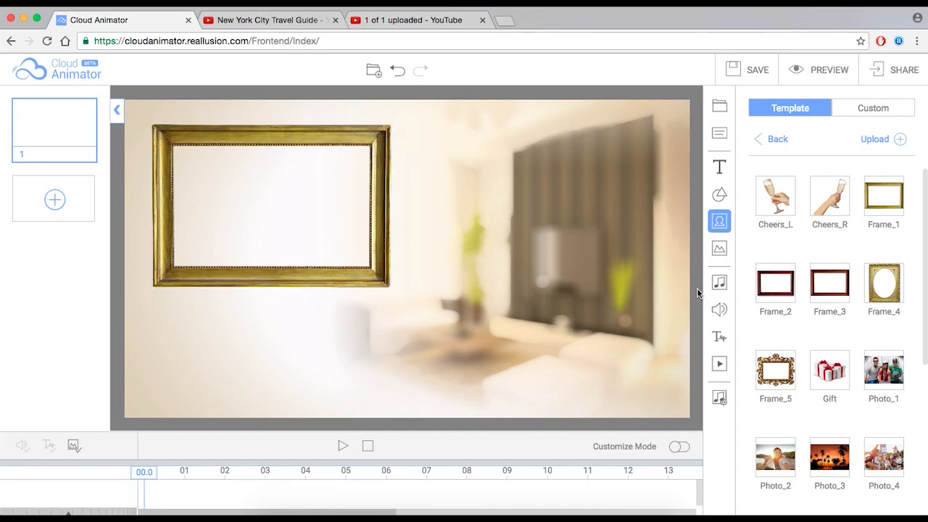
pyautogui.click(720, 370)
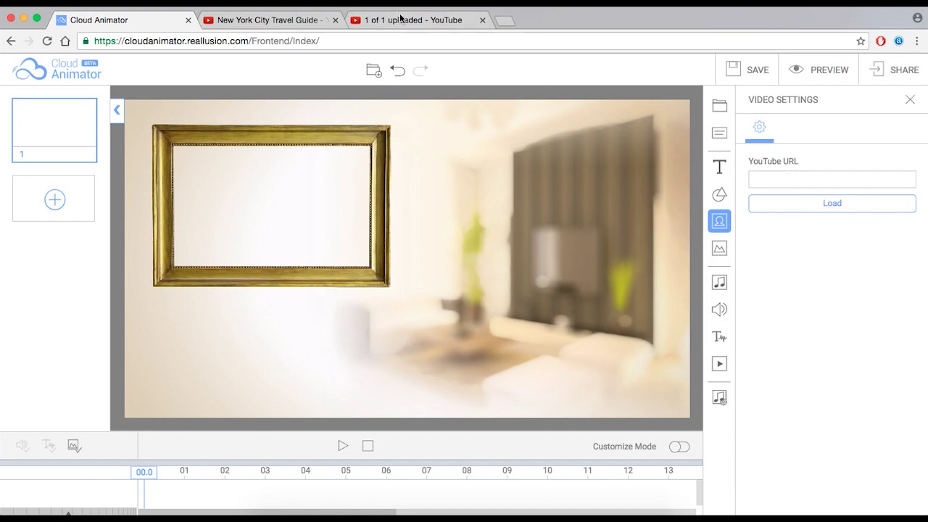
# - Play and pause the New York City Travel Guide video on YouTube
pyautogui.click(300, 19)
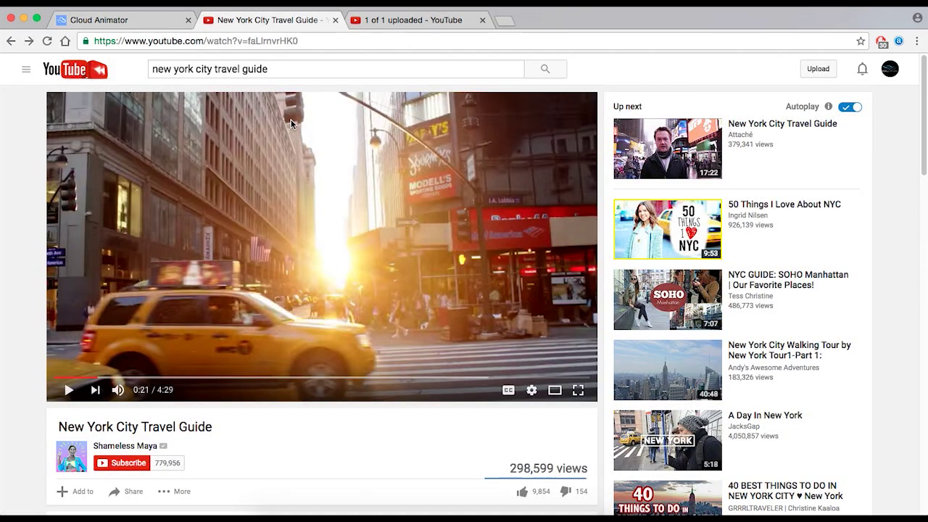
pyautogui.click(72, 391)
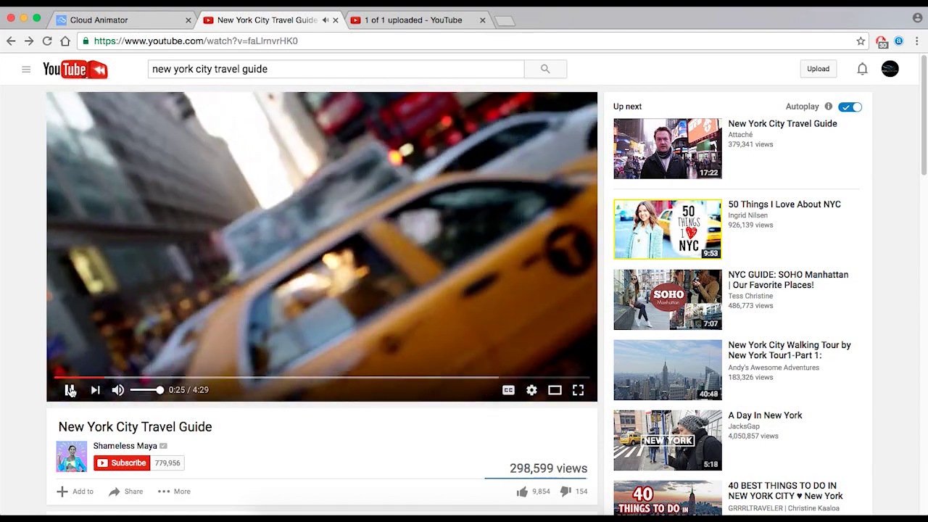
pyautogui.click(70, 391)
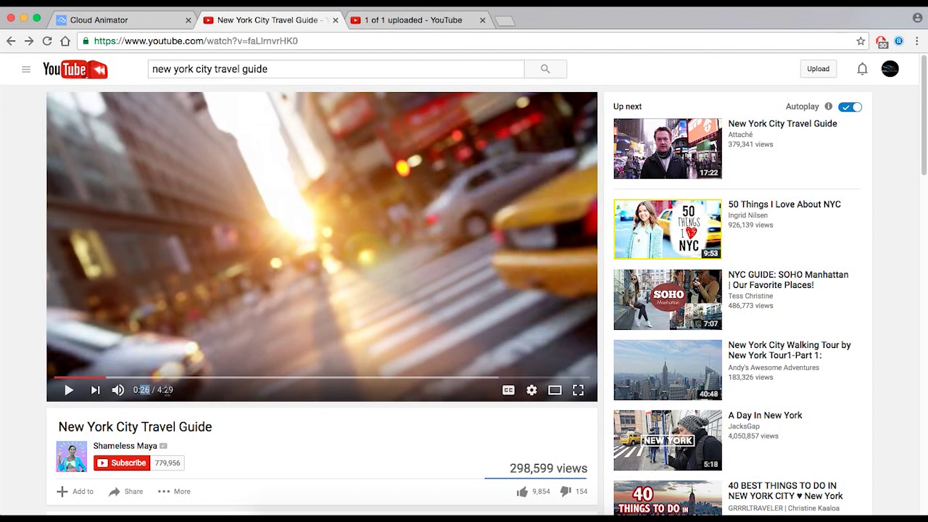
# - Copy the video's web address and return to Cloud Animator
pyautogui.click(220, 41)
pyautogui.rightClick(220, 41)
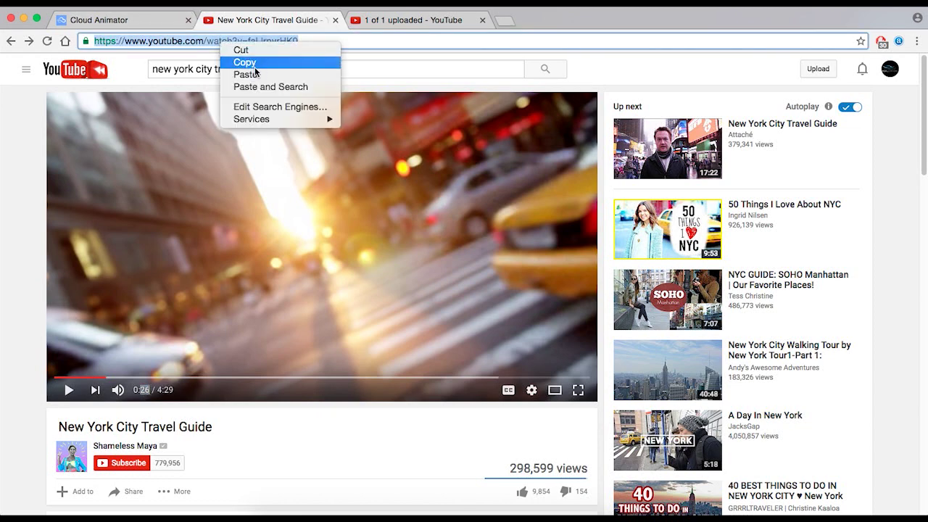
pyautogui.click(245, 62)
pyautogui.click(163, 22)
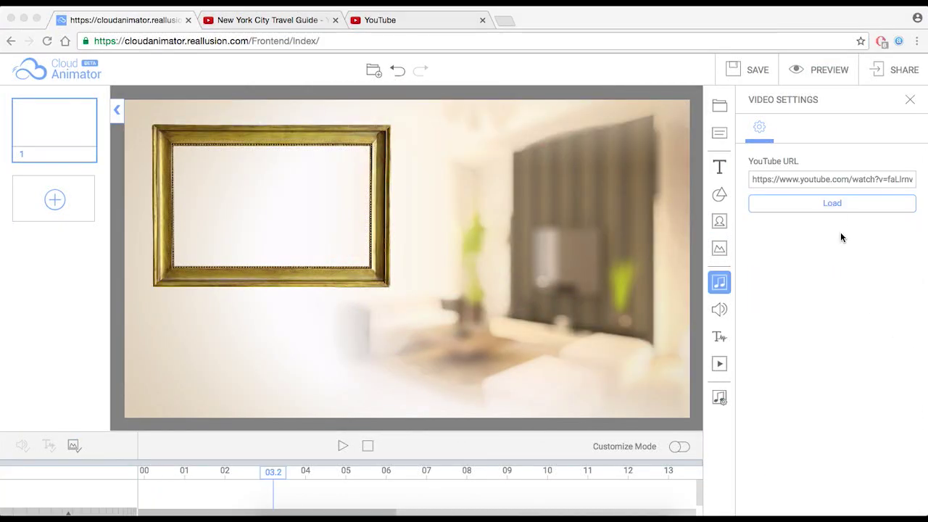
# - Load the NYC video from its YouTube URL and preview it
pyautogui.click(833, 204)
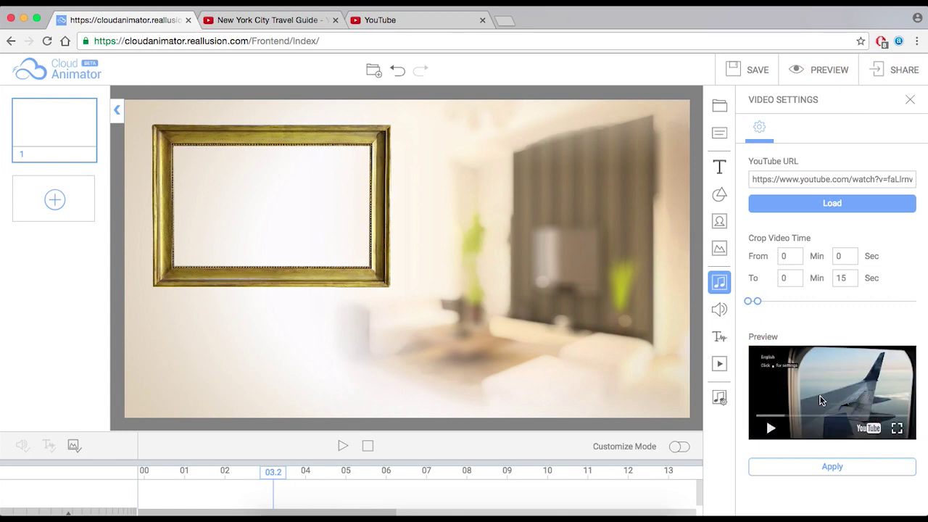
pyautogui.click(771, 428)
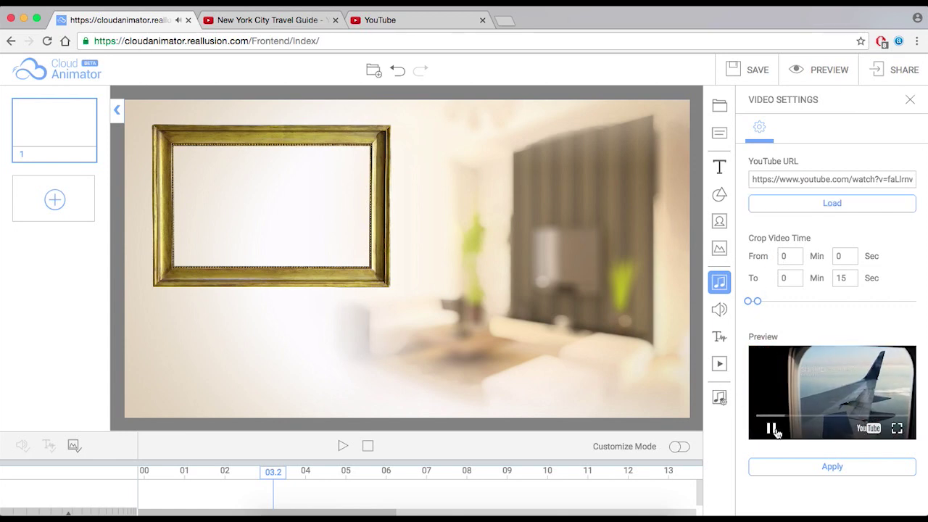
pyautogui.click(773, 430)
pyautogui.press('XF86AudioRaiseVolume')
pyautogui.press('XF86AudioLowerVolume')
pyautogui.press('XF86AudioLowerVolume')
pyautogui.press('XF86AudioLowerVolume')
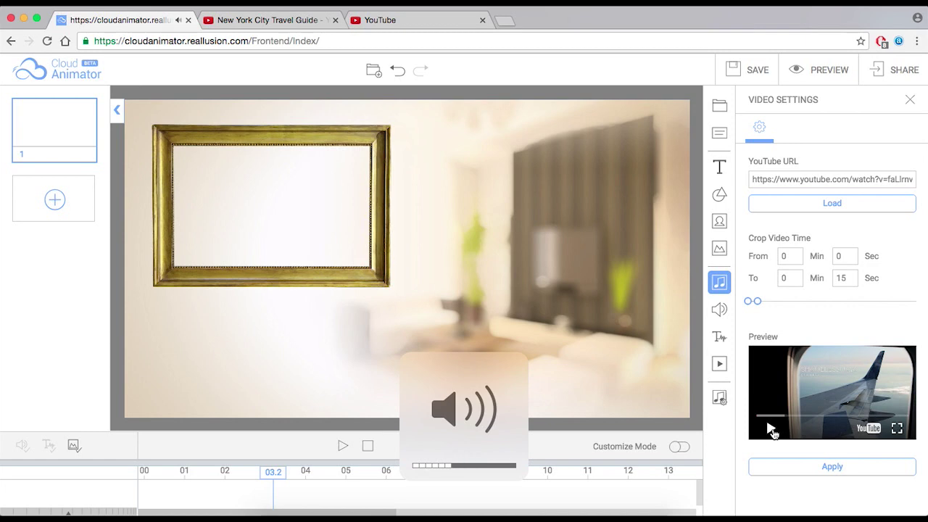
pyautogui.click(770, 428)
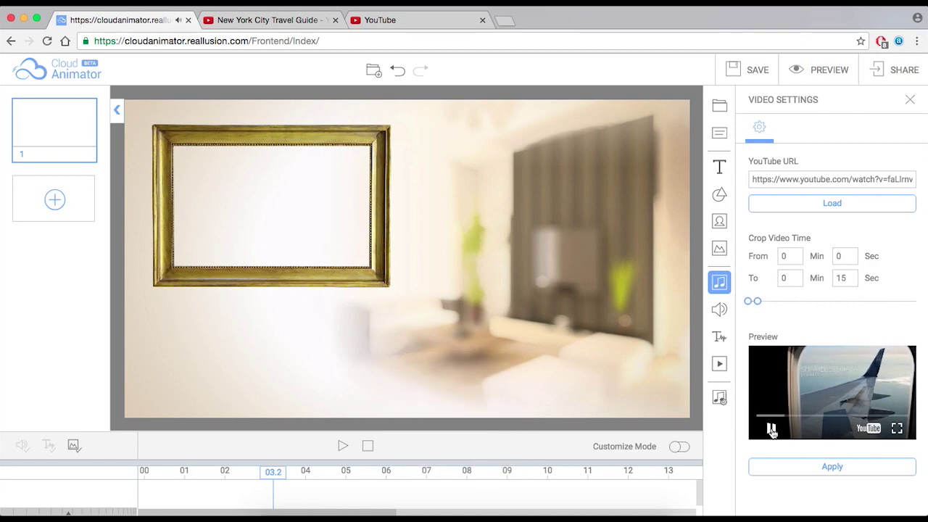
pyautogui.click(772, 429)
# - Crop the video to play from 0:20 to 0:40 and add it to the scene
pyautogui.click(851, 280)
pyautogui.write('40')
pyautogui.click(837, 257)
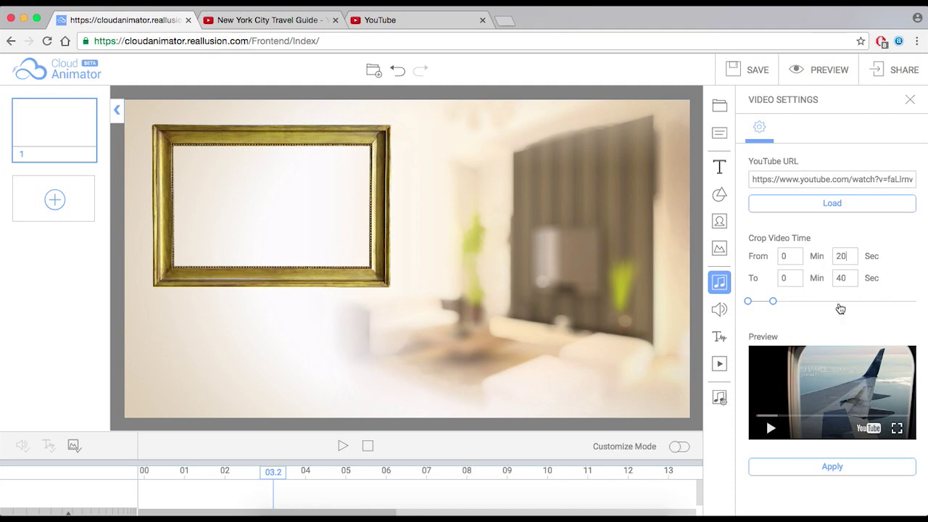
pyautogui.click(816, 313)
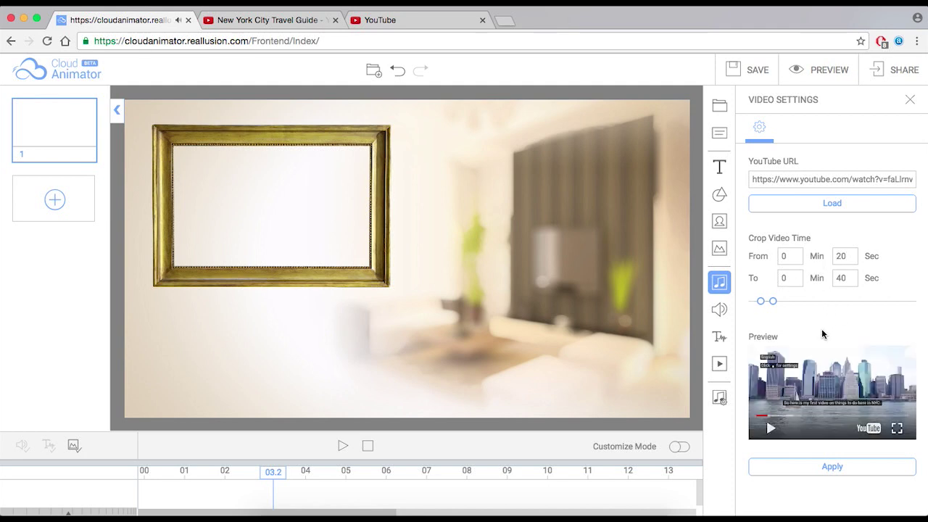
pyautogui.click(825, 467)
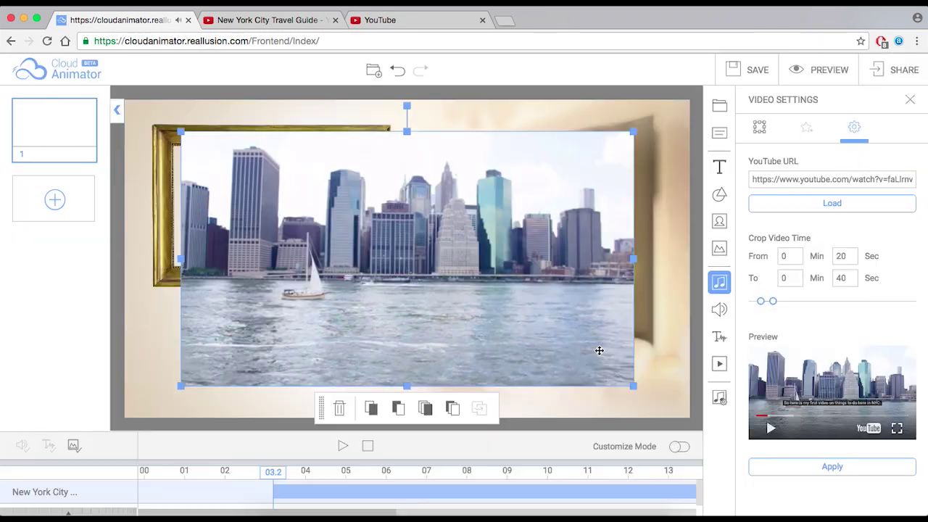
# - Shrink and centre the city video inside the gold frame, then send it behind the border
pyautogui.moveTo(456, 290); pyautogui.dragTo(427, 291)
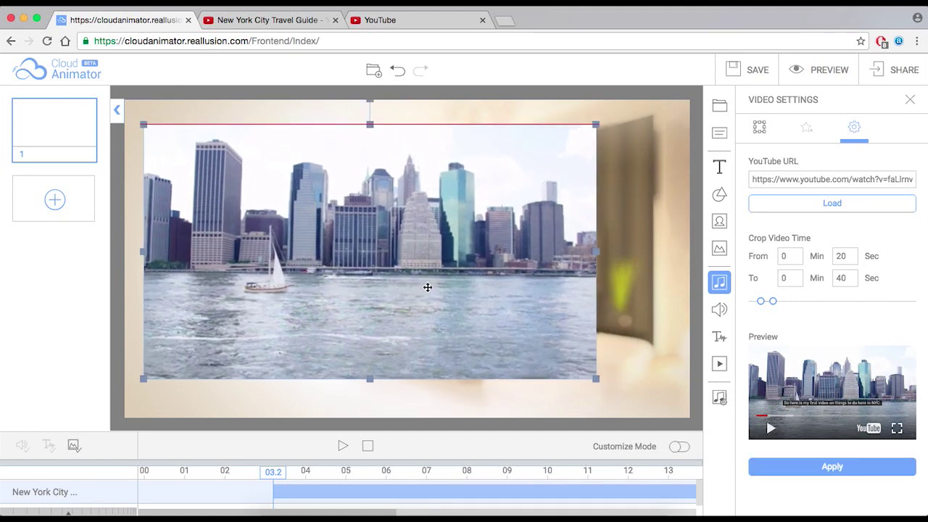
pyautogui.moveTo(605, 391); pyautogui.dragTo(386, 266)
pyautogui.moveTo(321, 228); pyautogui.dragTo(326, 229)
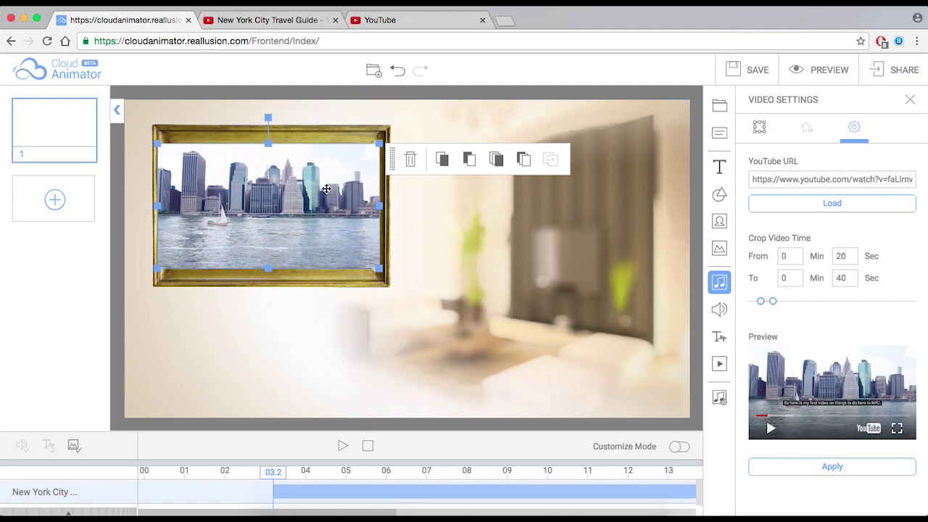
pyautogui.click(469, 163)
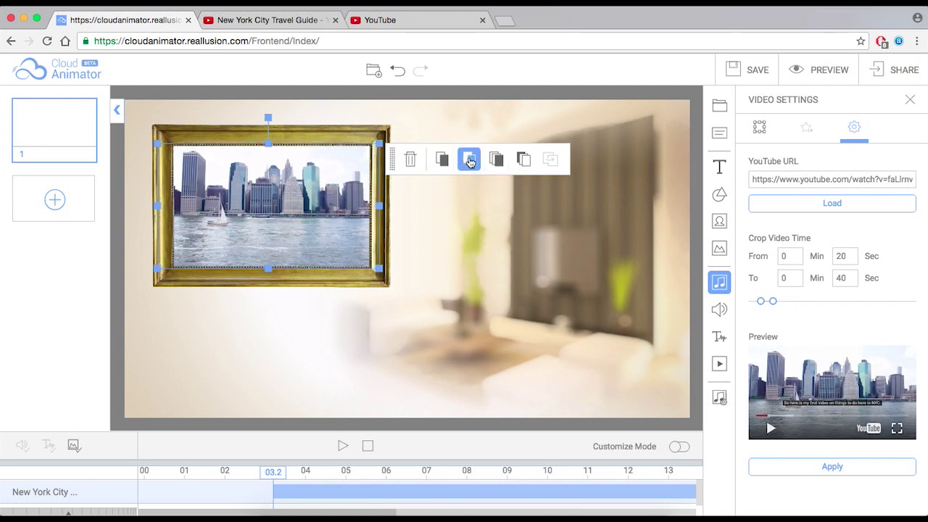
pyautogui.click(694, 320)
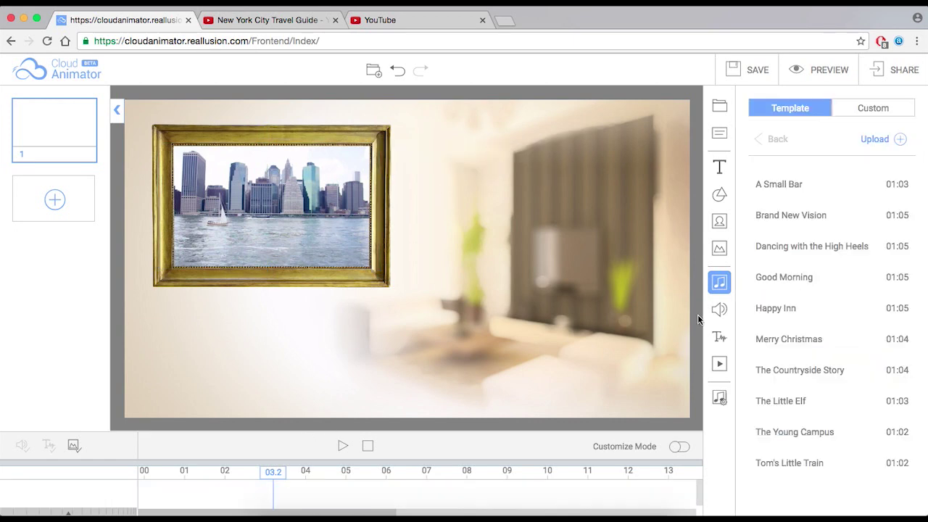
pyautogui.click(346, 448)
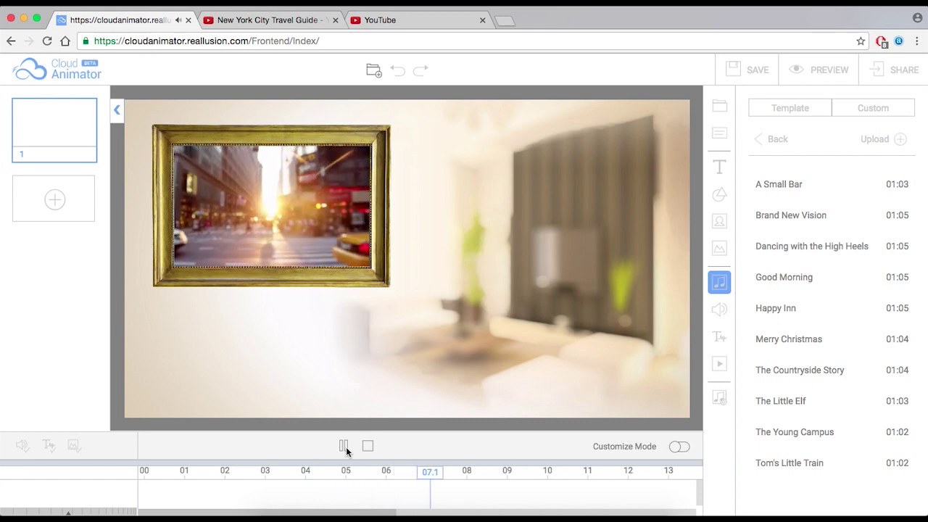
pyautogui.press('XF86AudioRaiseVolume')
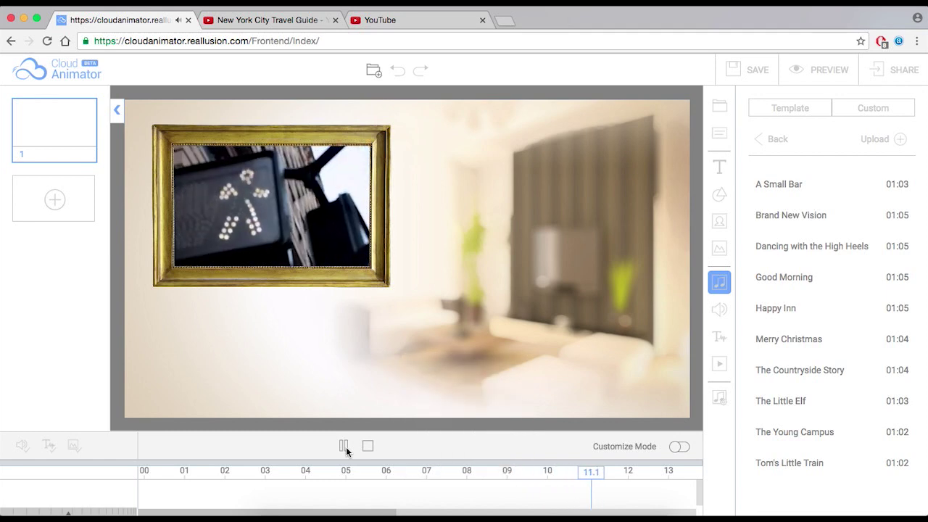
pyautogui.click(345, 447)
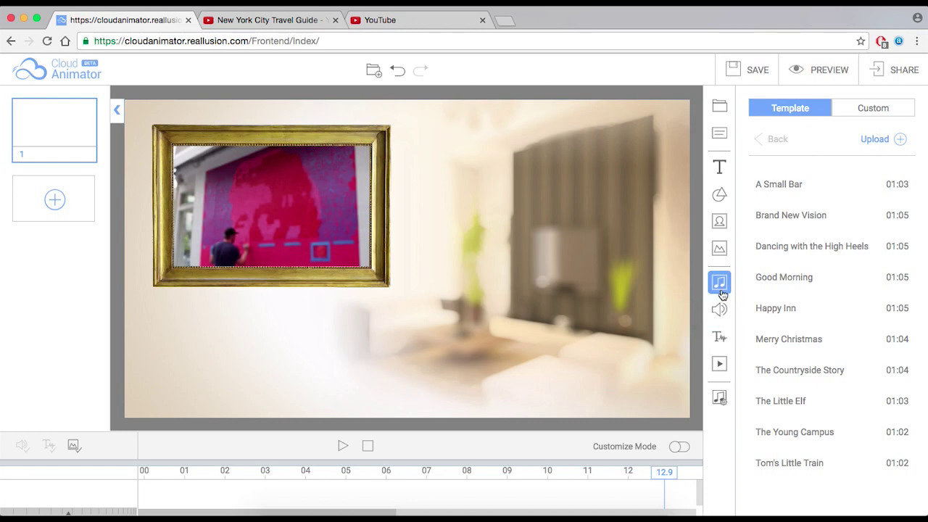
pyautogui.moveTo(831, 200)
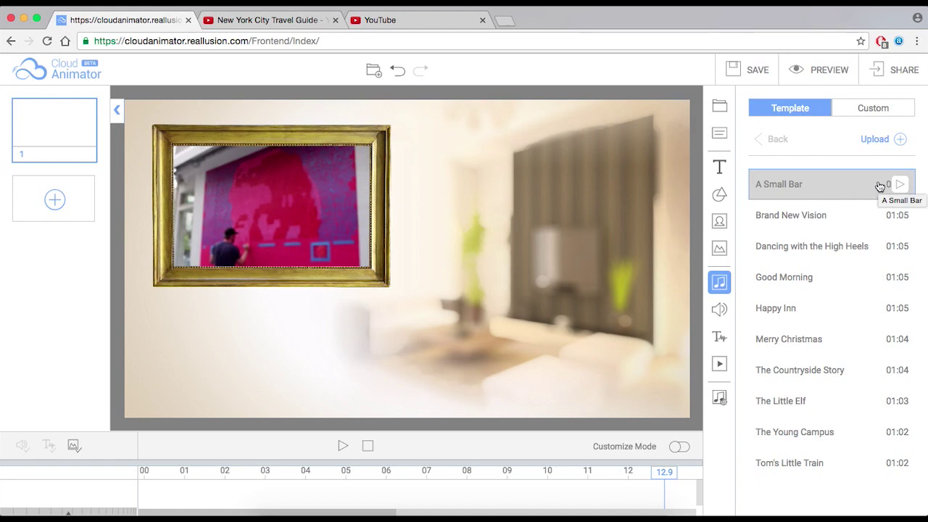
pyautogui.click(728, 313)
# - In text-to-speech settings, try English and then set the speech language back to Spanish
pyautogui.click(723, 341)
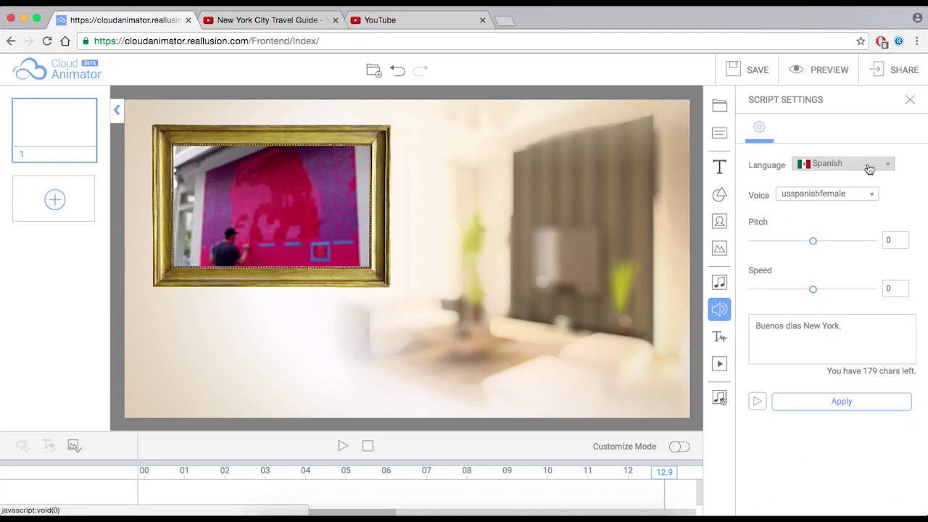
pyautogui.click(869, 168)
pyautogui.click(849, 180)
pyautogui.click(849, 167)
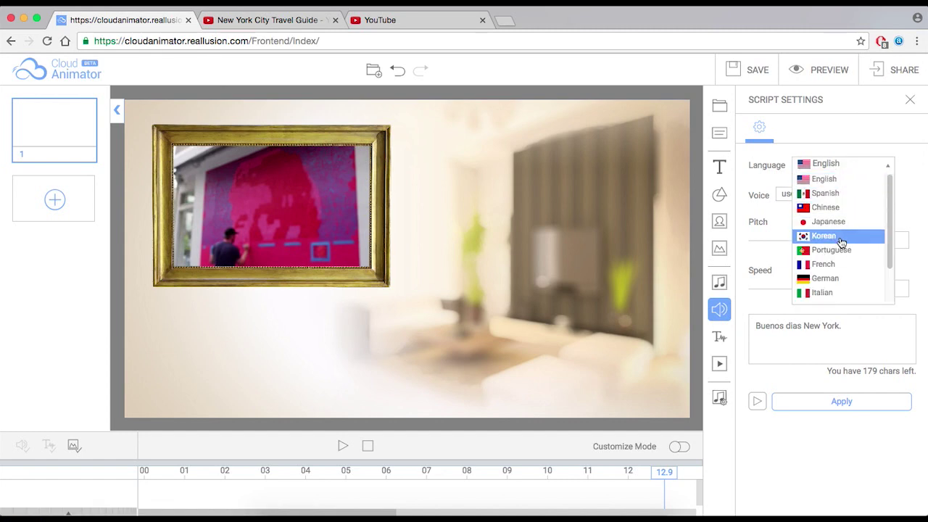
pyautogui.scroll(-3, 838, 279)
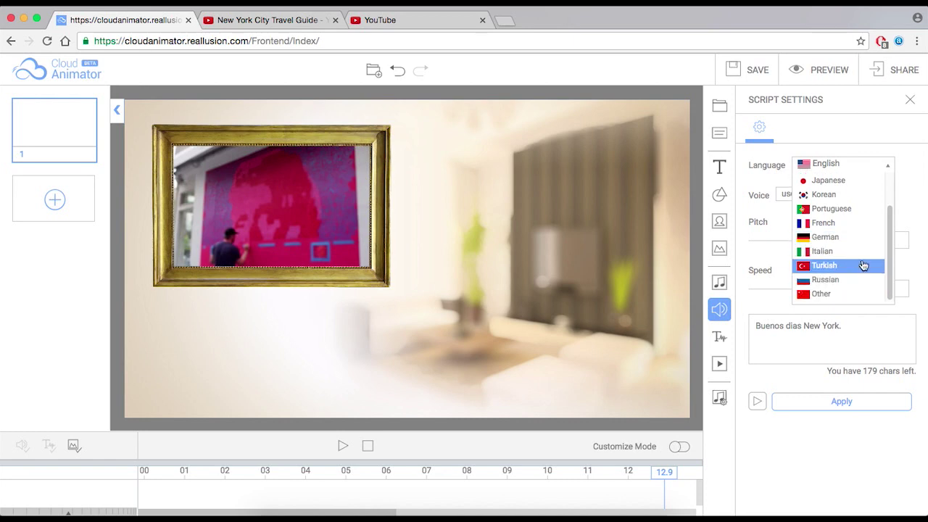
pyautogui.scroll(3, 872, 255)
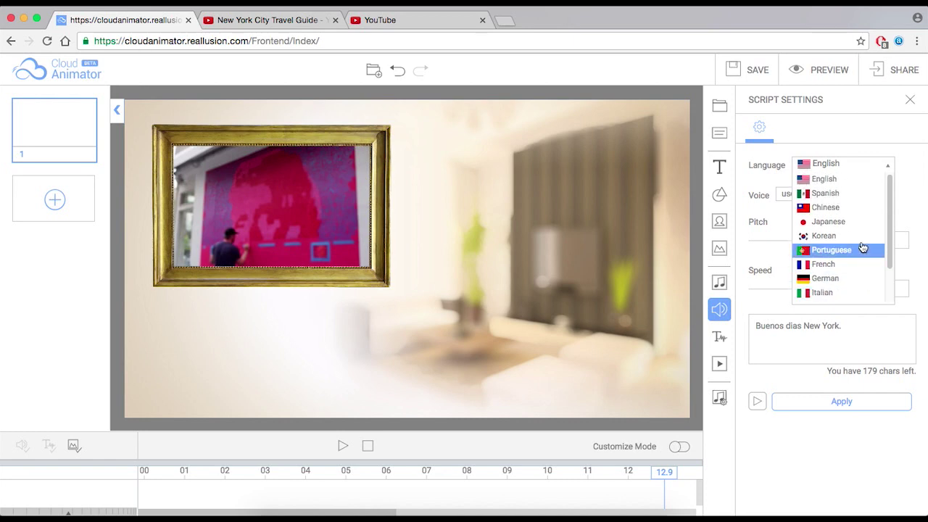
pyautogui.click(832, 196)
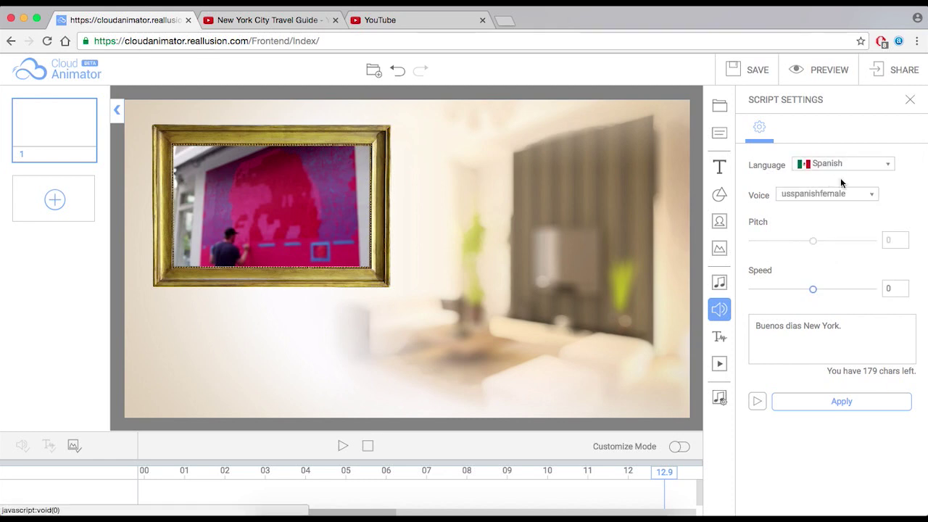
# - Replace the script with "Buenos dias, New York." and preview the spoken clip
pyautogui.tripleClick(750, 320)
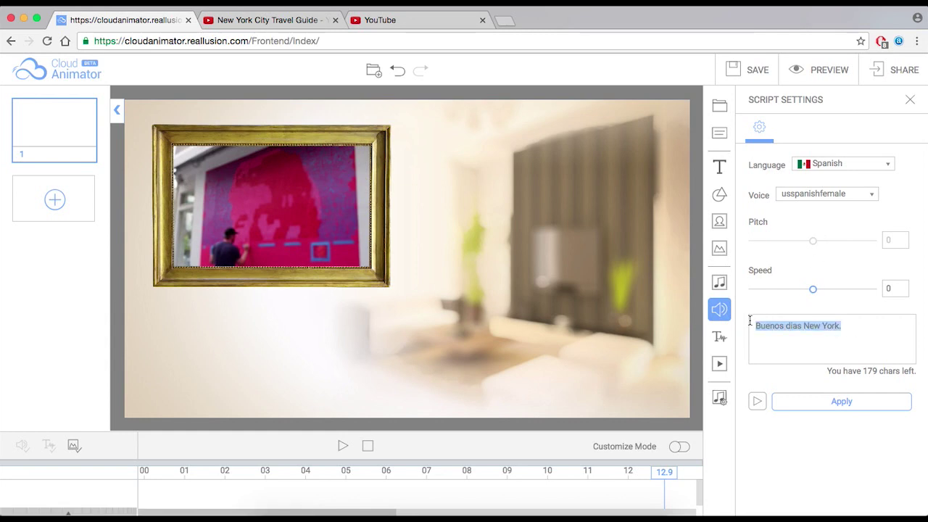
pyautogui.write('Buenos di')
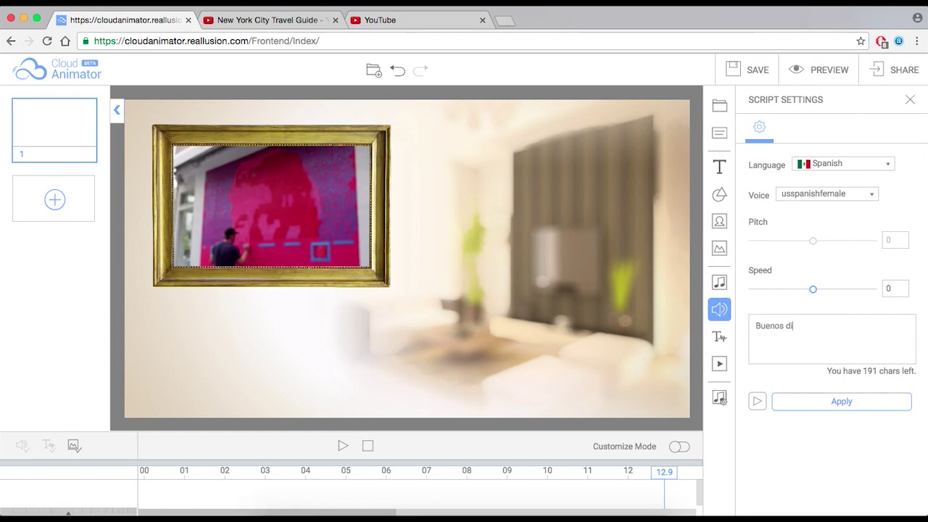
pyautogui.write('as, ')
pyautogui.write('New')
pyautogui.write('w Yo')
pyautogui.click(757, 401)
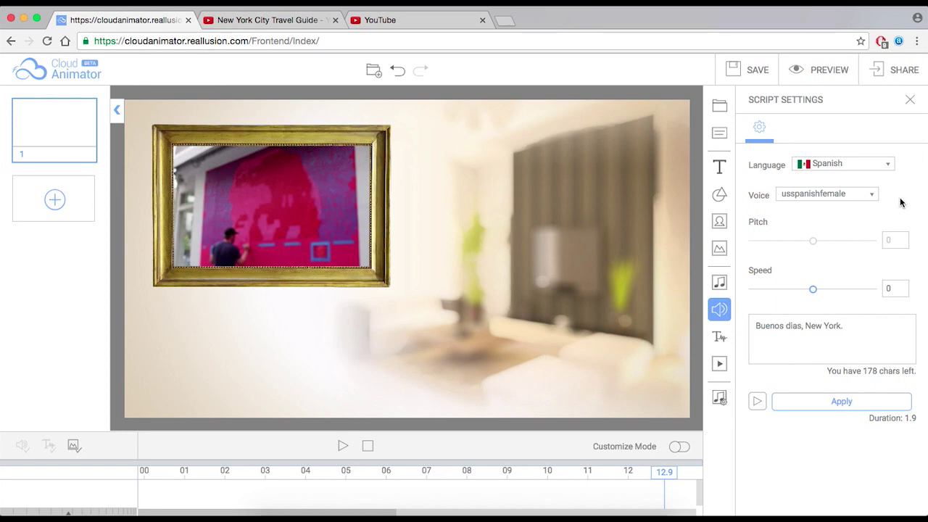
pyautogui.click(719, 282)
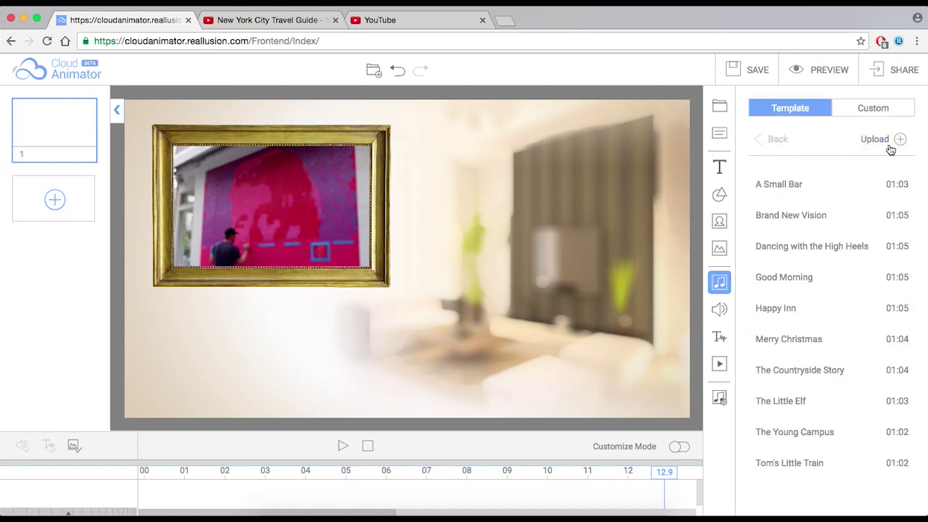
# - Reopen the text-to-speech Script Settings with the Spanish "Buenos dias, New York." script
pyautogui.click(719, 337)
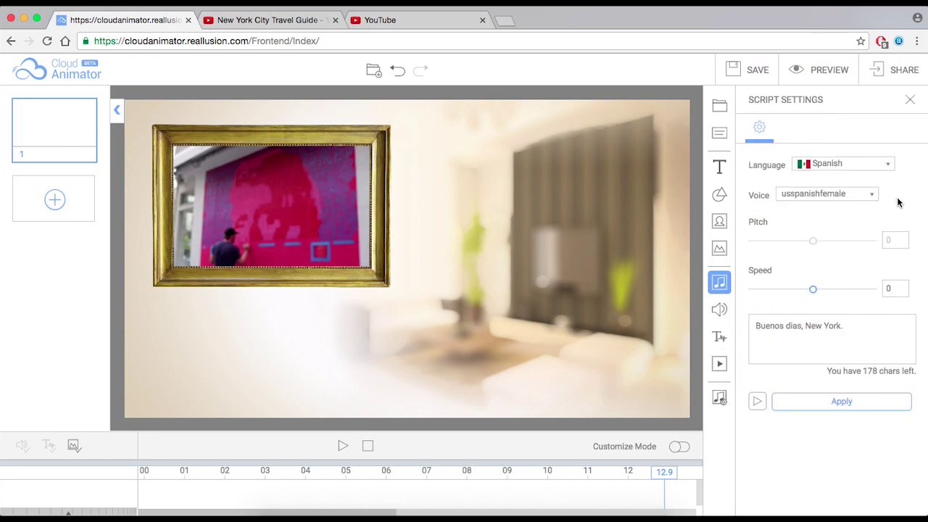